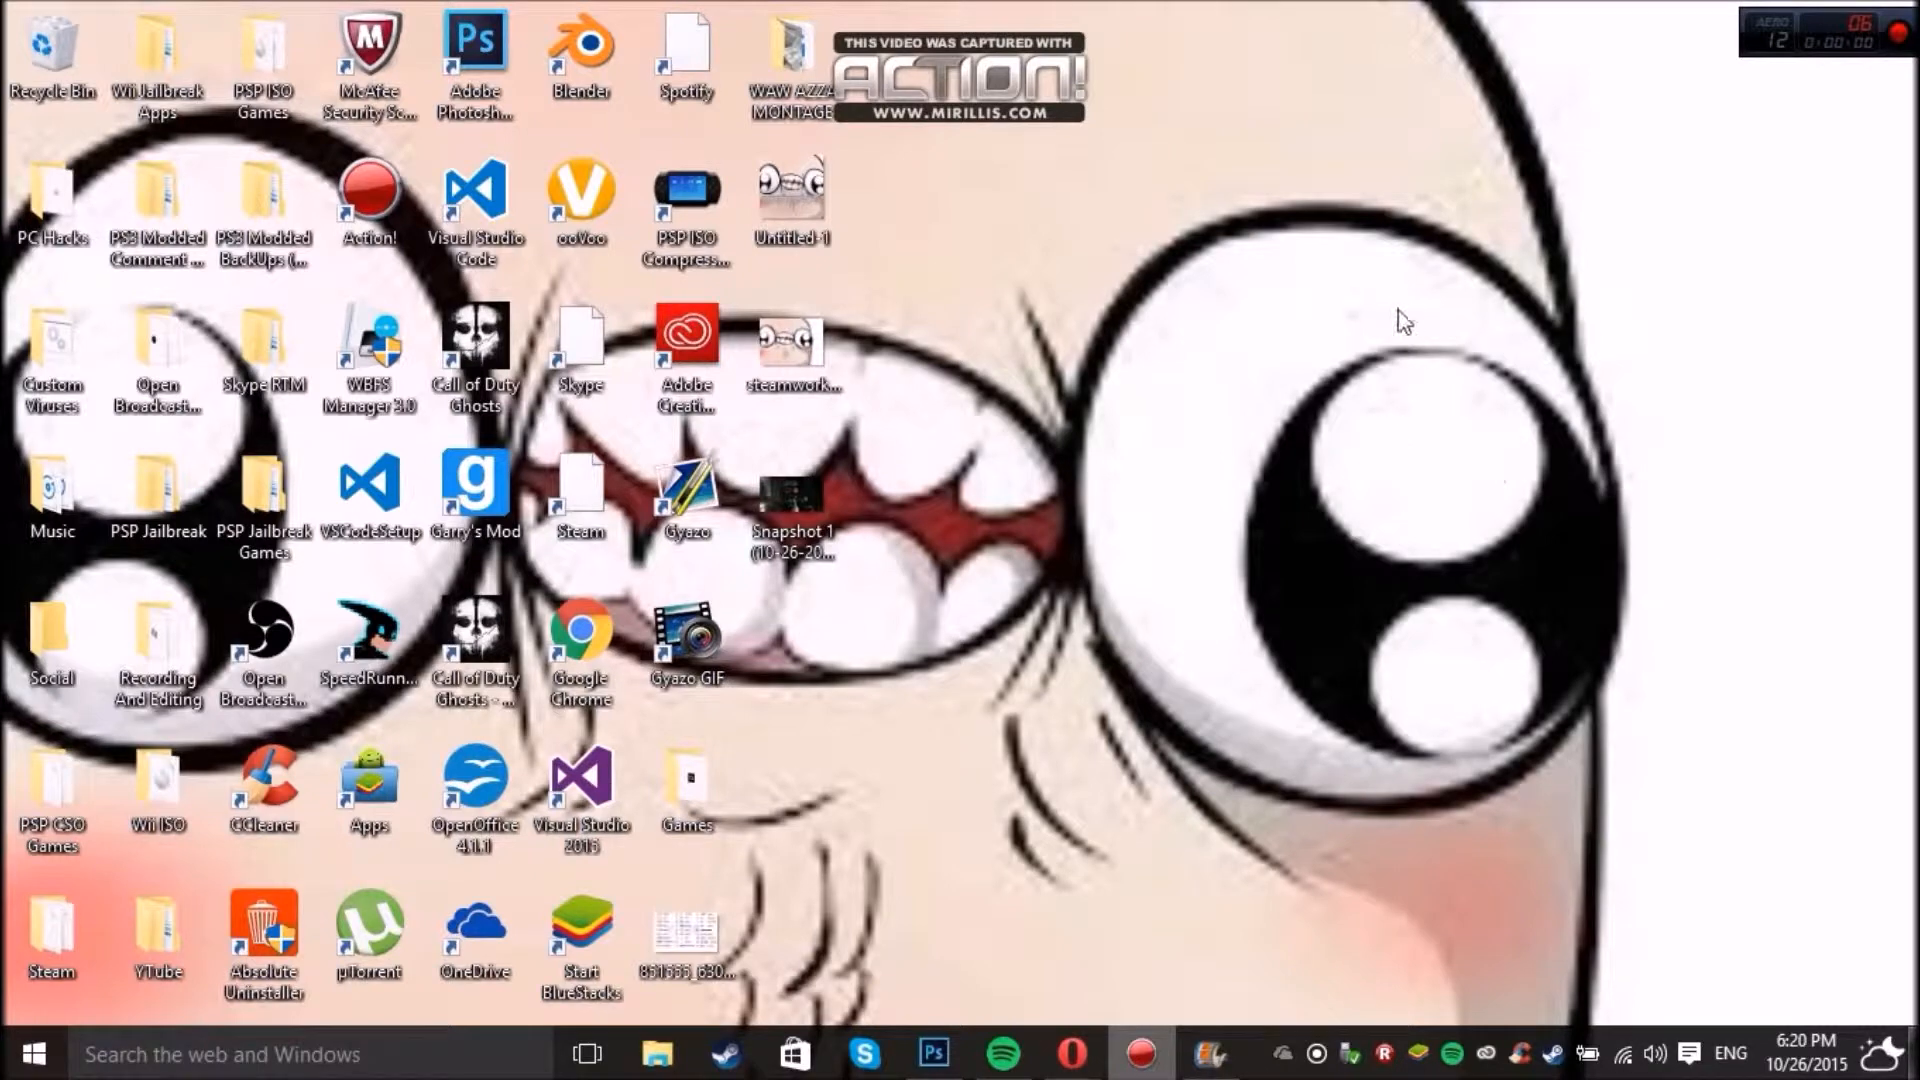
# Move the Snapshot 1 image to a clear area of the desktop, preview it in Photos and close the preview.
pyautogui.moveTo(1601, 275); pyautogui.dragTo(1244, 622)
pyautogui.moveTo(1631, 214); pyautogui.dragTo(1121, 724)
pyautogui.moveTo(790, 515); pyautogui.dragTo(1201, 382)
pyautogui.doubleClick(1203, 381)
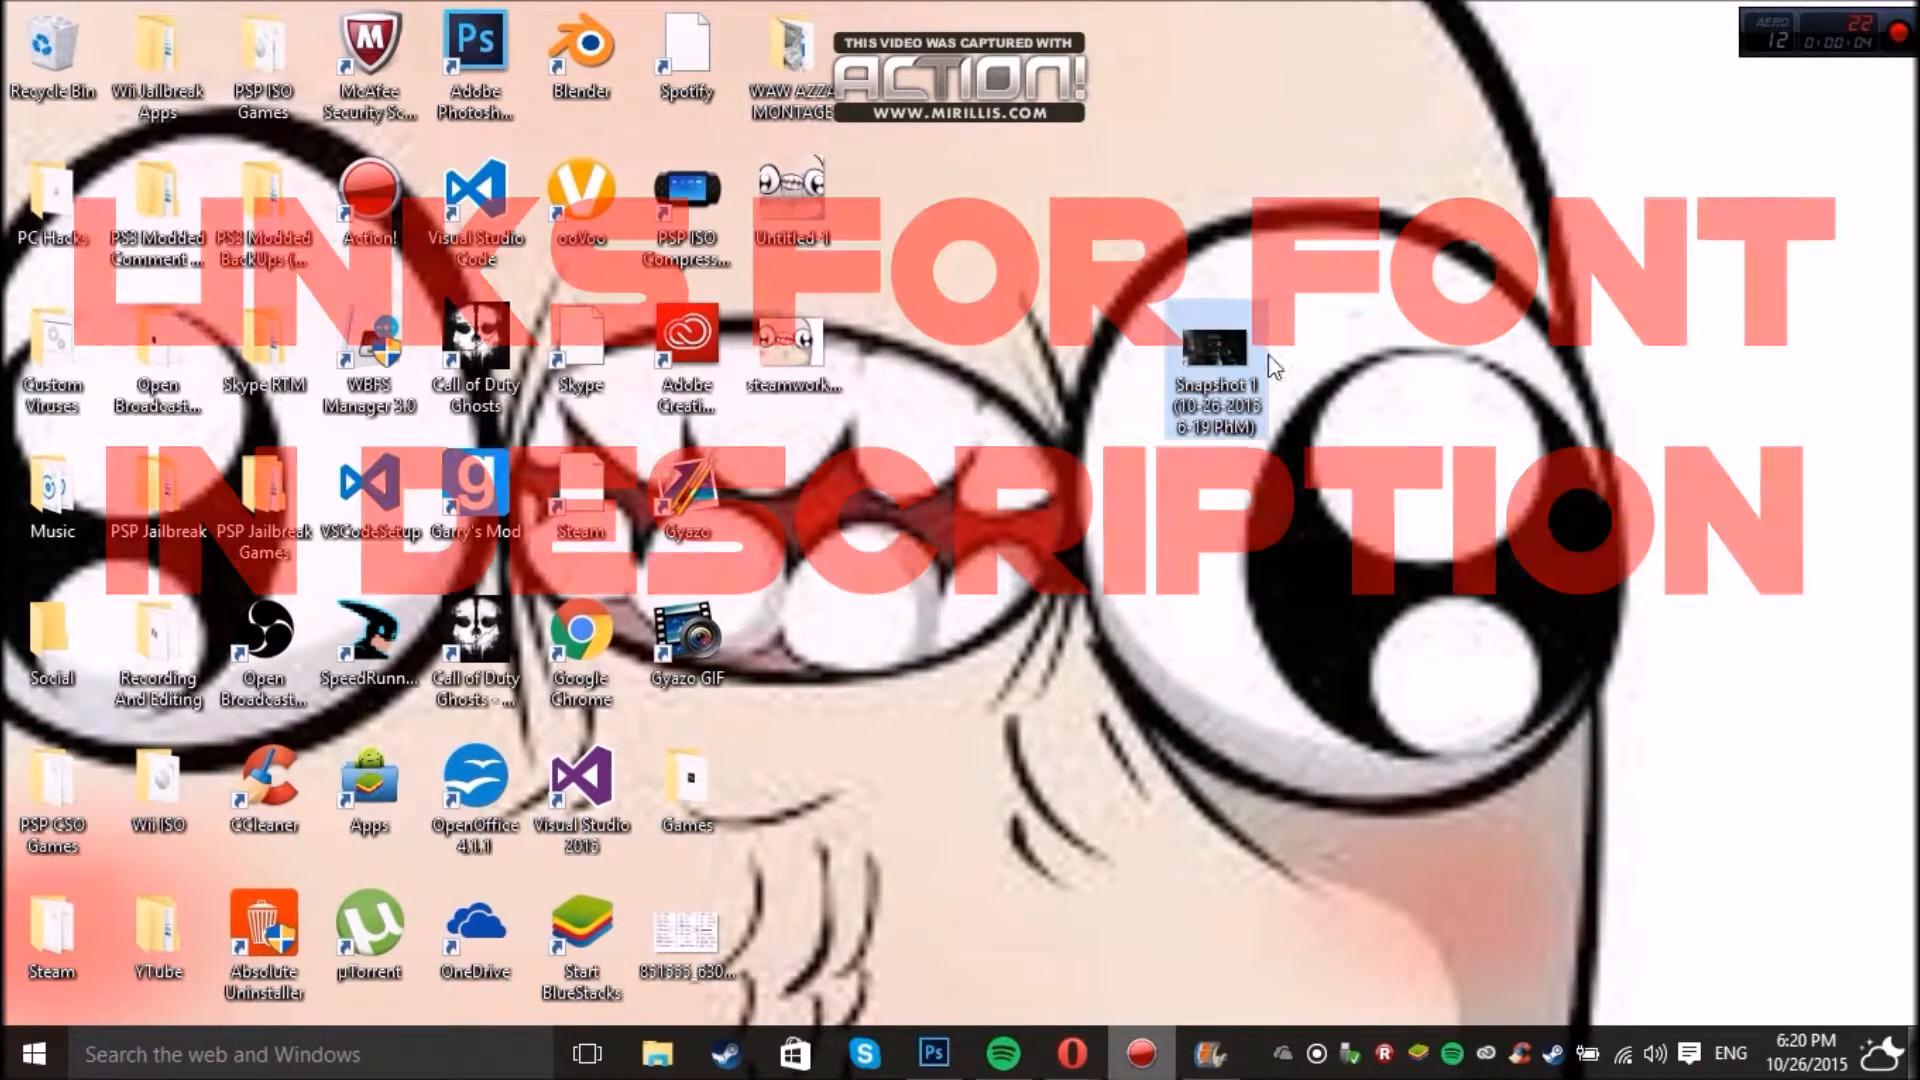
pyautogui.moveTo(1537, 32); pyautogui.dragTo(938, 165)
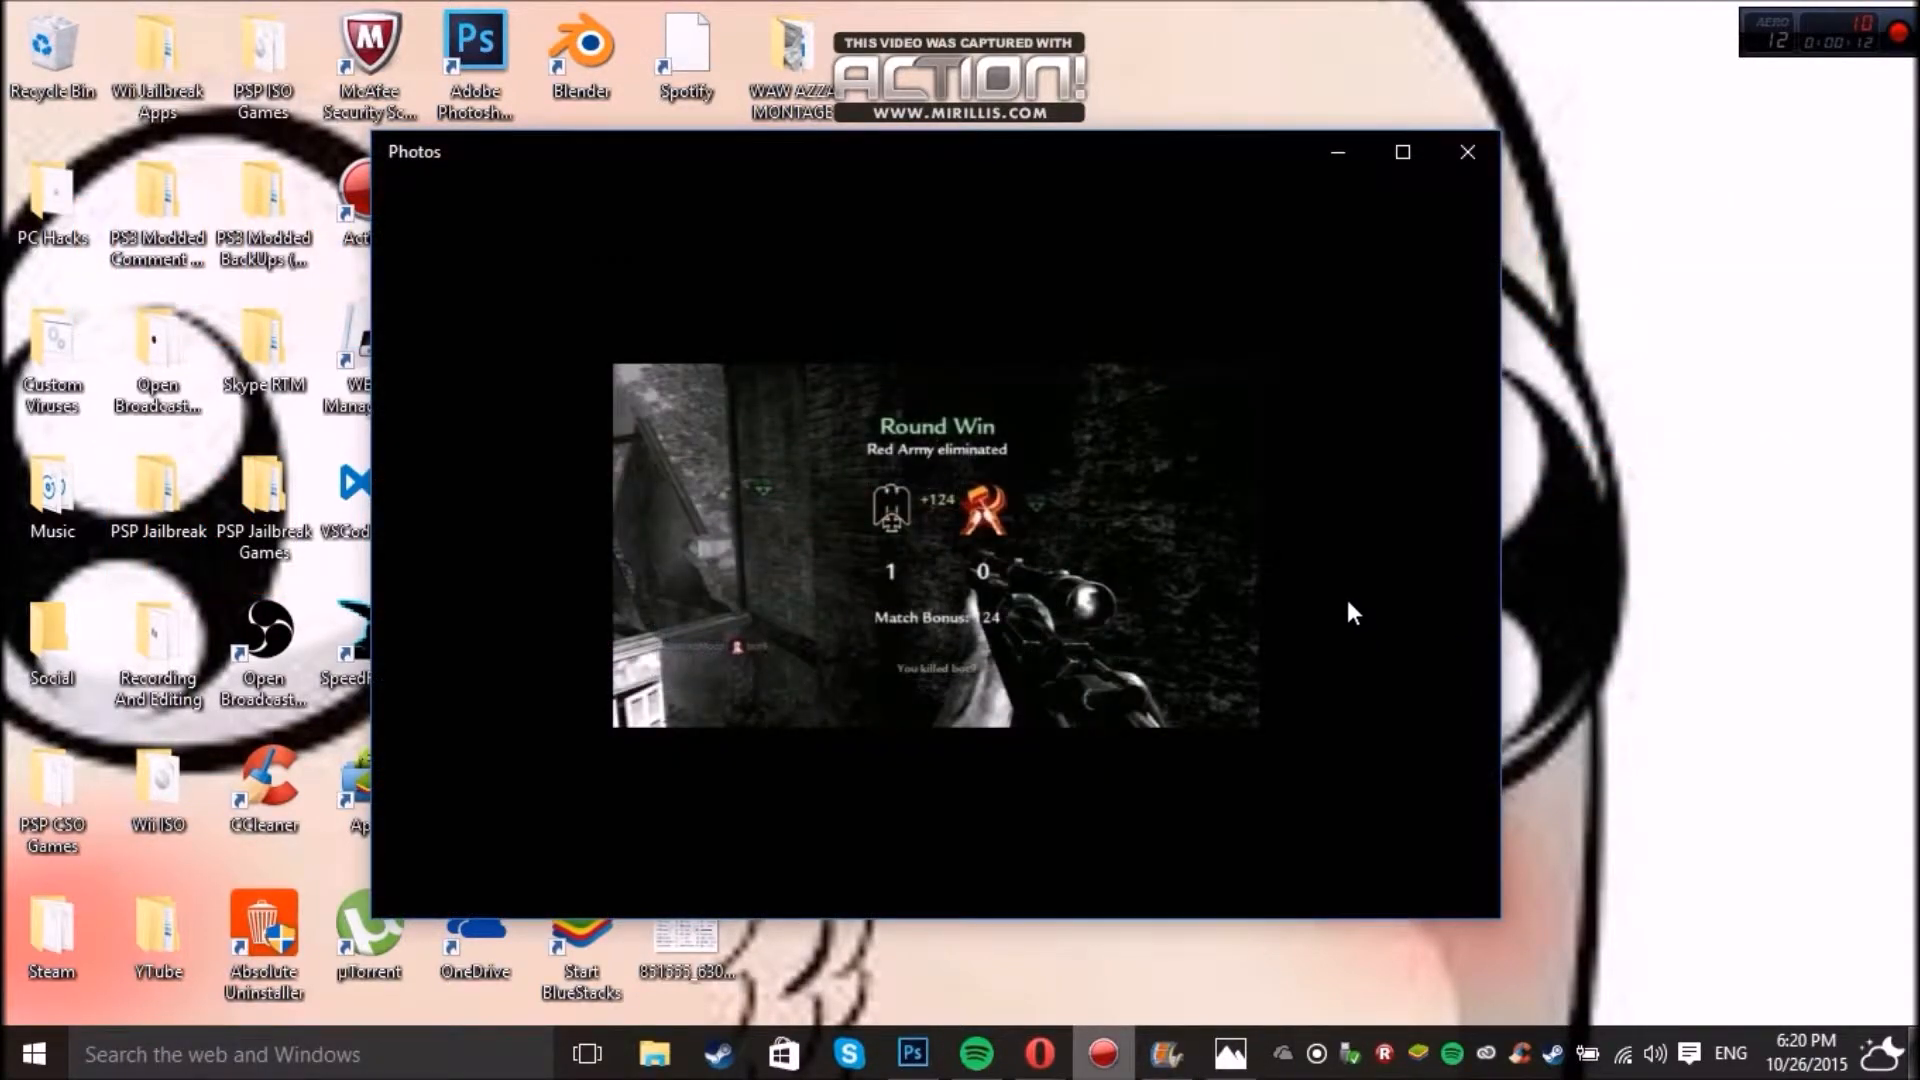
pyautogui.click(953, 396)
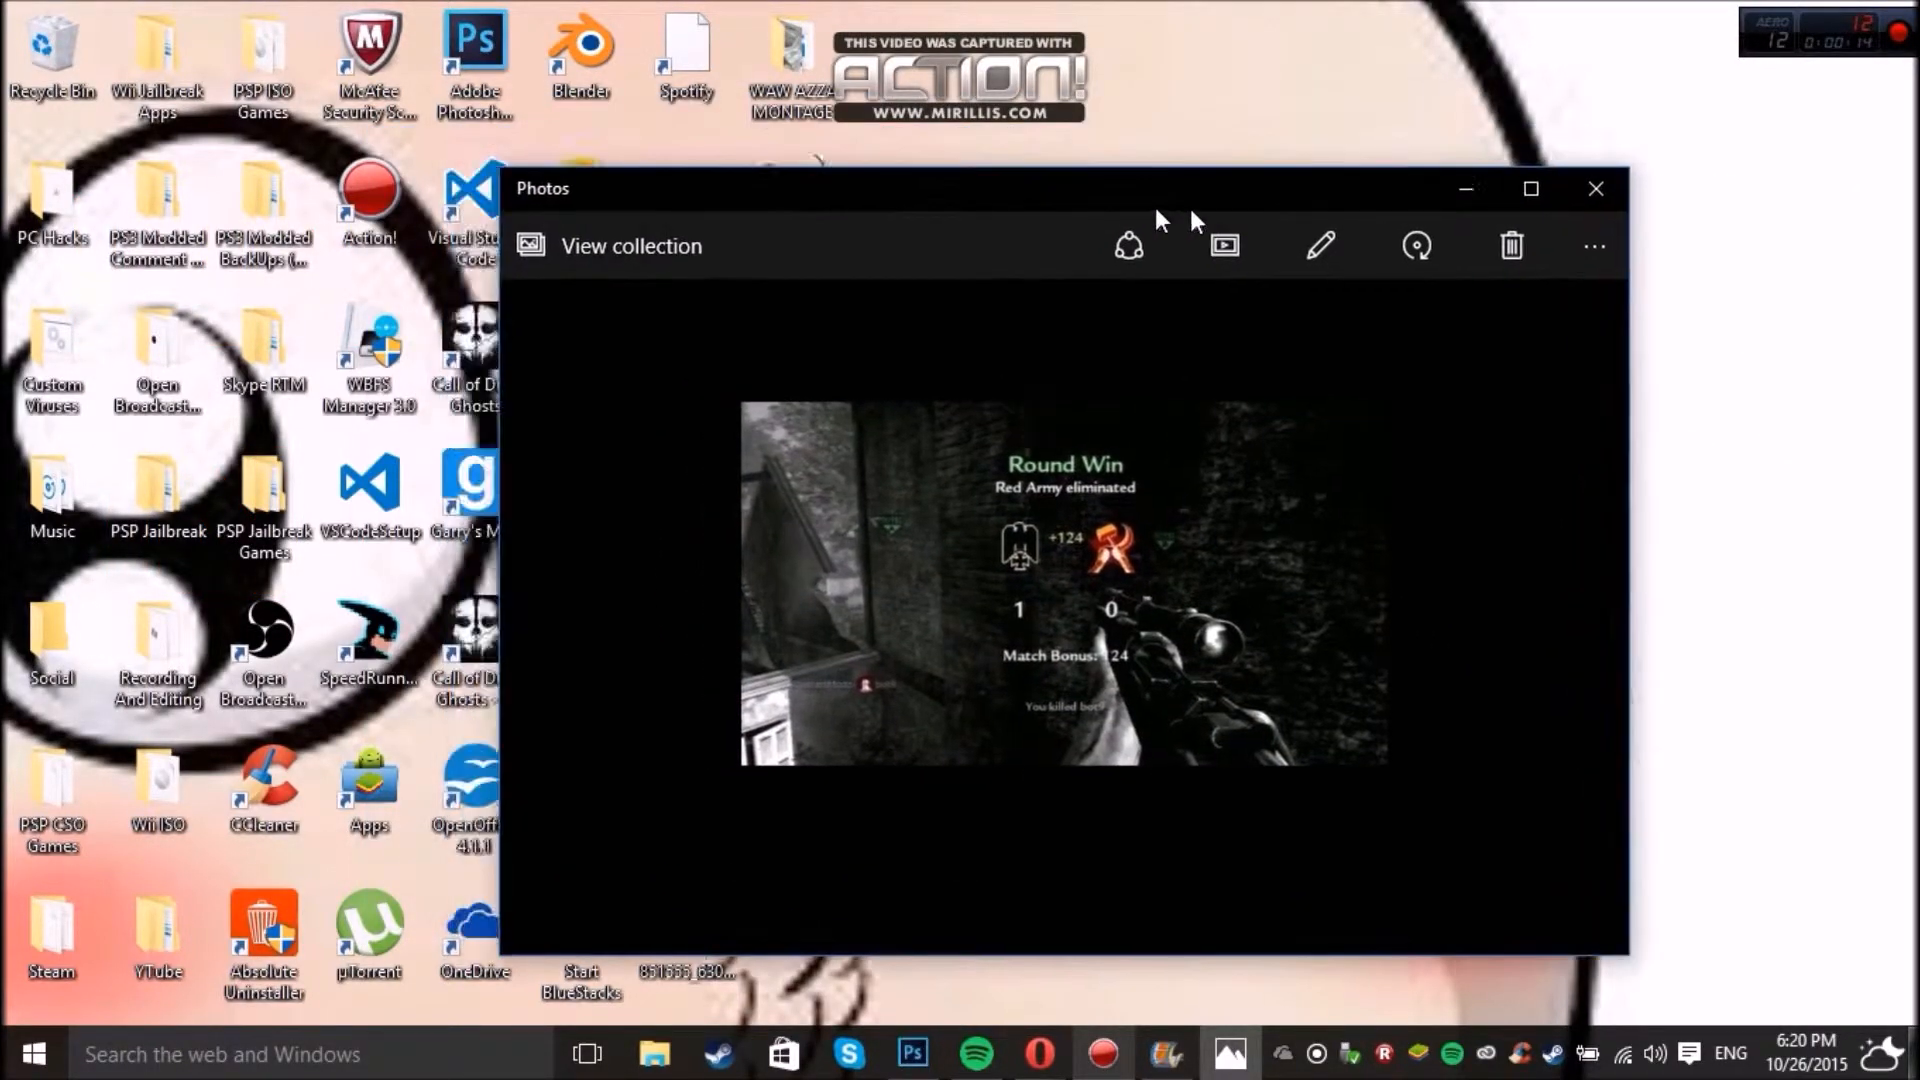
pyautogui.click(1425, 195)
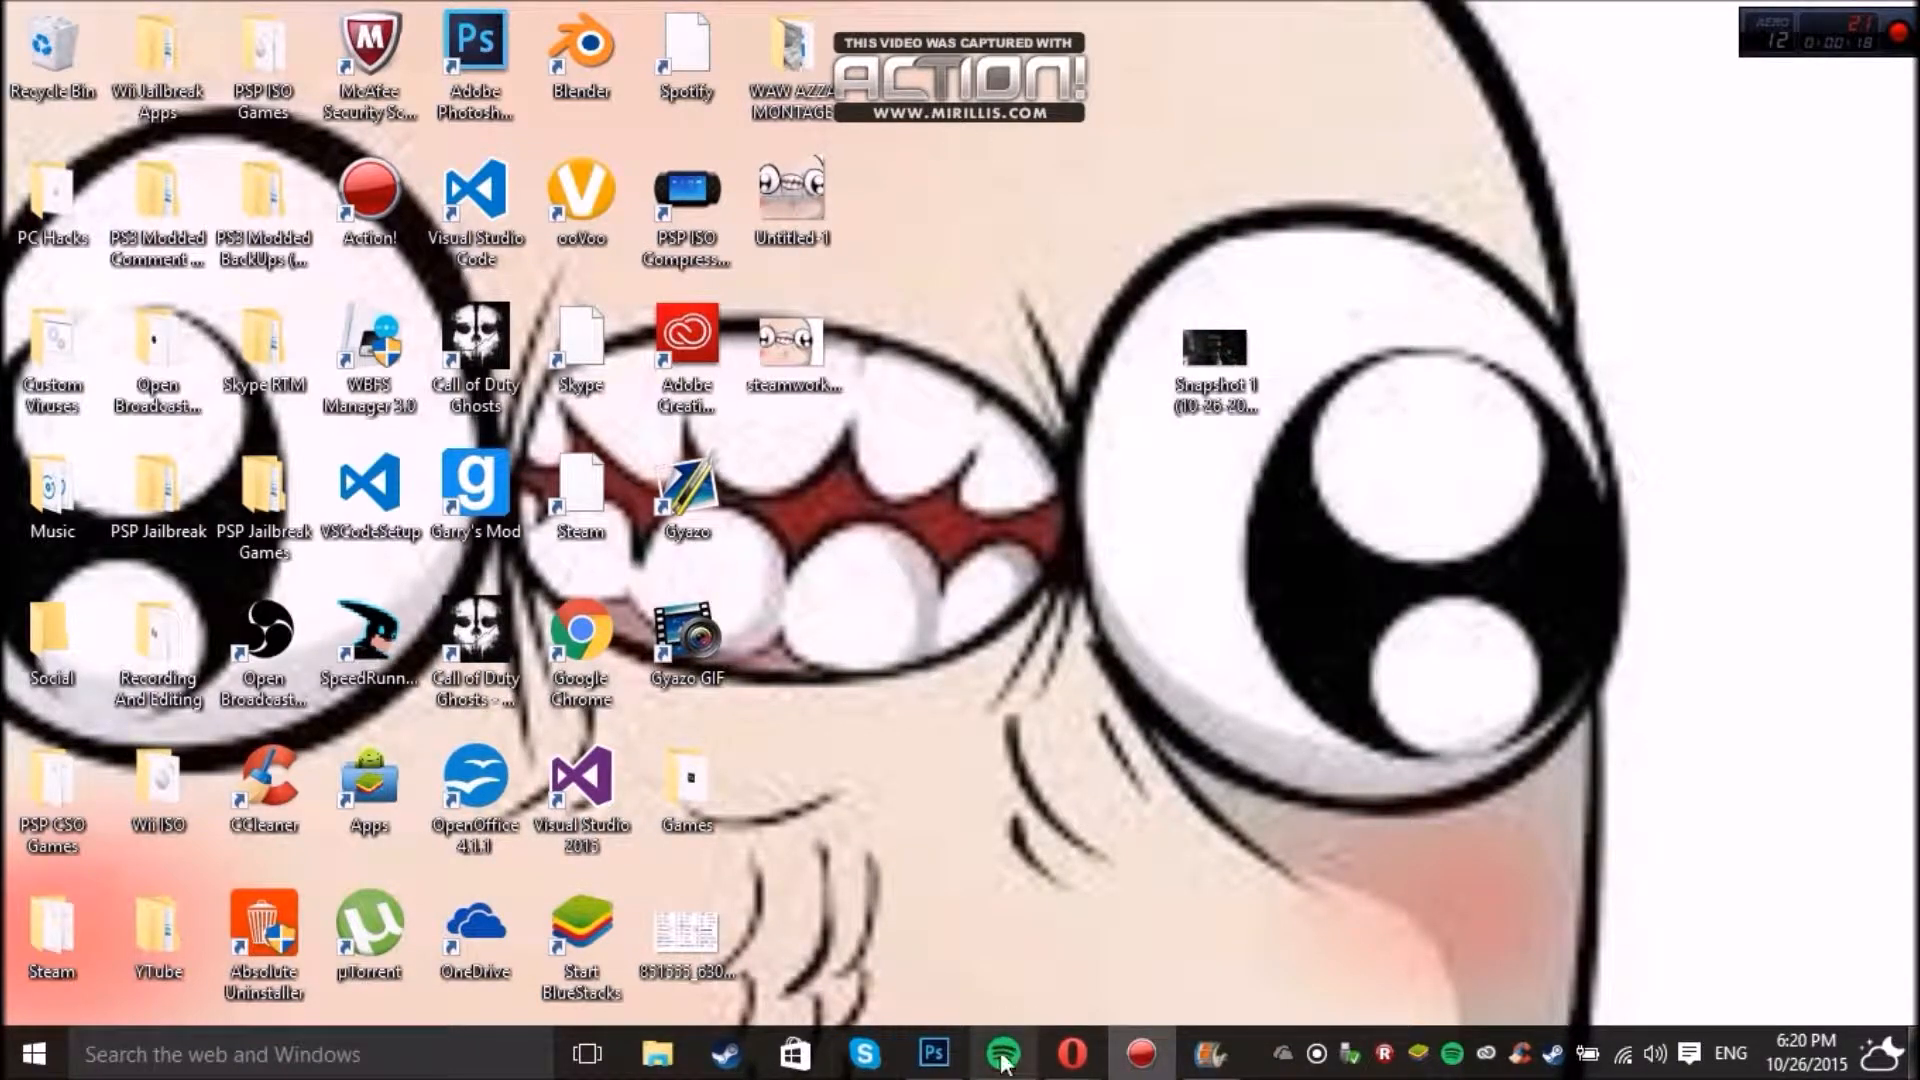
# Switch to Photoshop and create a new 1280 × 720 pixel document with a transparent background.
pyautogui.moveTo(960, 1040)
pyautogui.click(928, 940)
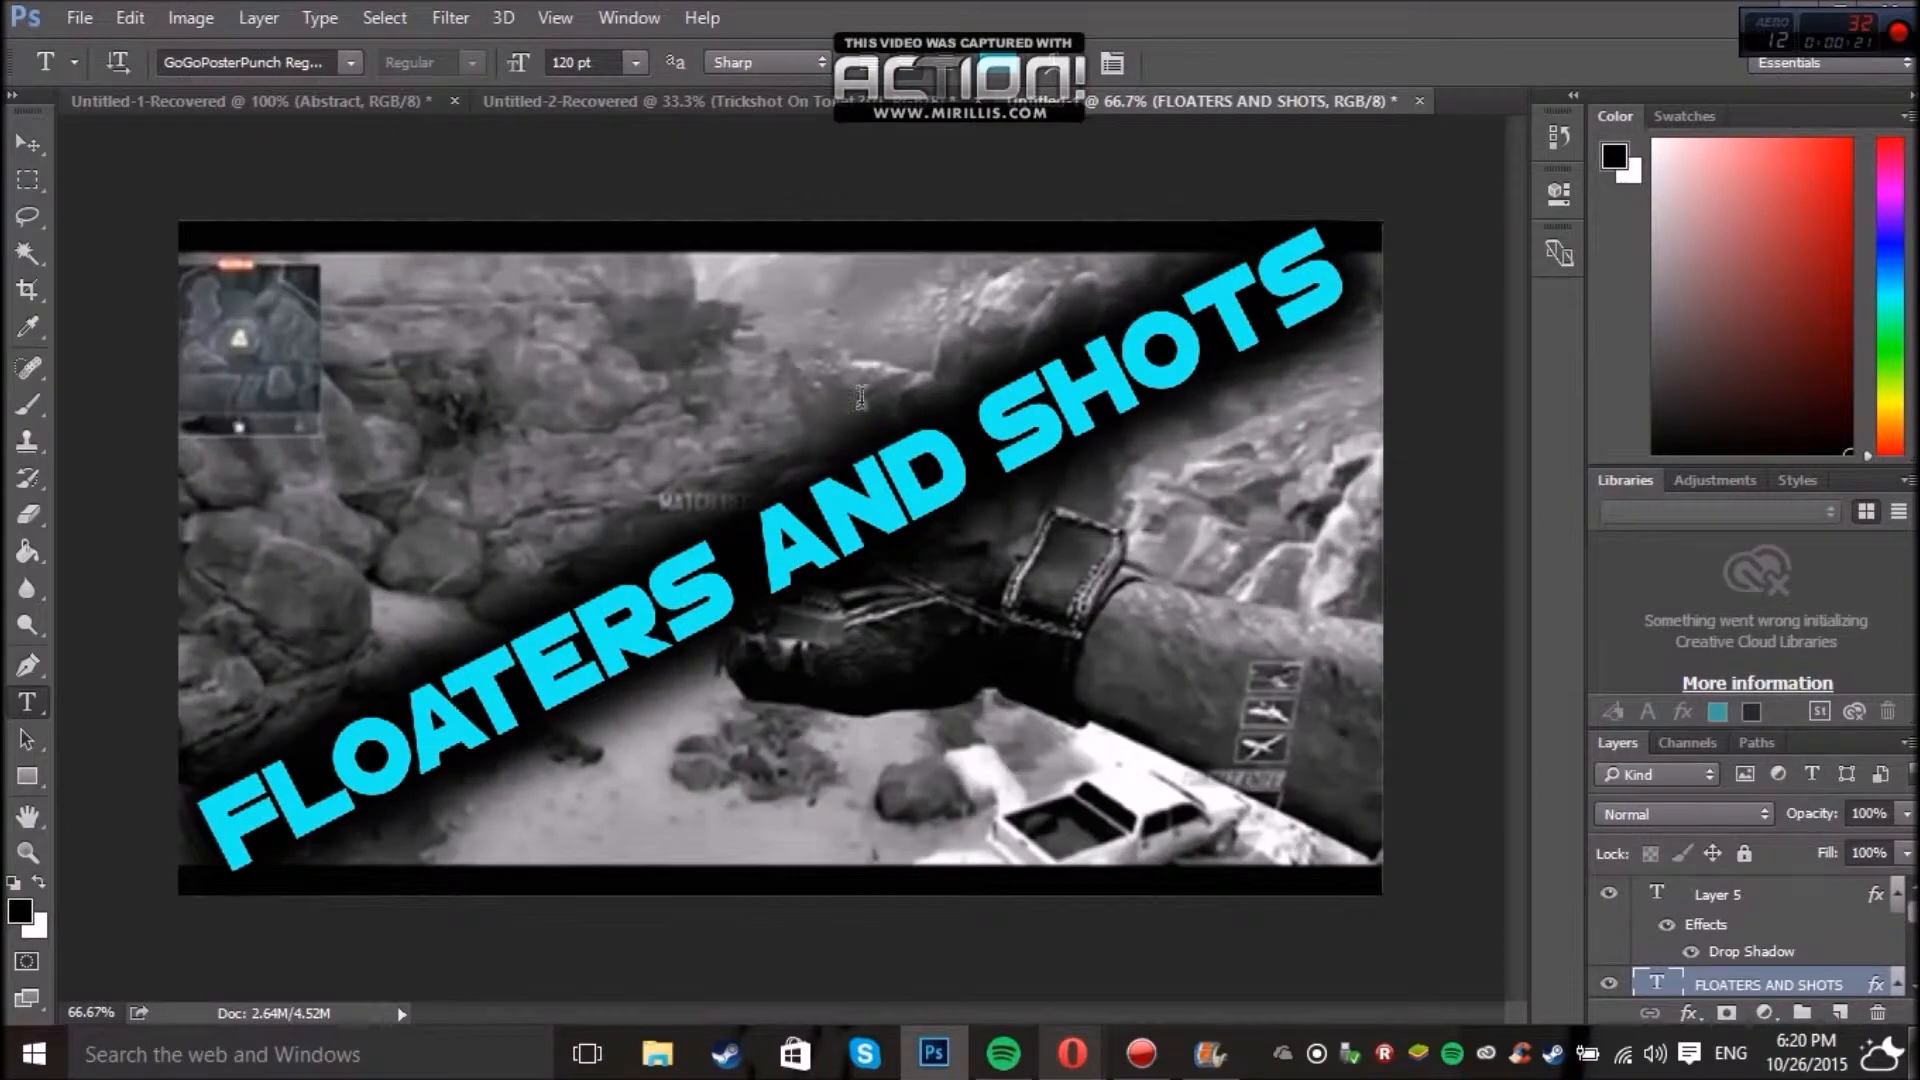
pyautogui.click(636, 104)
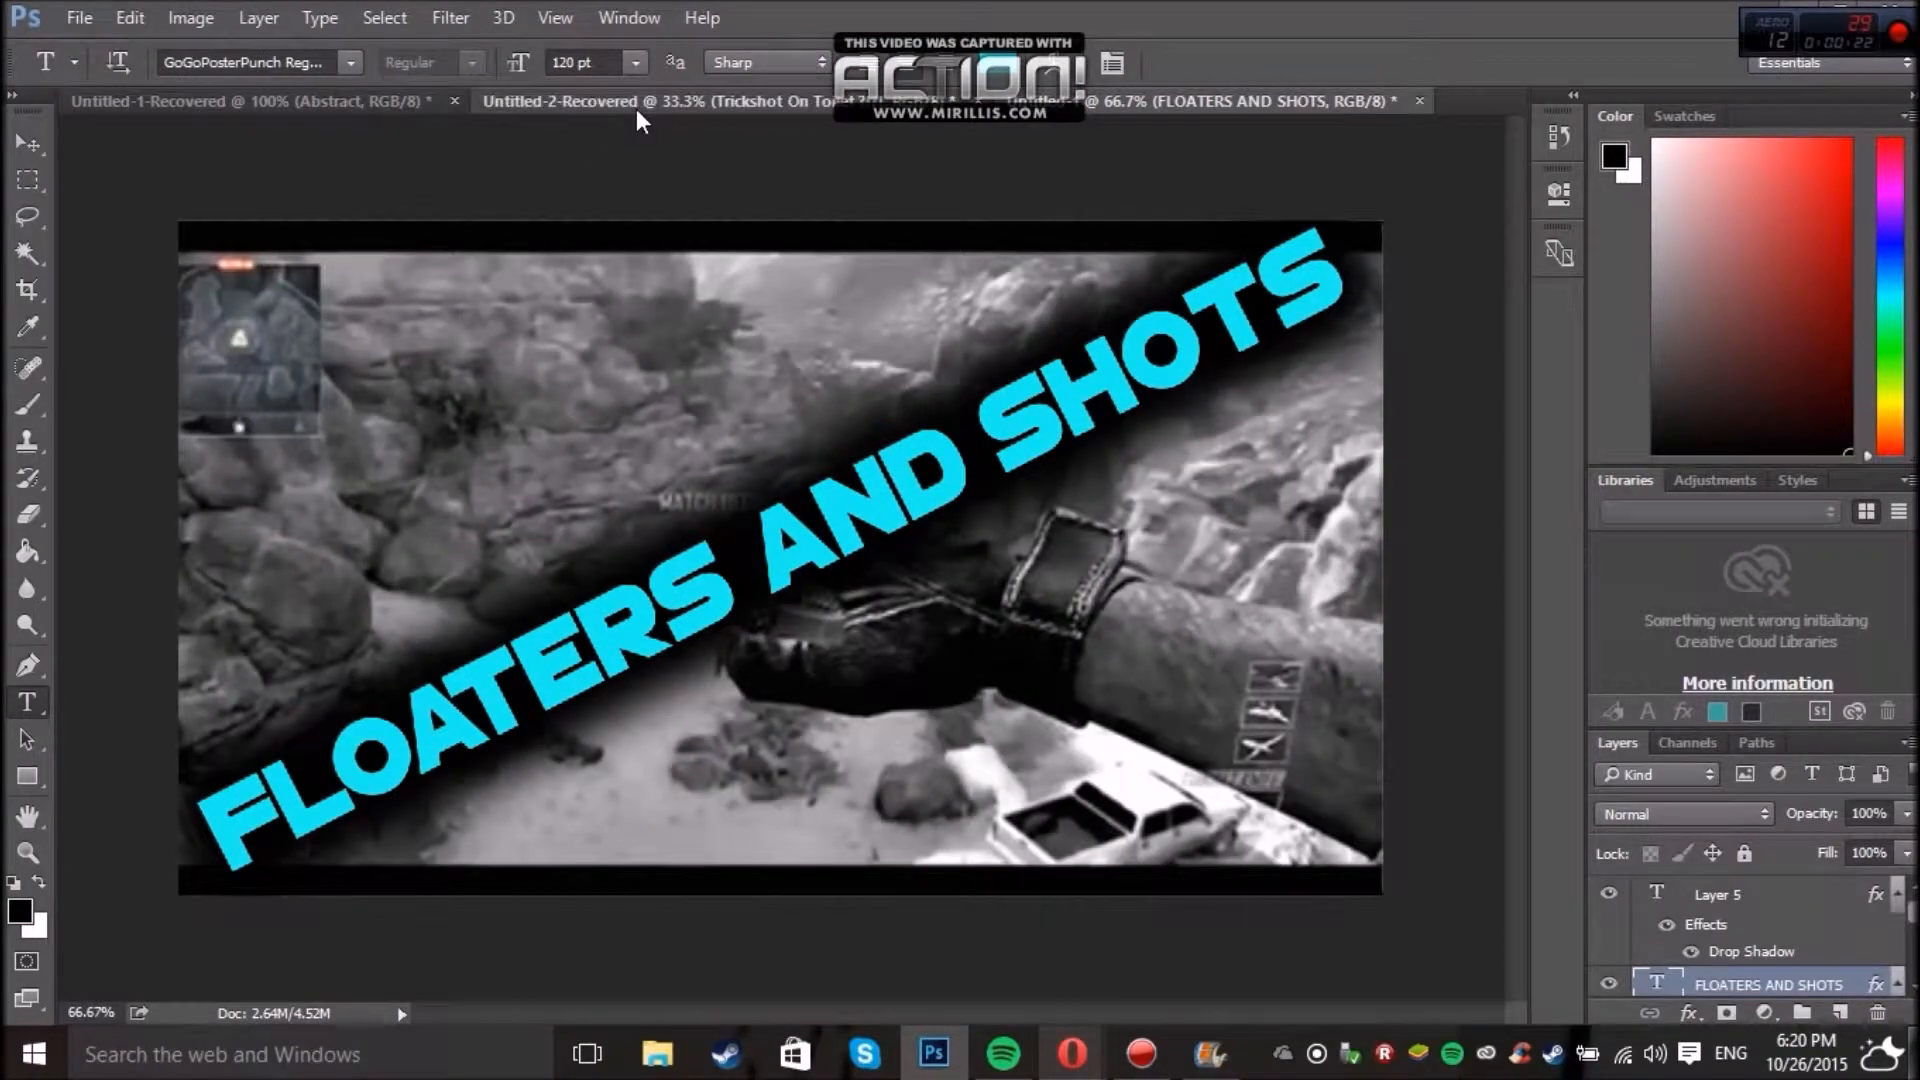
pyautogui.click(1104, 106)
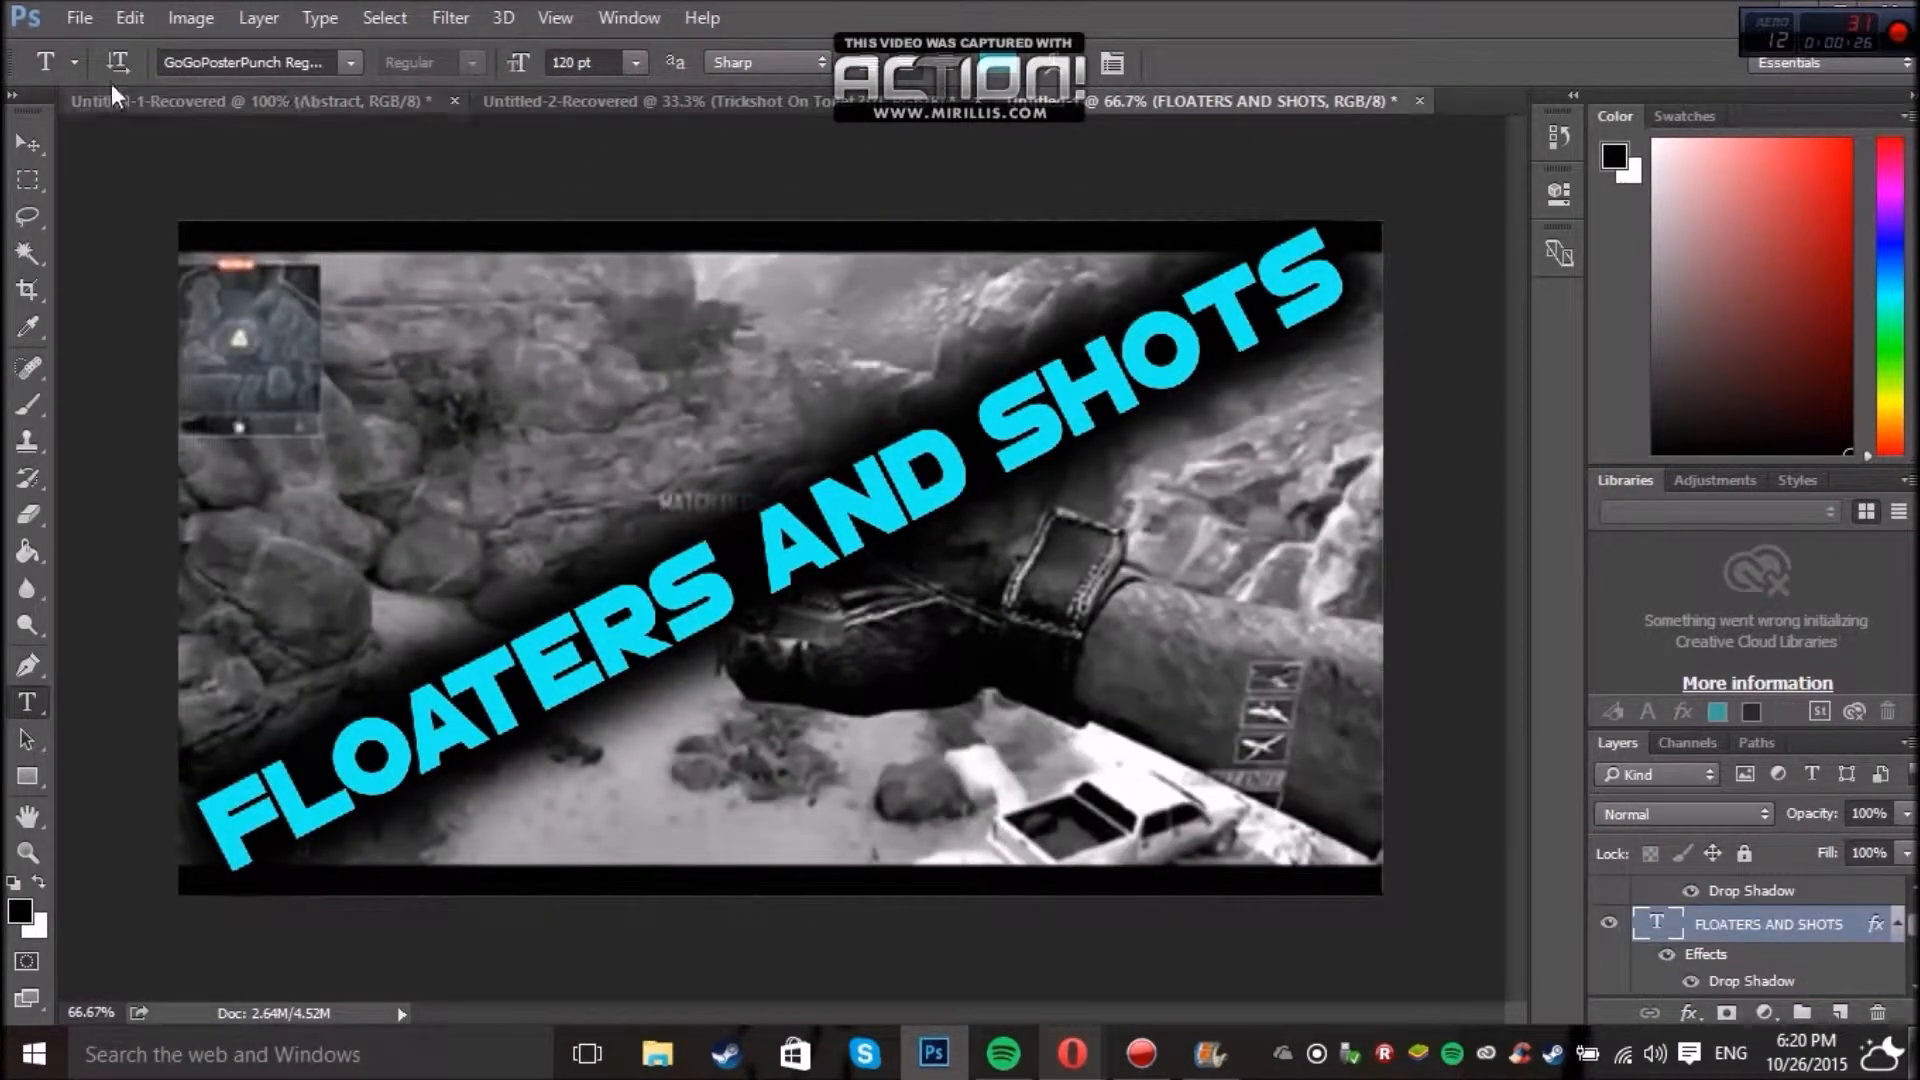
pyautogui.click(88, 22)
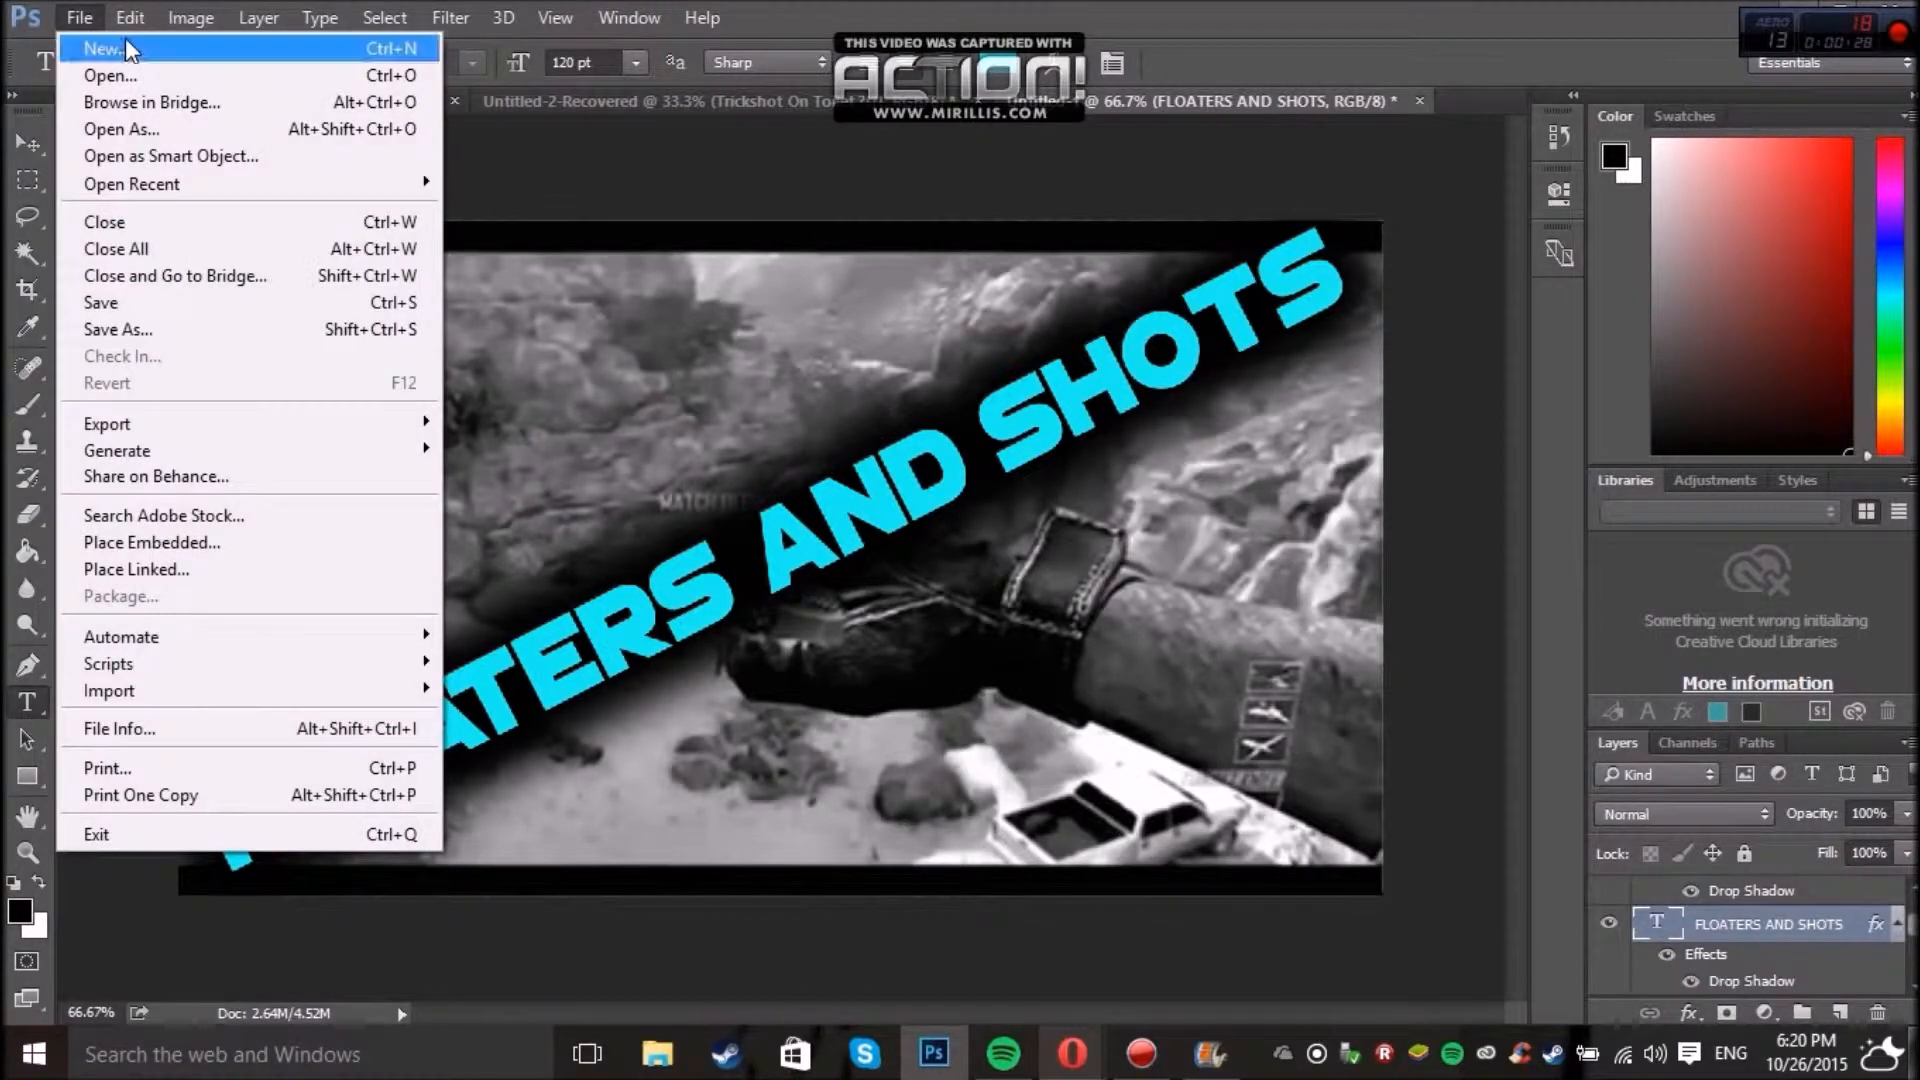
pyautogui.click(126, 42)
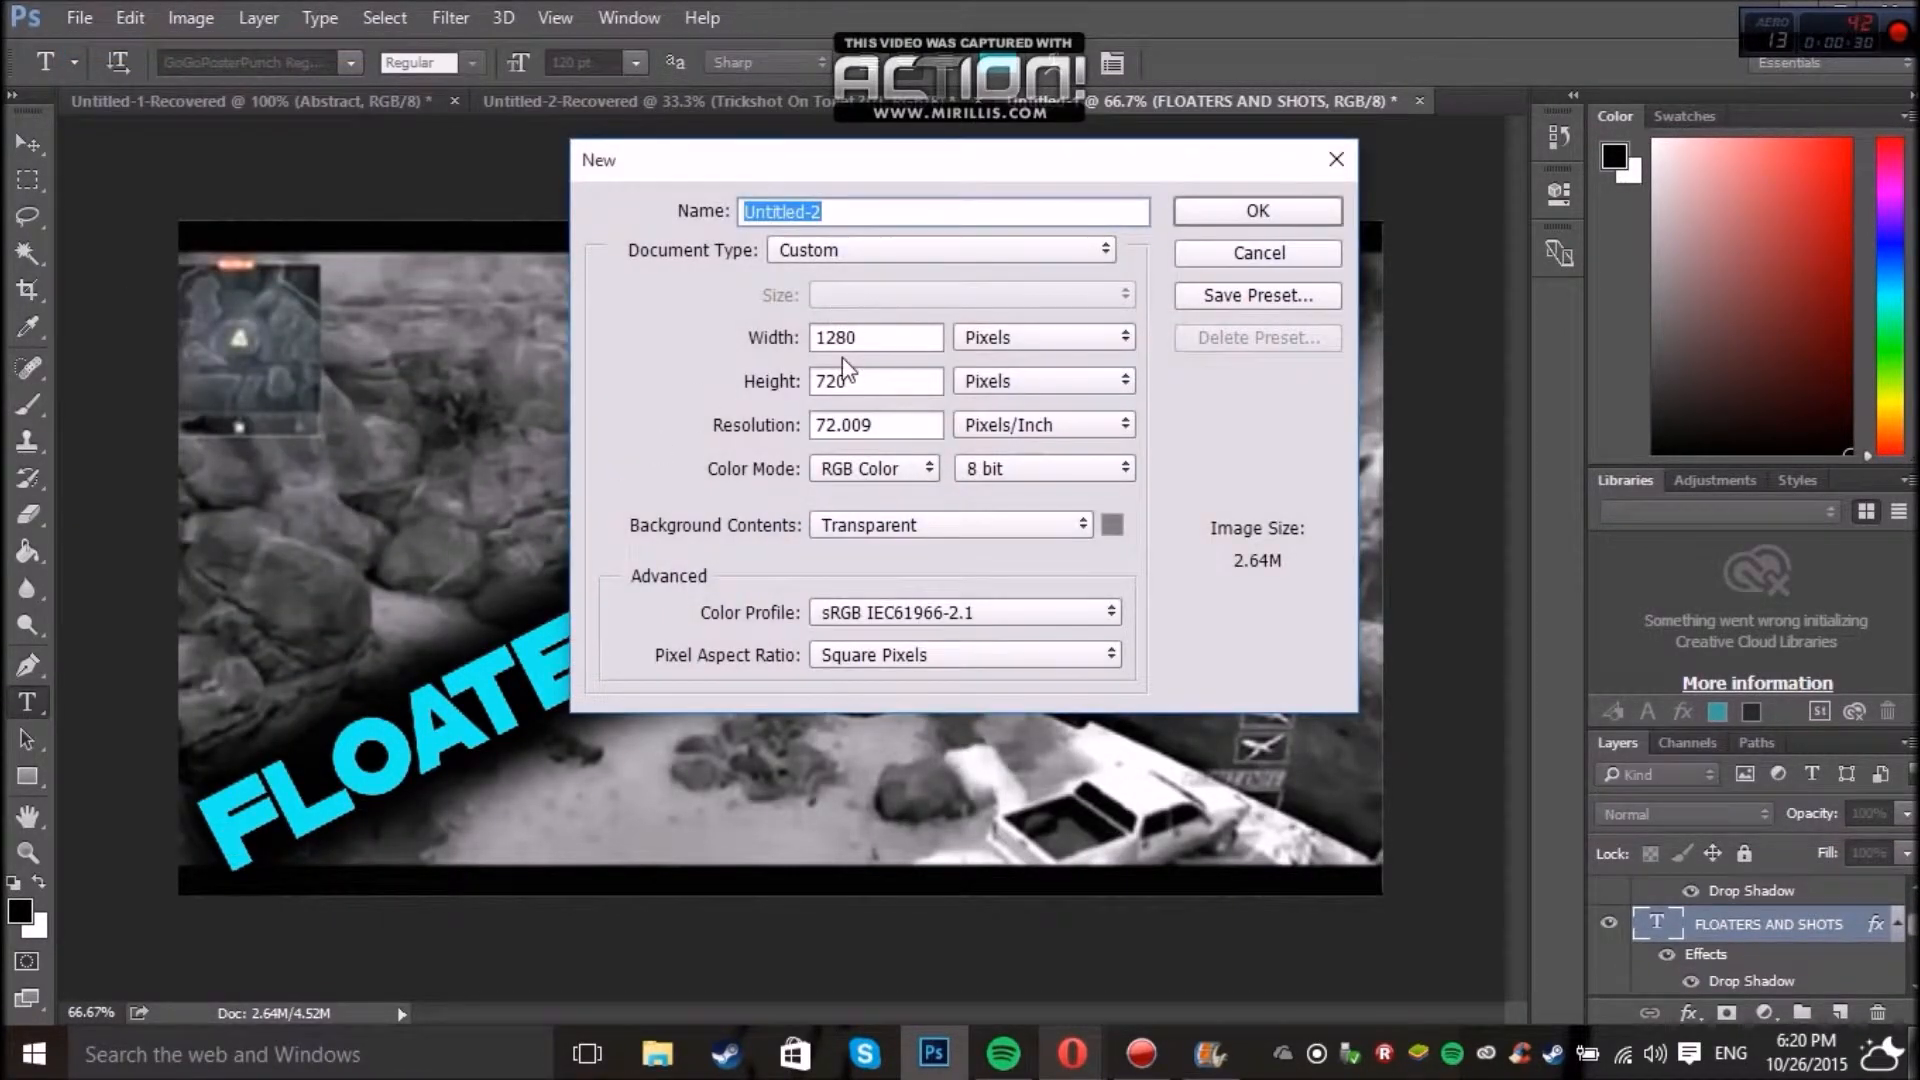
pyautogui.doubleClick(890, 342)
pyautogui.doubleClick(830, 381)
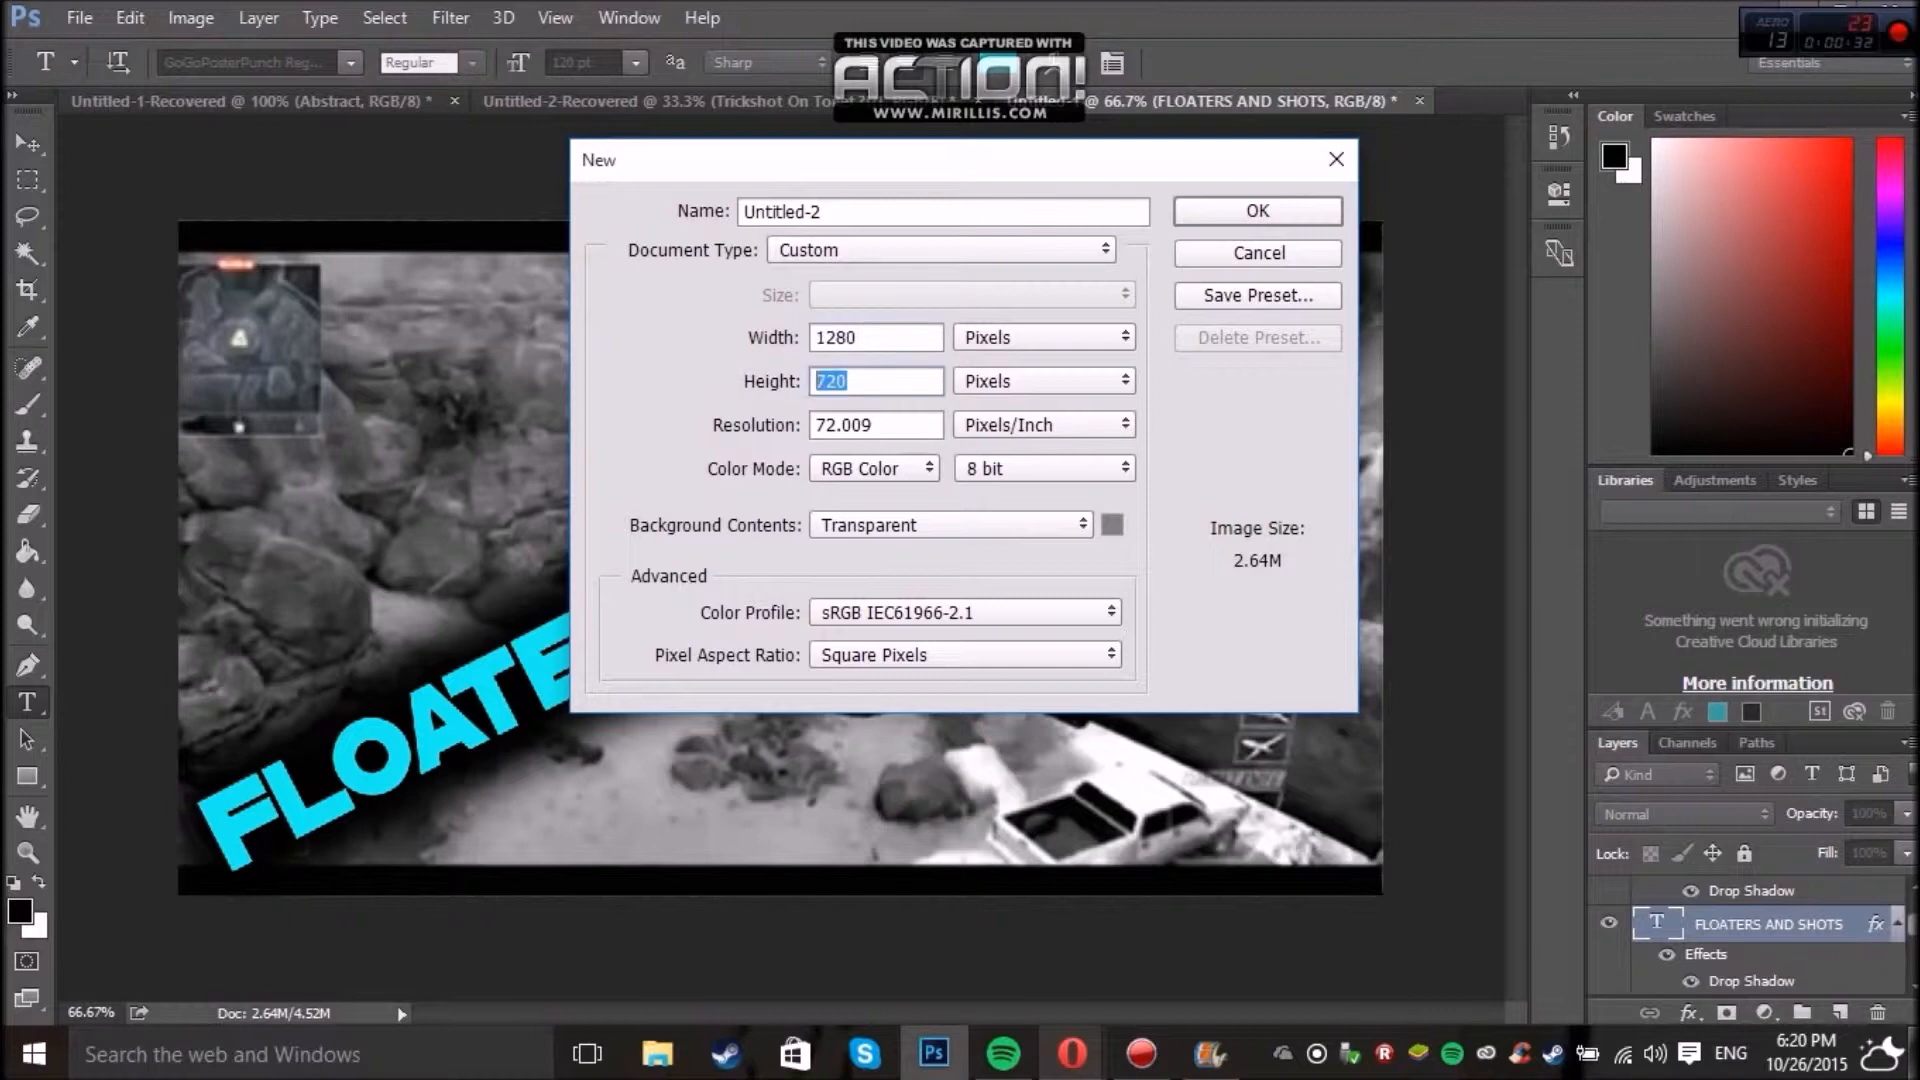
pyautogui.click(1250, 213)
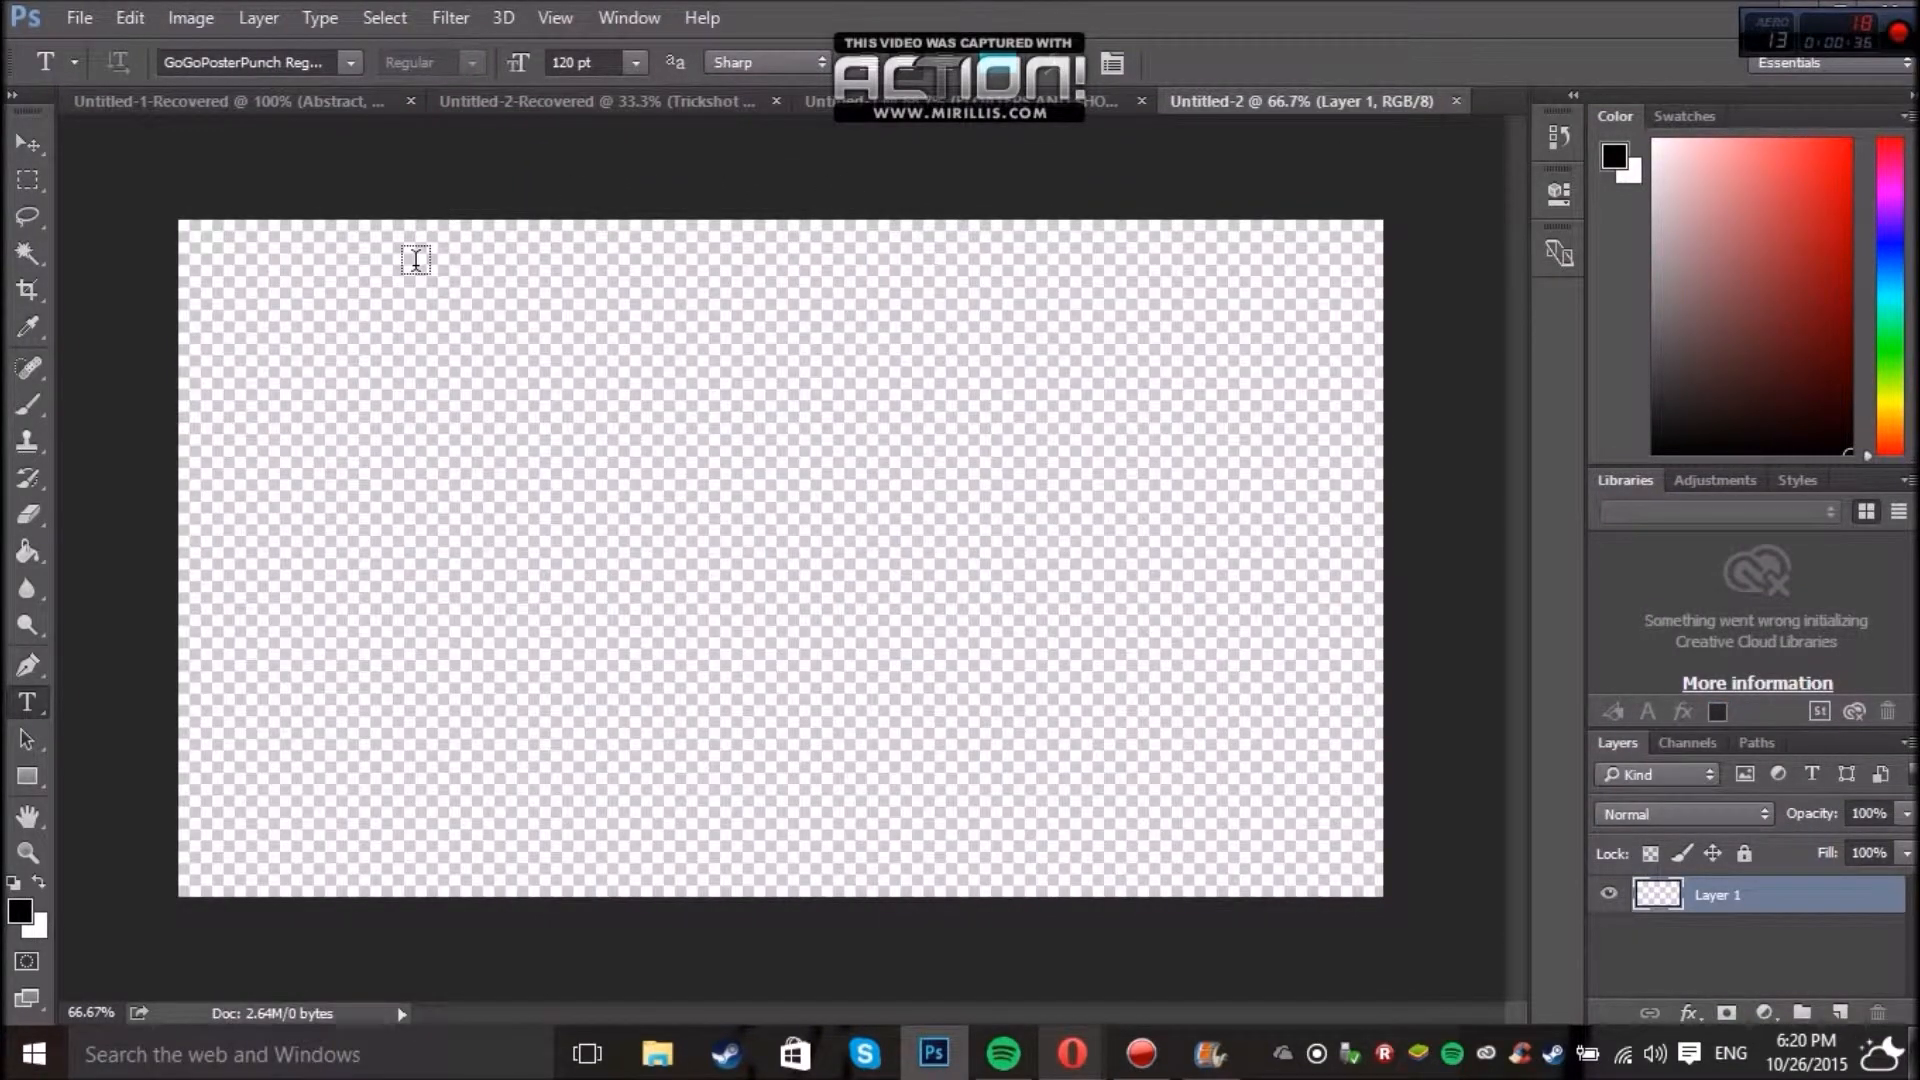
# Place the Snapshot 1 image from the desktop into the new document.
pyautogui.moveTo(1149, 2); pyautogui.dragTo(1115, 194)
pyautogui.moveTo(1558, 222); pyautogui.dragTo(1755, 160)
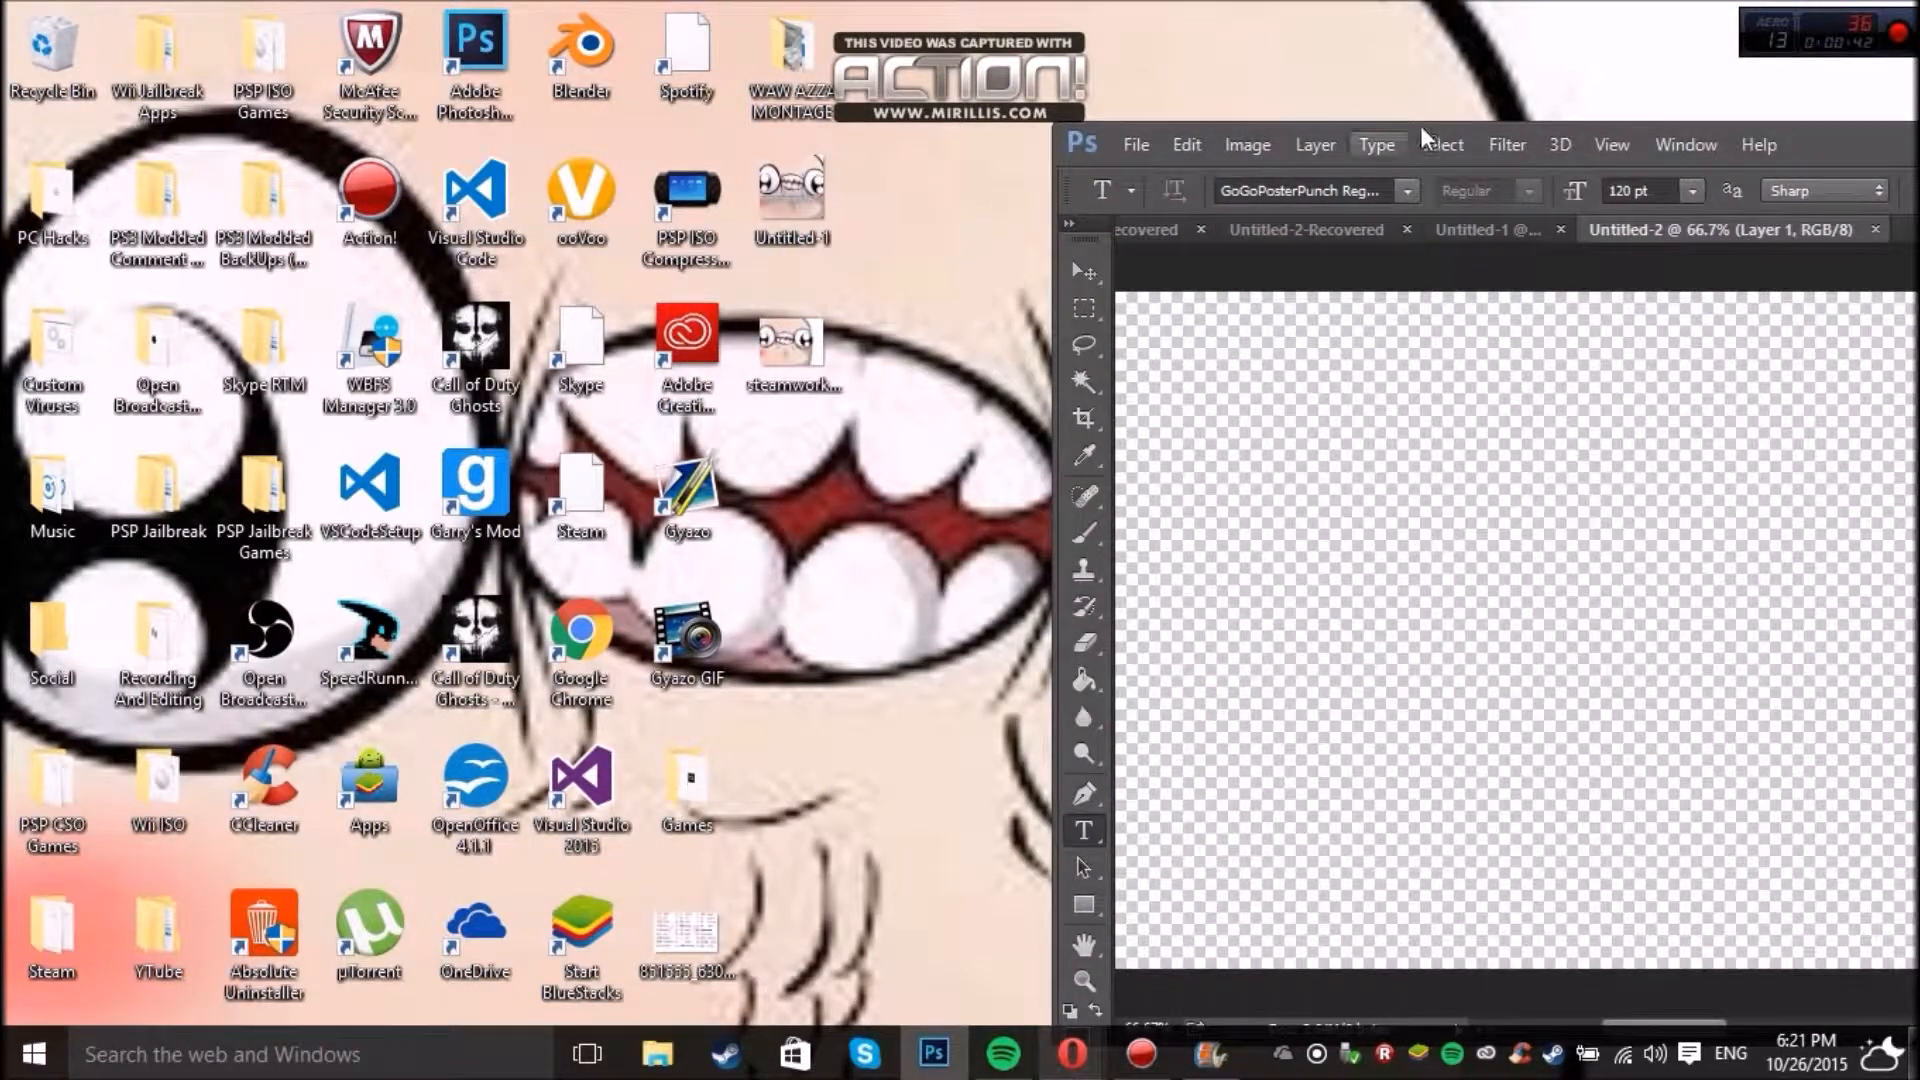
pyautogui.moveTo(1788, 158); pyautogui.dragTo(692, 182)
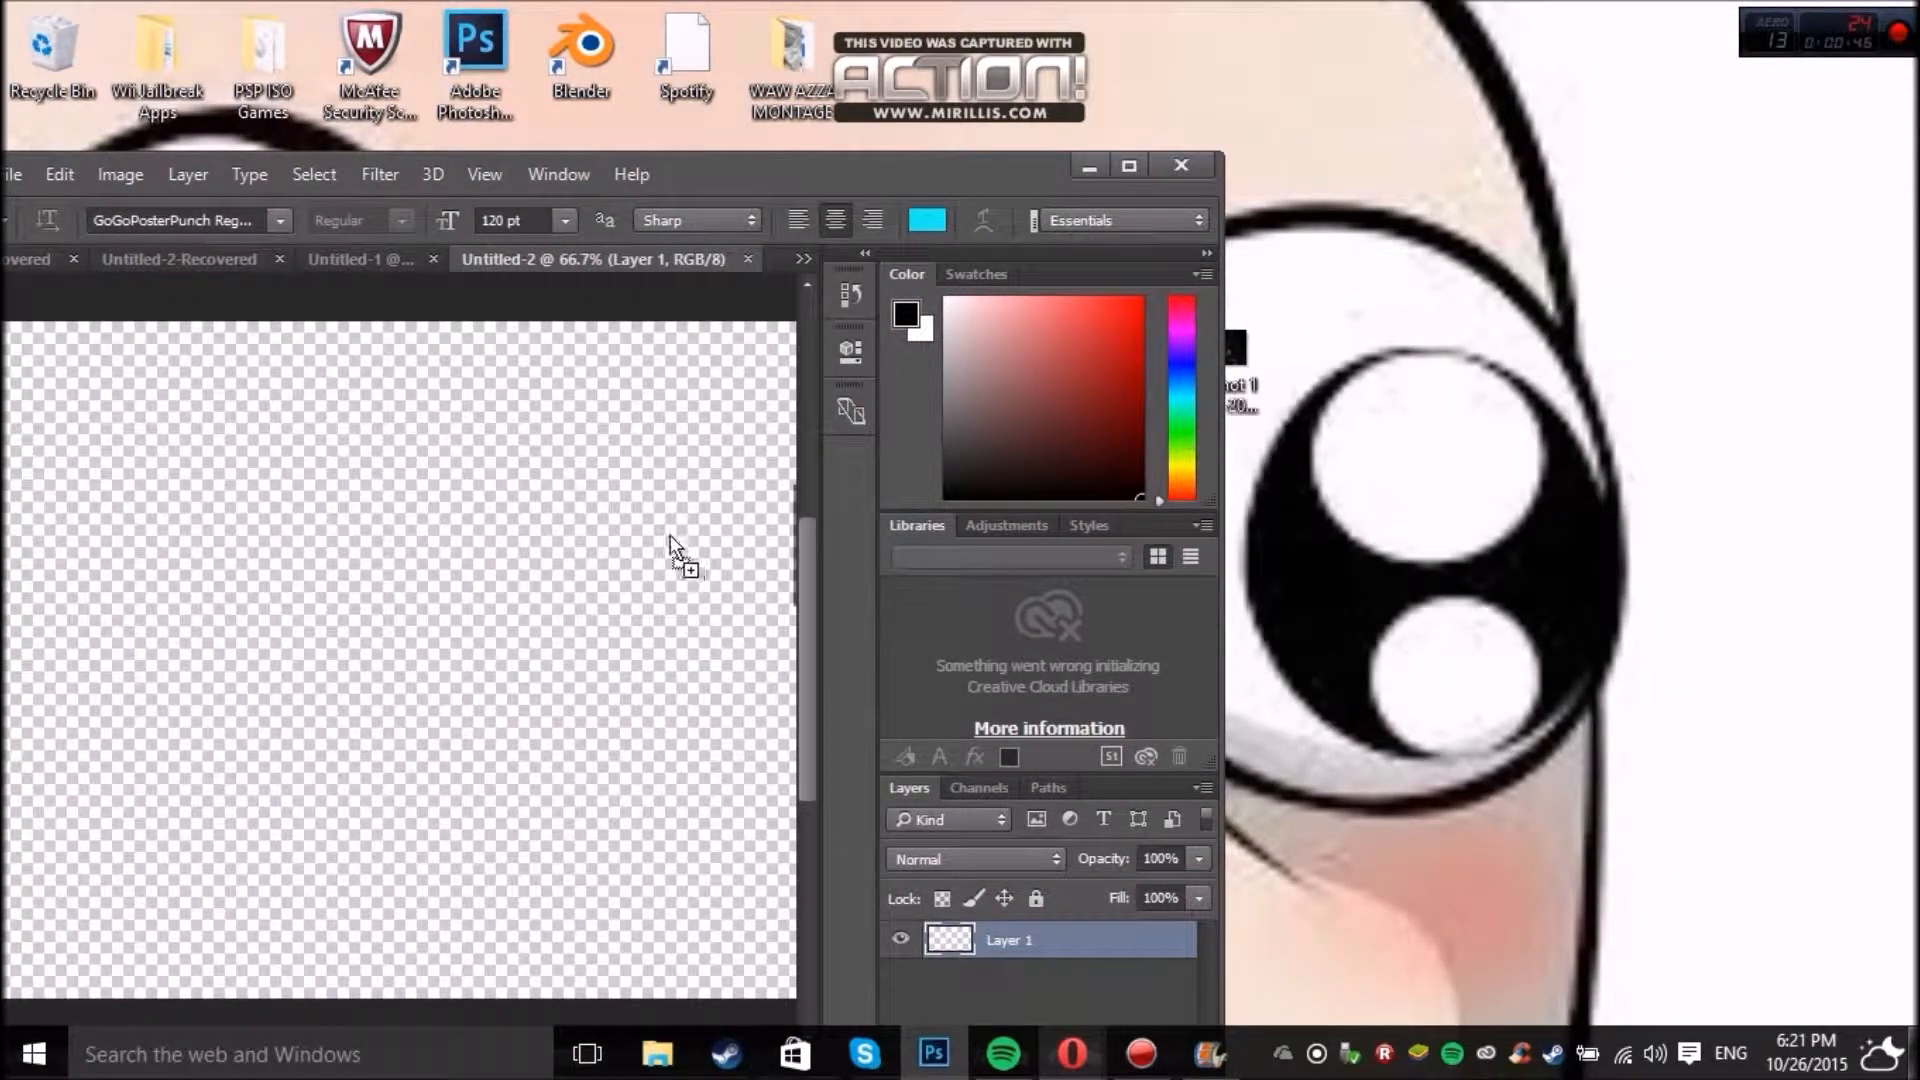
pyautogui.doubleClick(904, 176)
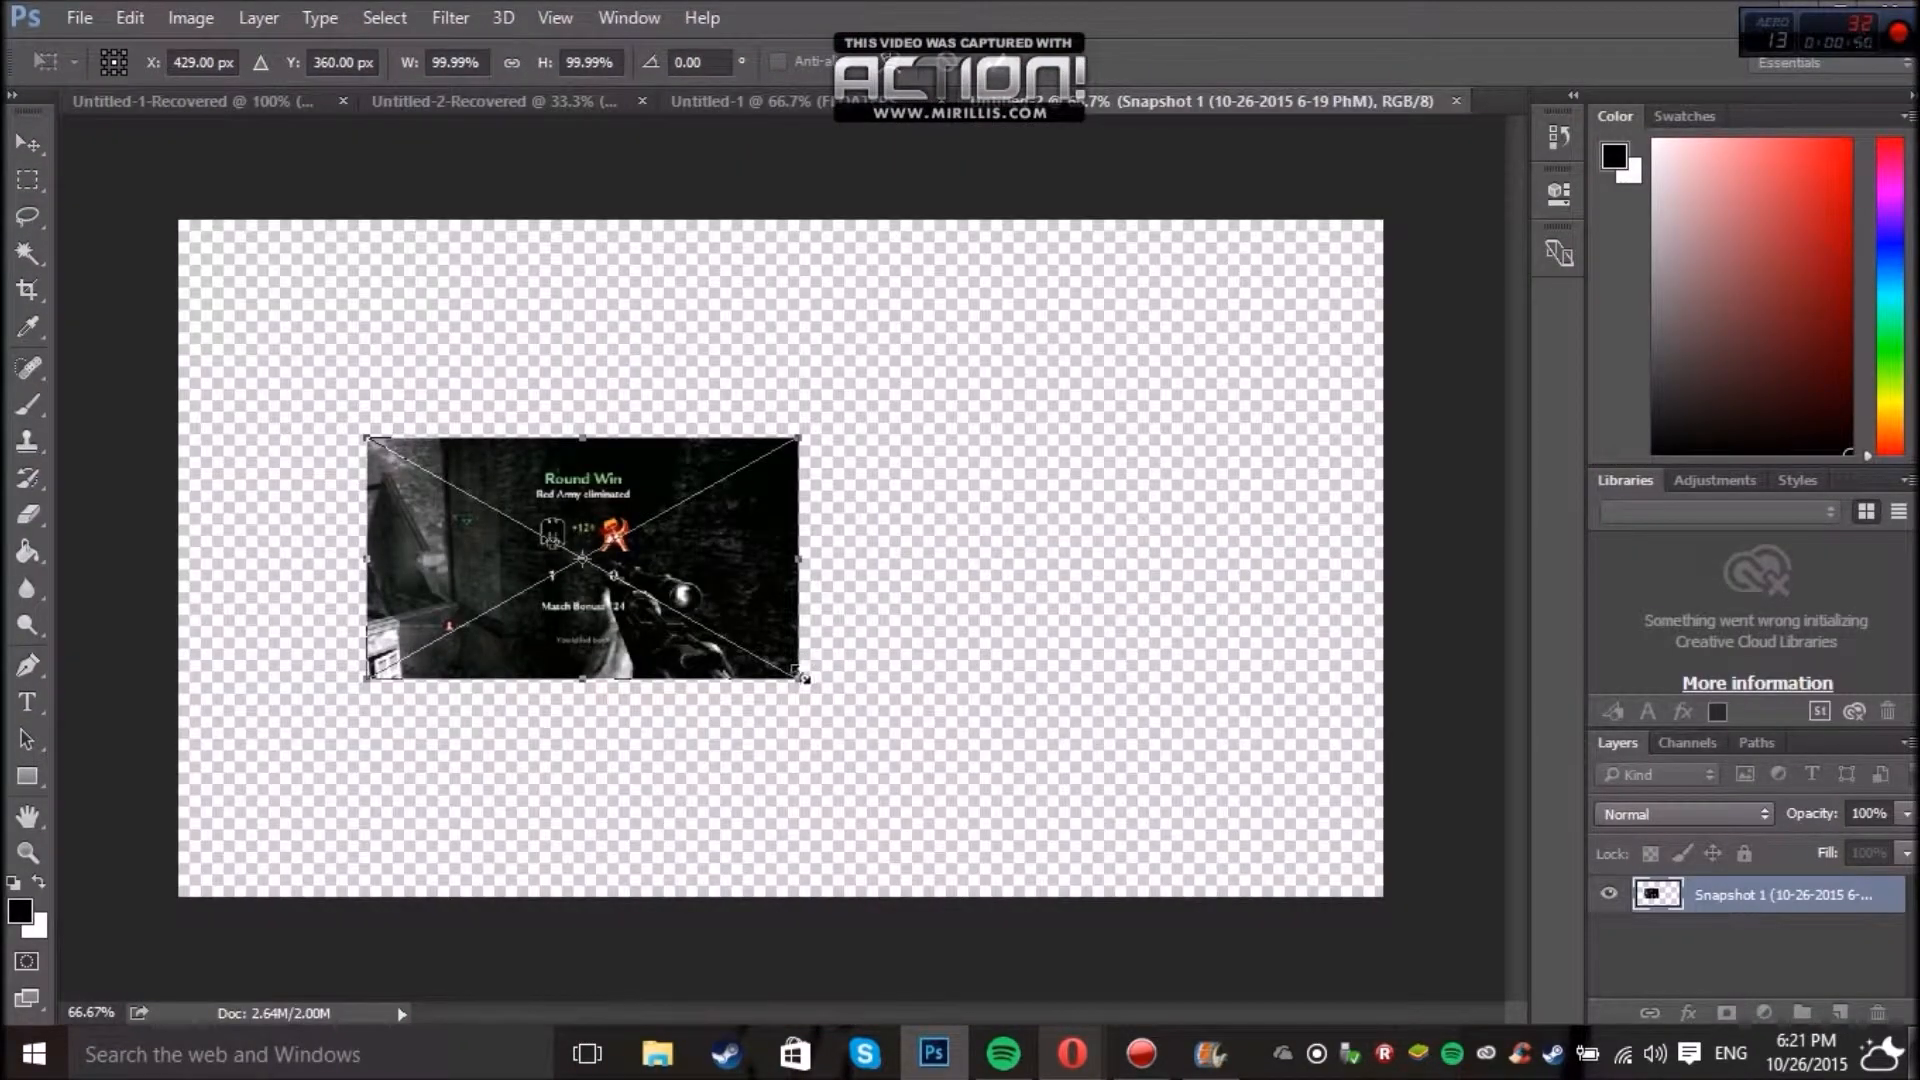
# Stretch the placed snapshot to about 279% in width and height so it covers the whole canvas, and commit the transform.
pyautogui.moveTo(801, 677); pyautogui.dragTo(1363, 896)
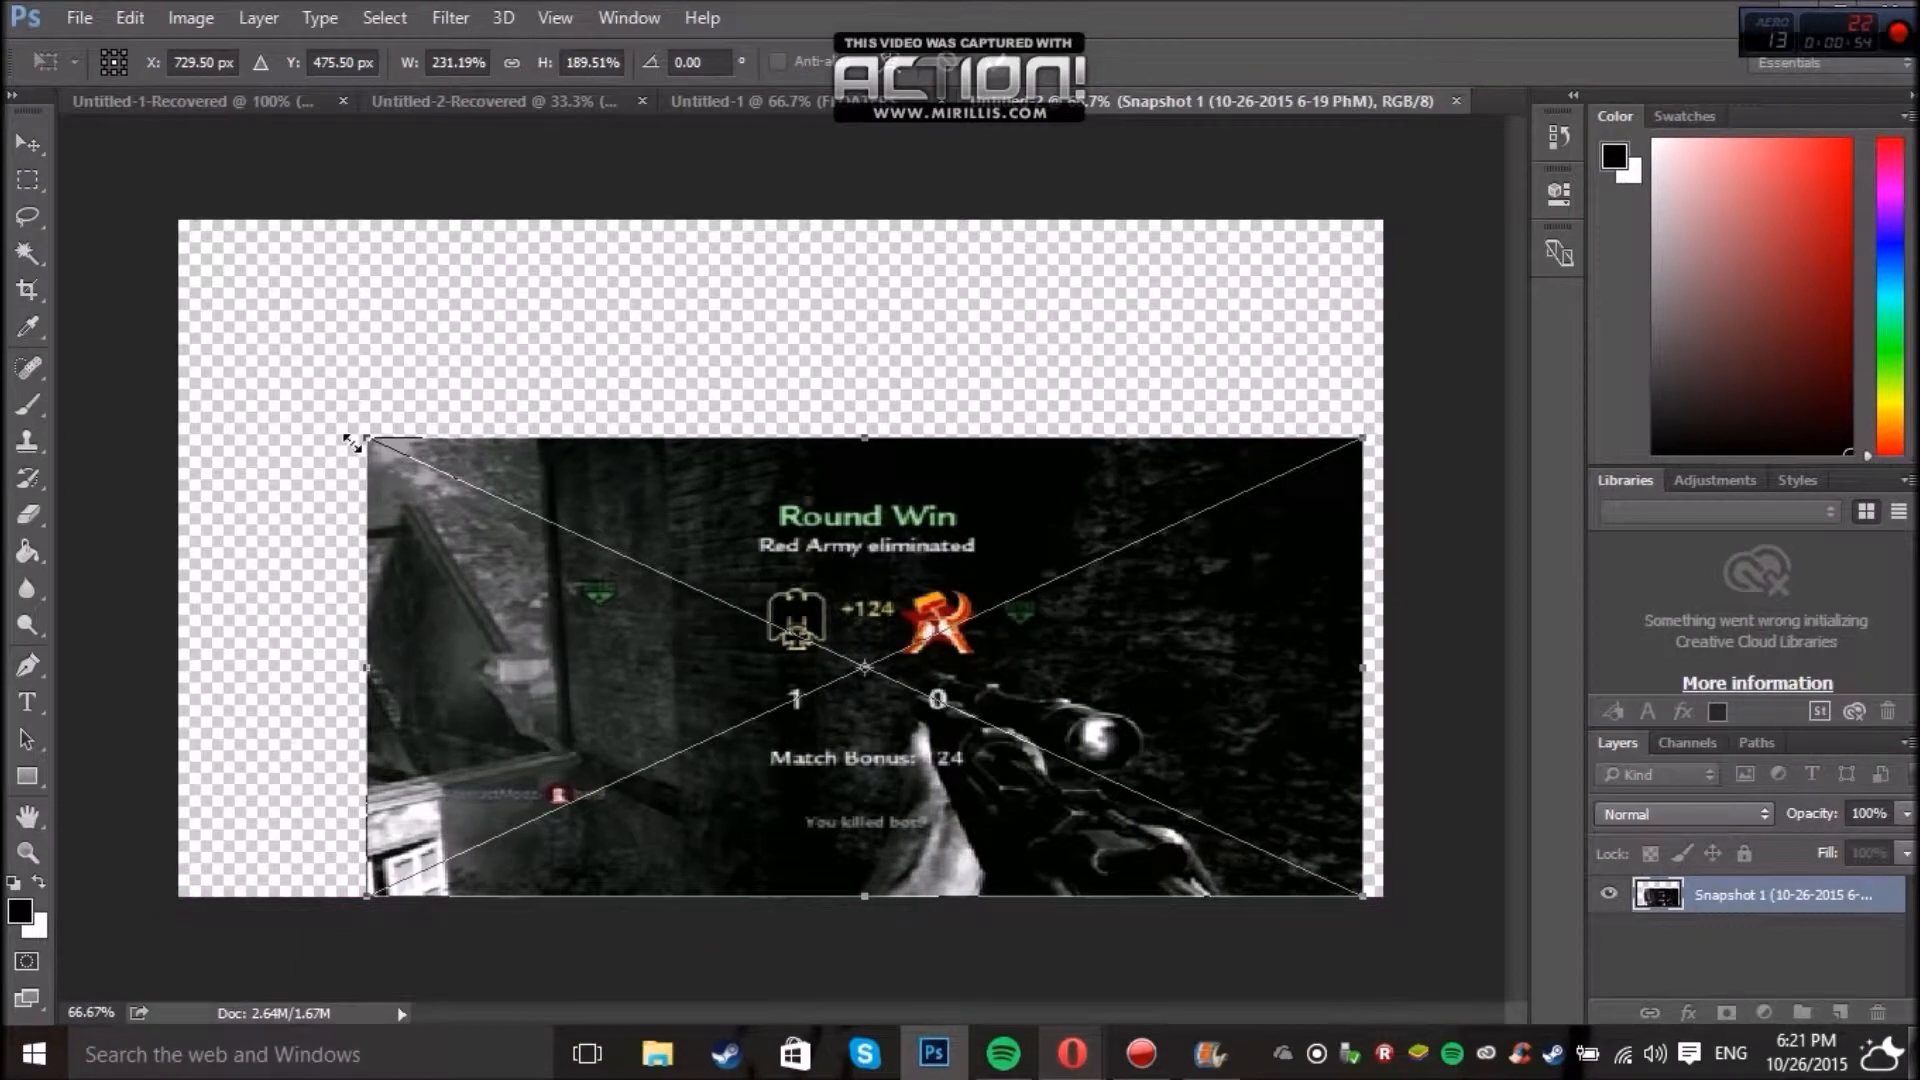
pyautogui.moveTo(368, 432); pyautogui.dragTo(190, 220)
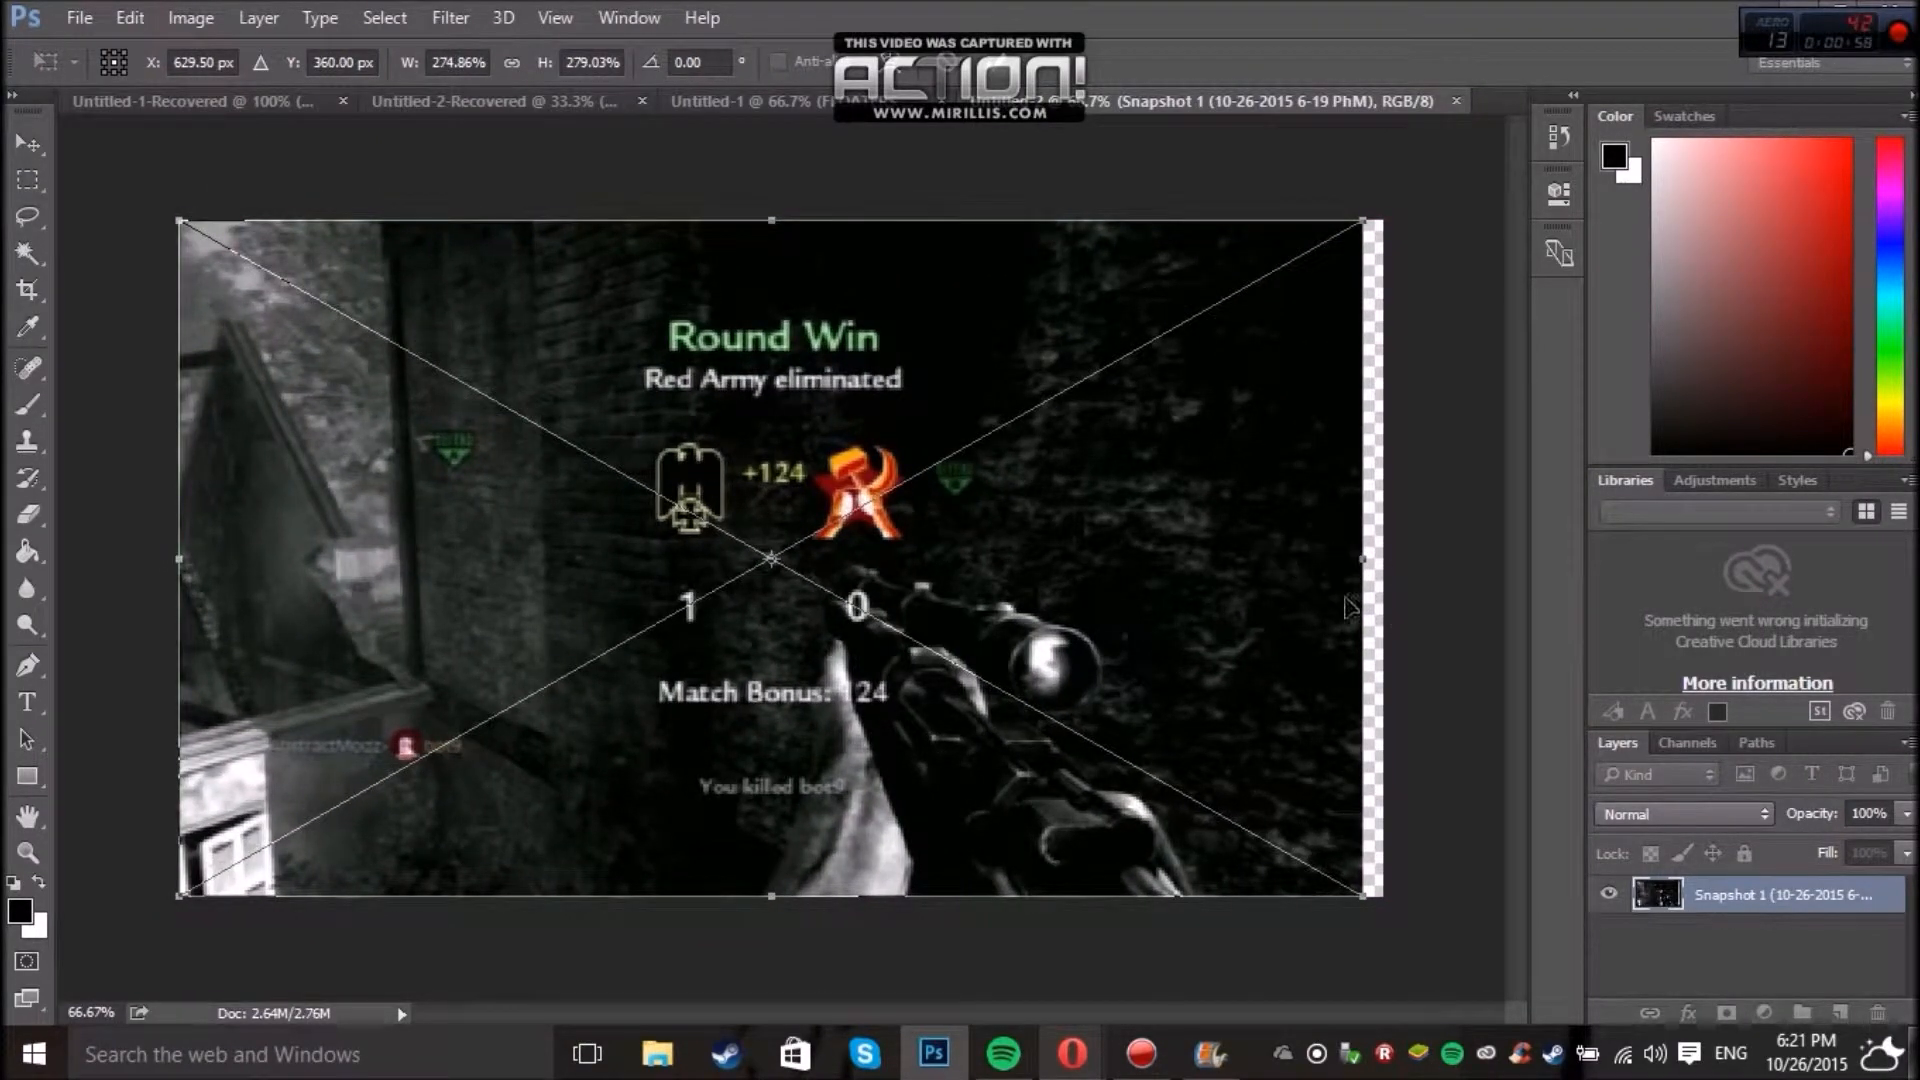
pyautogui.moveTo(1351, 564); pyautogui.dragTo(1383, 560)
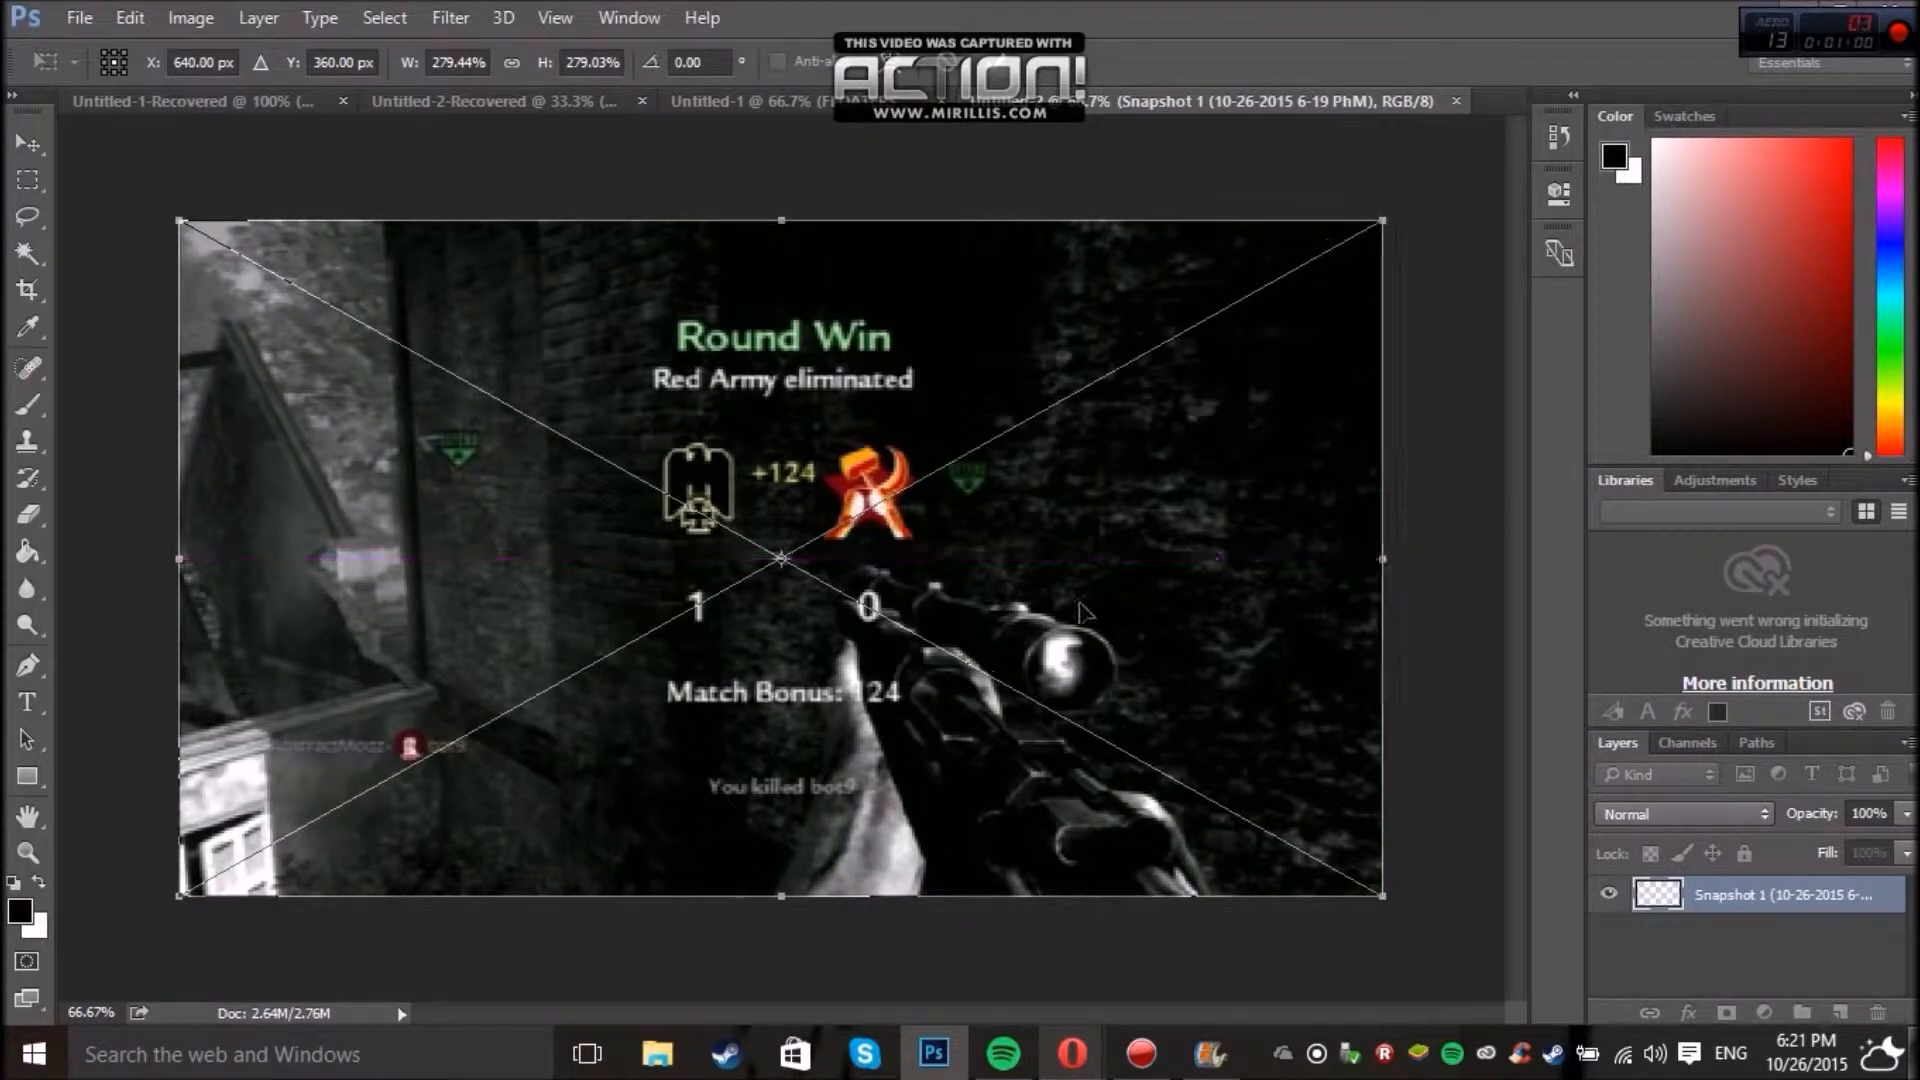
pyautogui.click(985, 72)
# Set the text colour to bright red for the Type tool.
pyautogui.press('t')
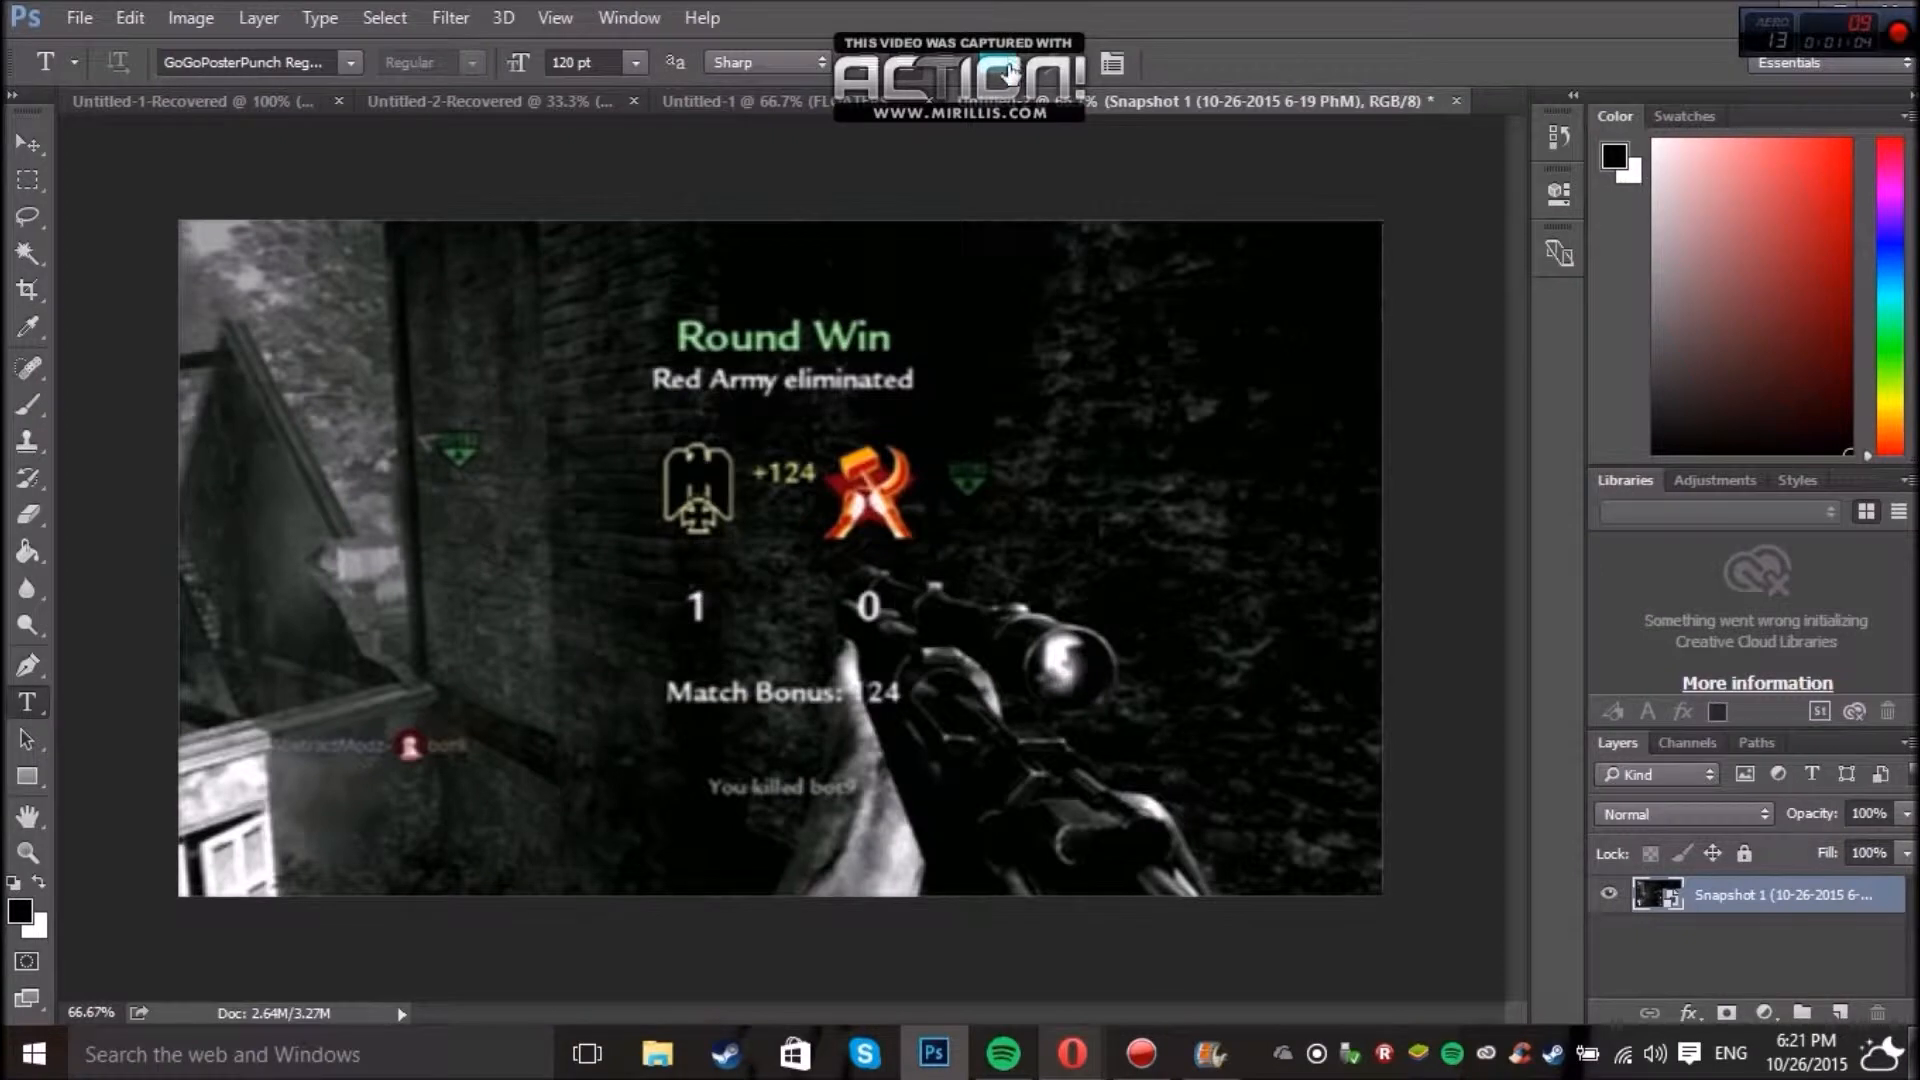
pyautogui.click(1012, 72)
pyautogui.click(1265, 237)
pyautogui.moveTo(1265, 237); pyautogui.dragTo(1228, 224)
pyautogui.click(1528, 210)
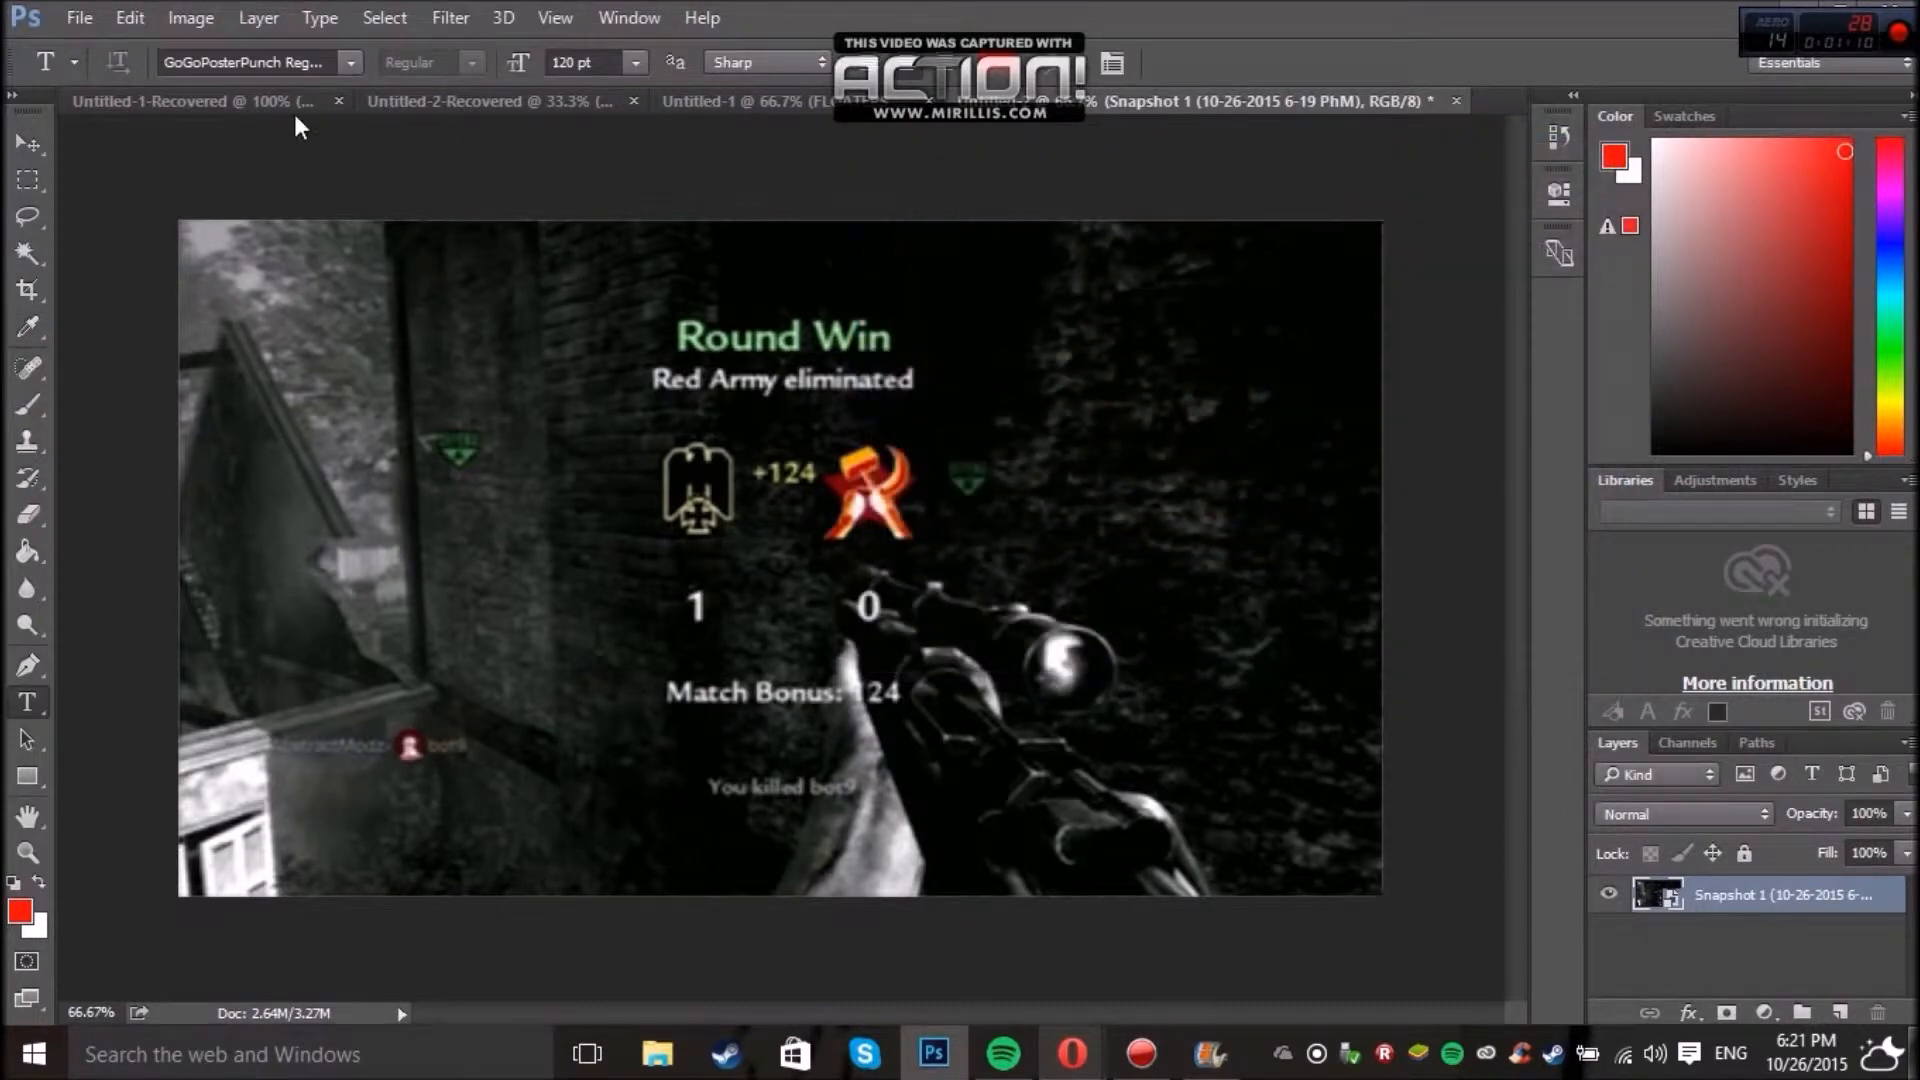
# Add the text "AZZA LOBBY !" in a text box over the middle of the snapshot and widen the box slightly.
pyautogui.moveTo(465, 401); pyautogui.dragTo(963, 641)
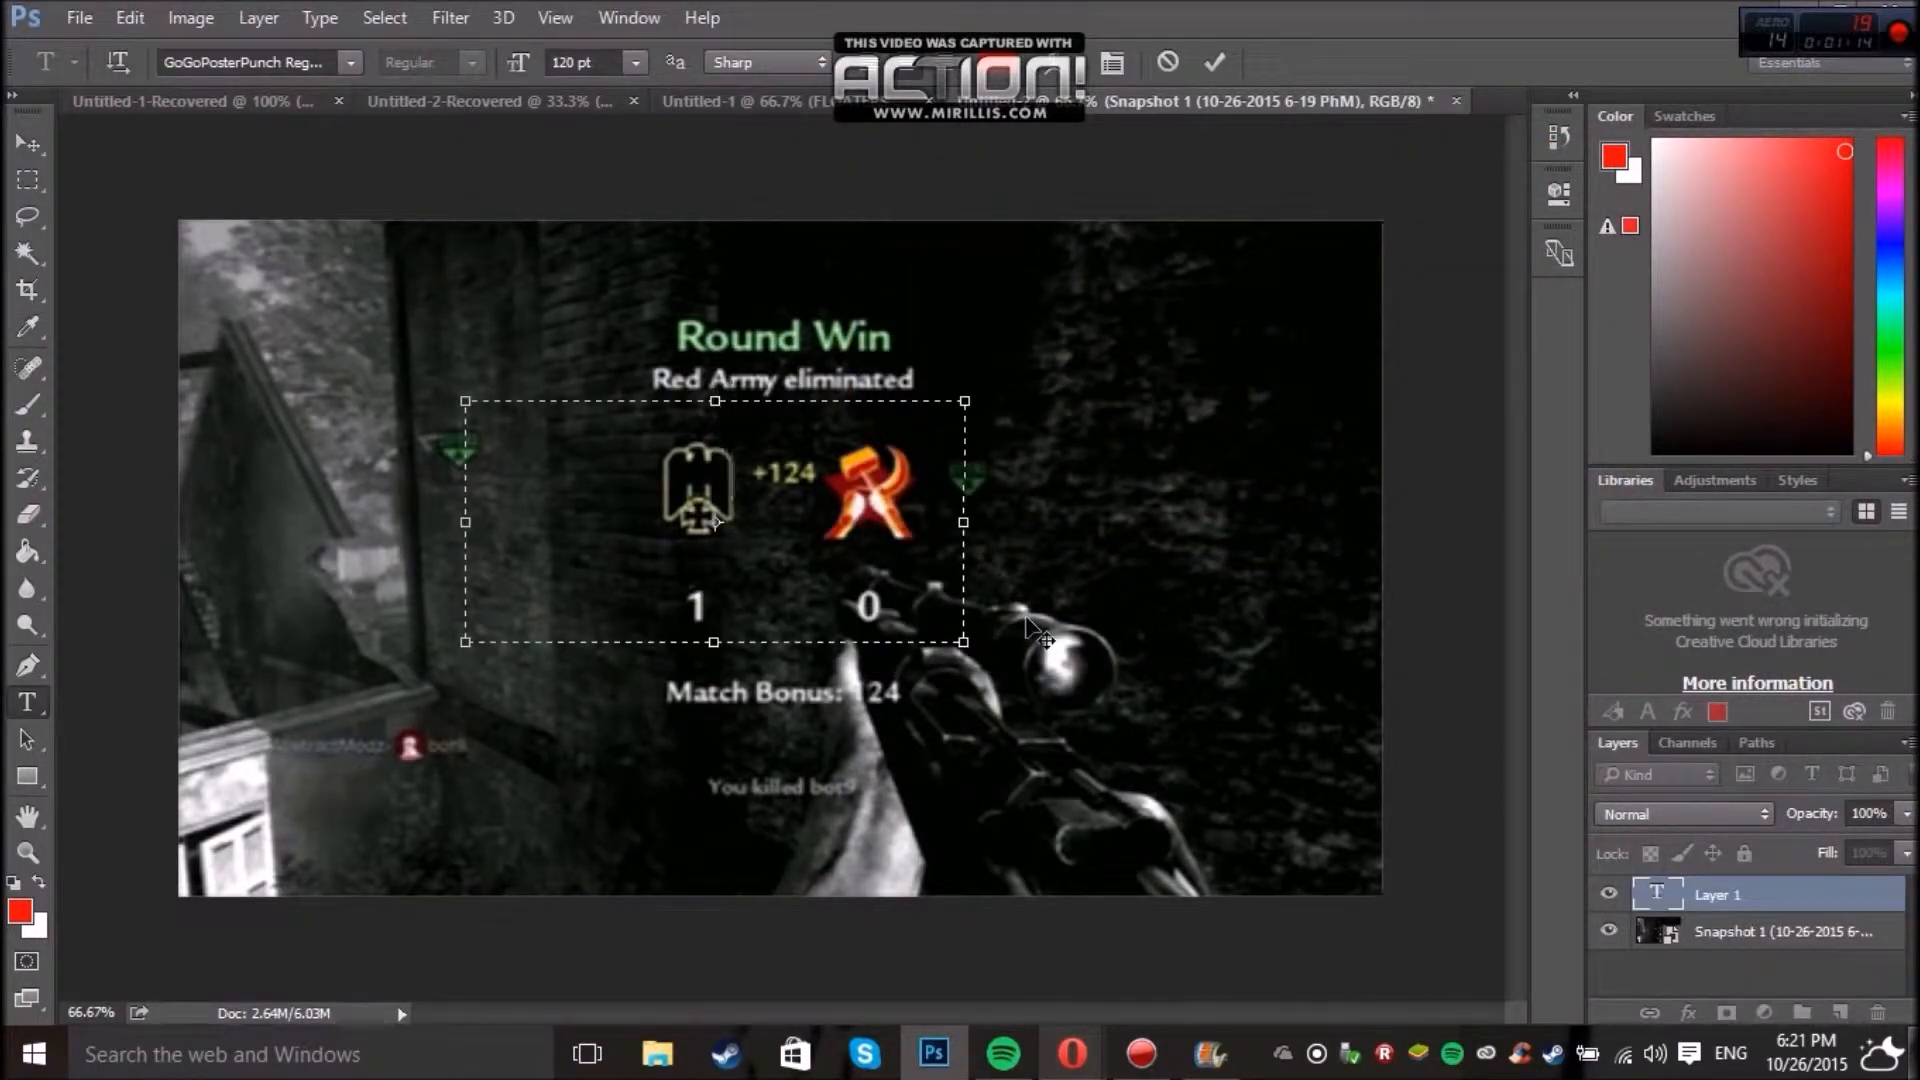
pyautogui.write('AZZ')
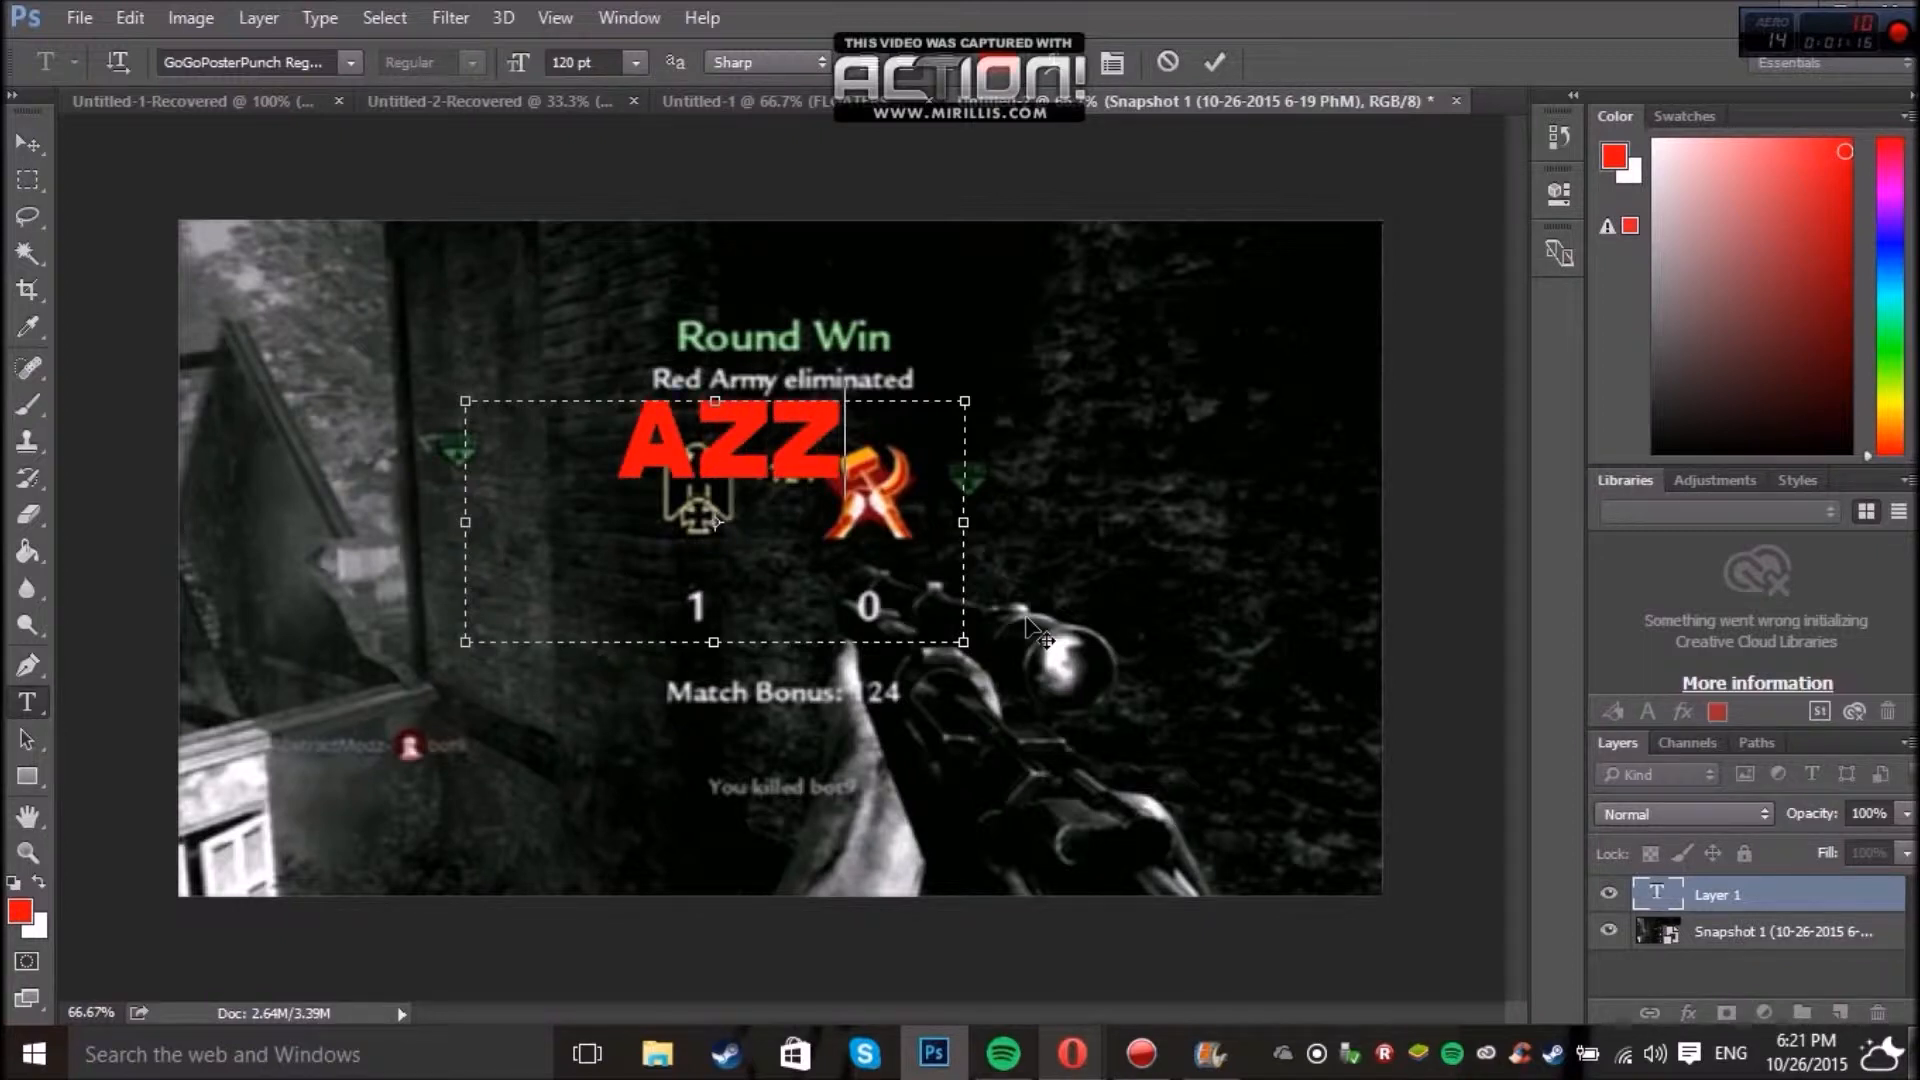
pyautogui.write('A LOBBYS')
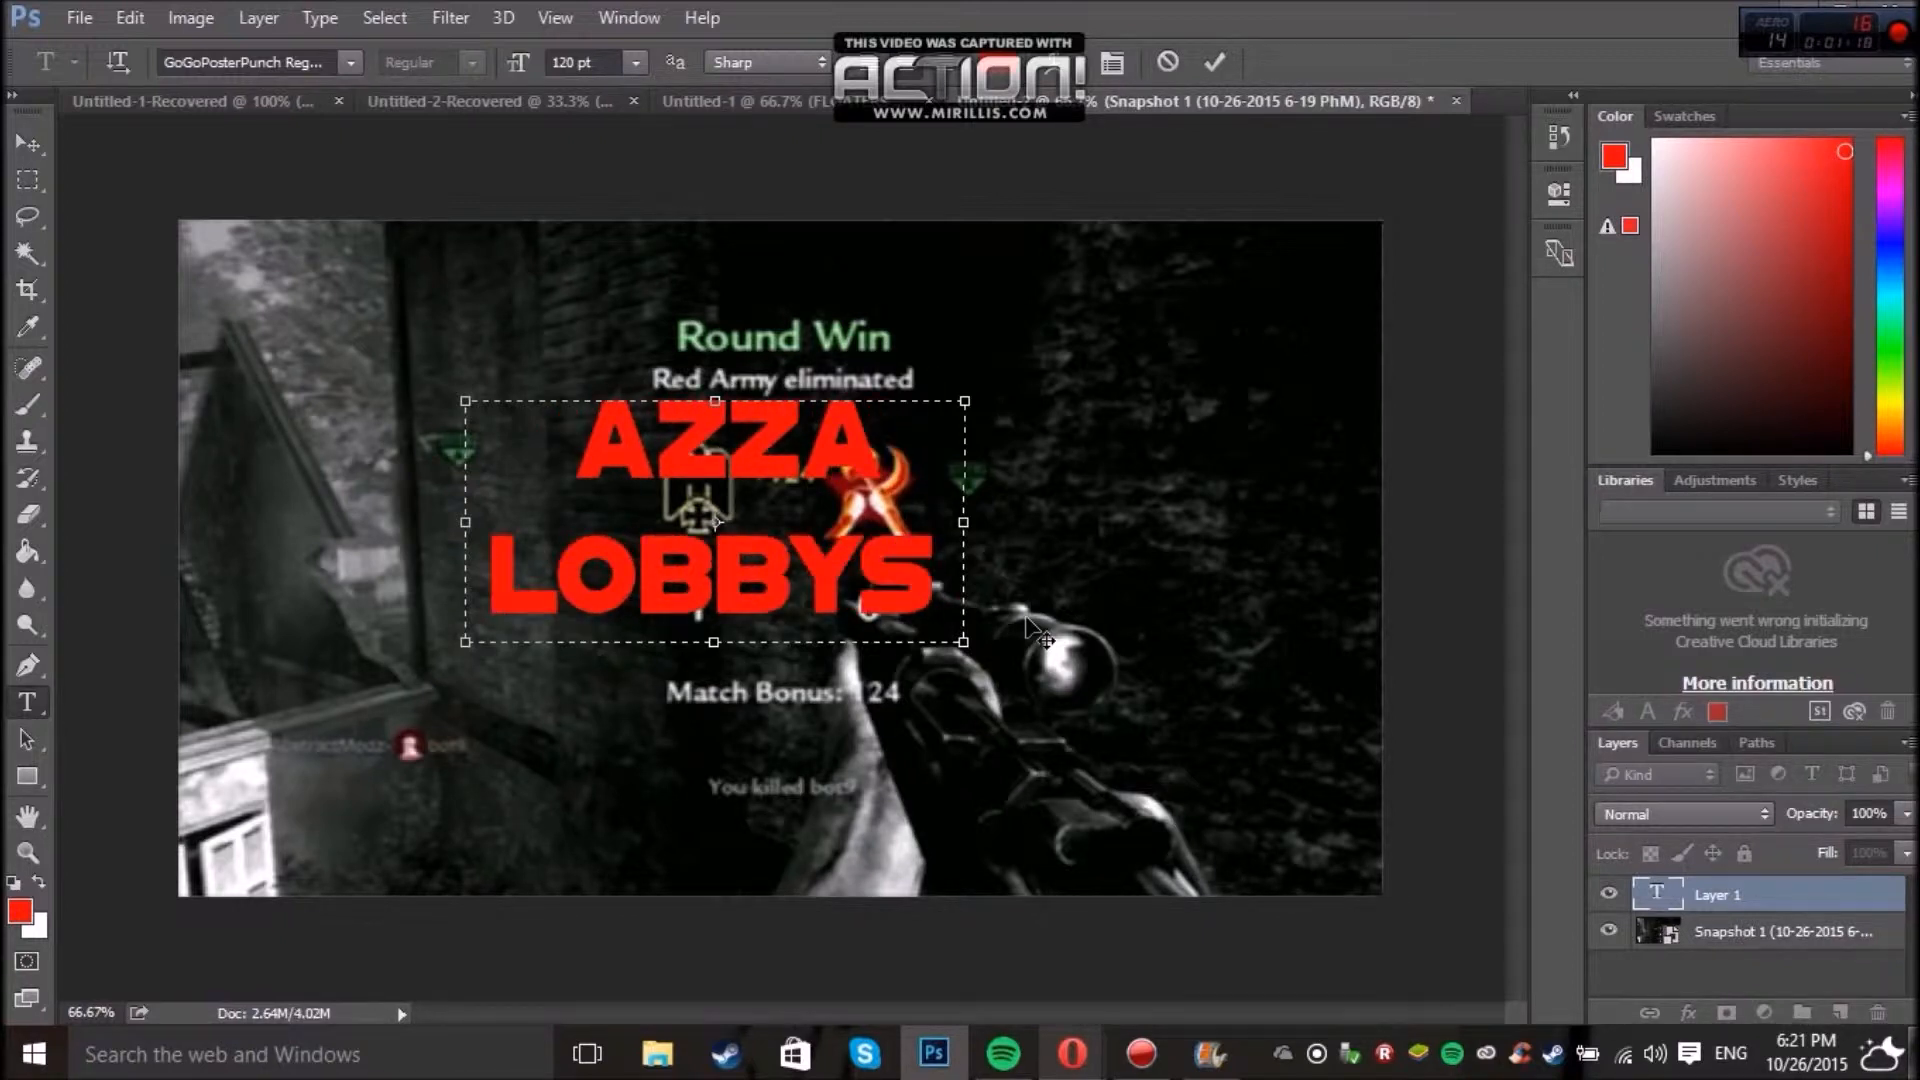
pyautogui.press('BackSpace')
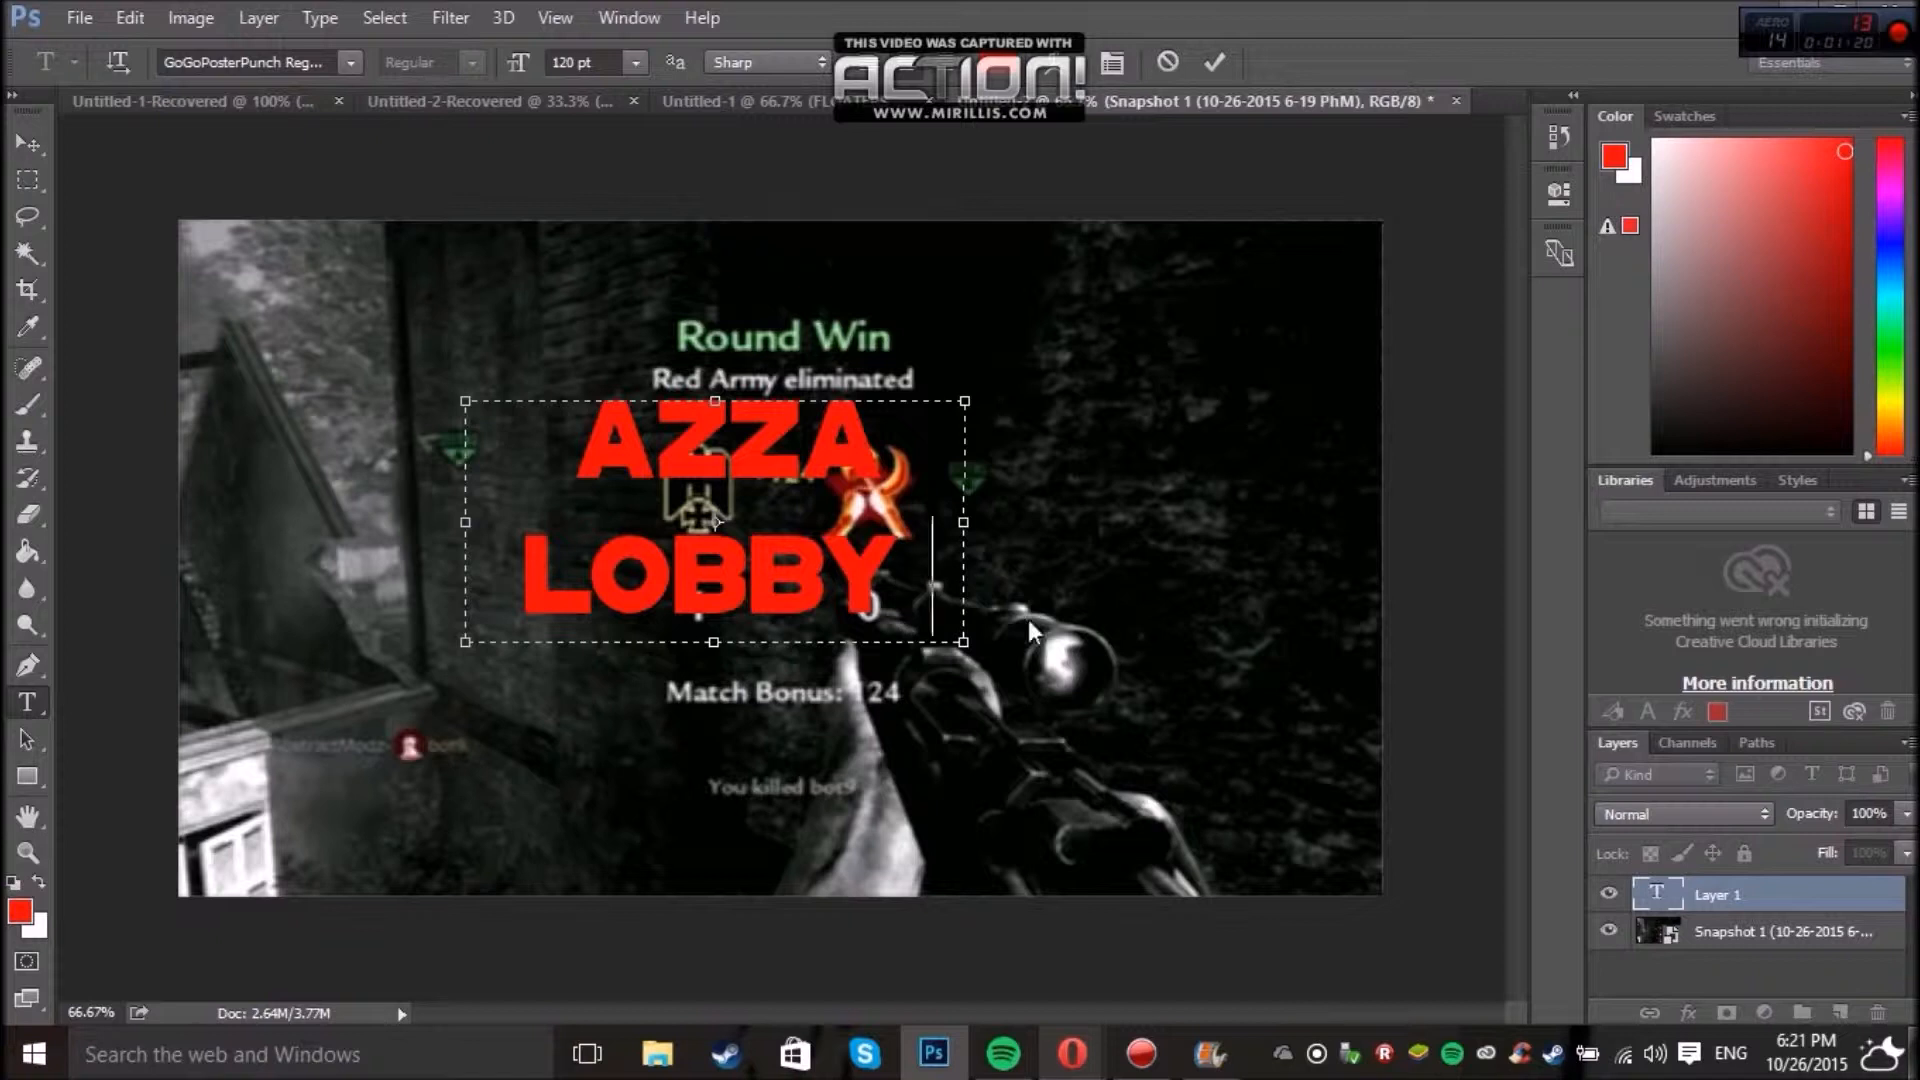
pyautogui.write('!')
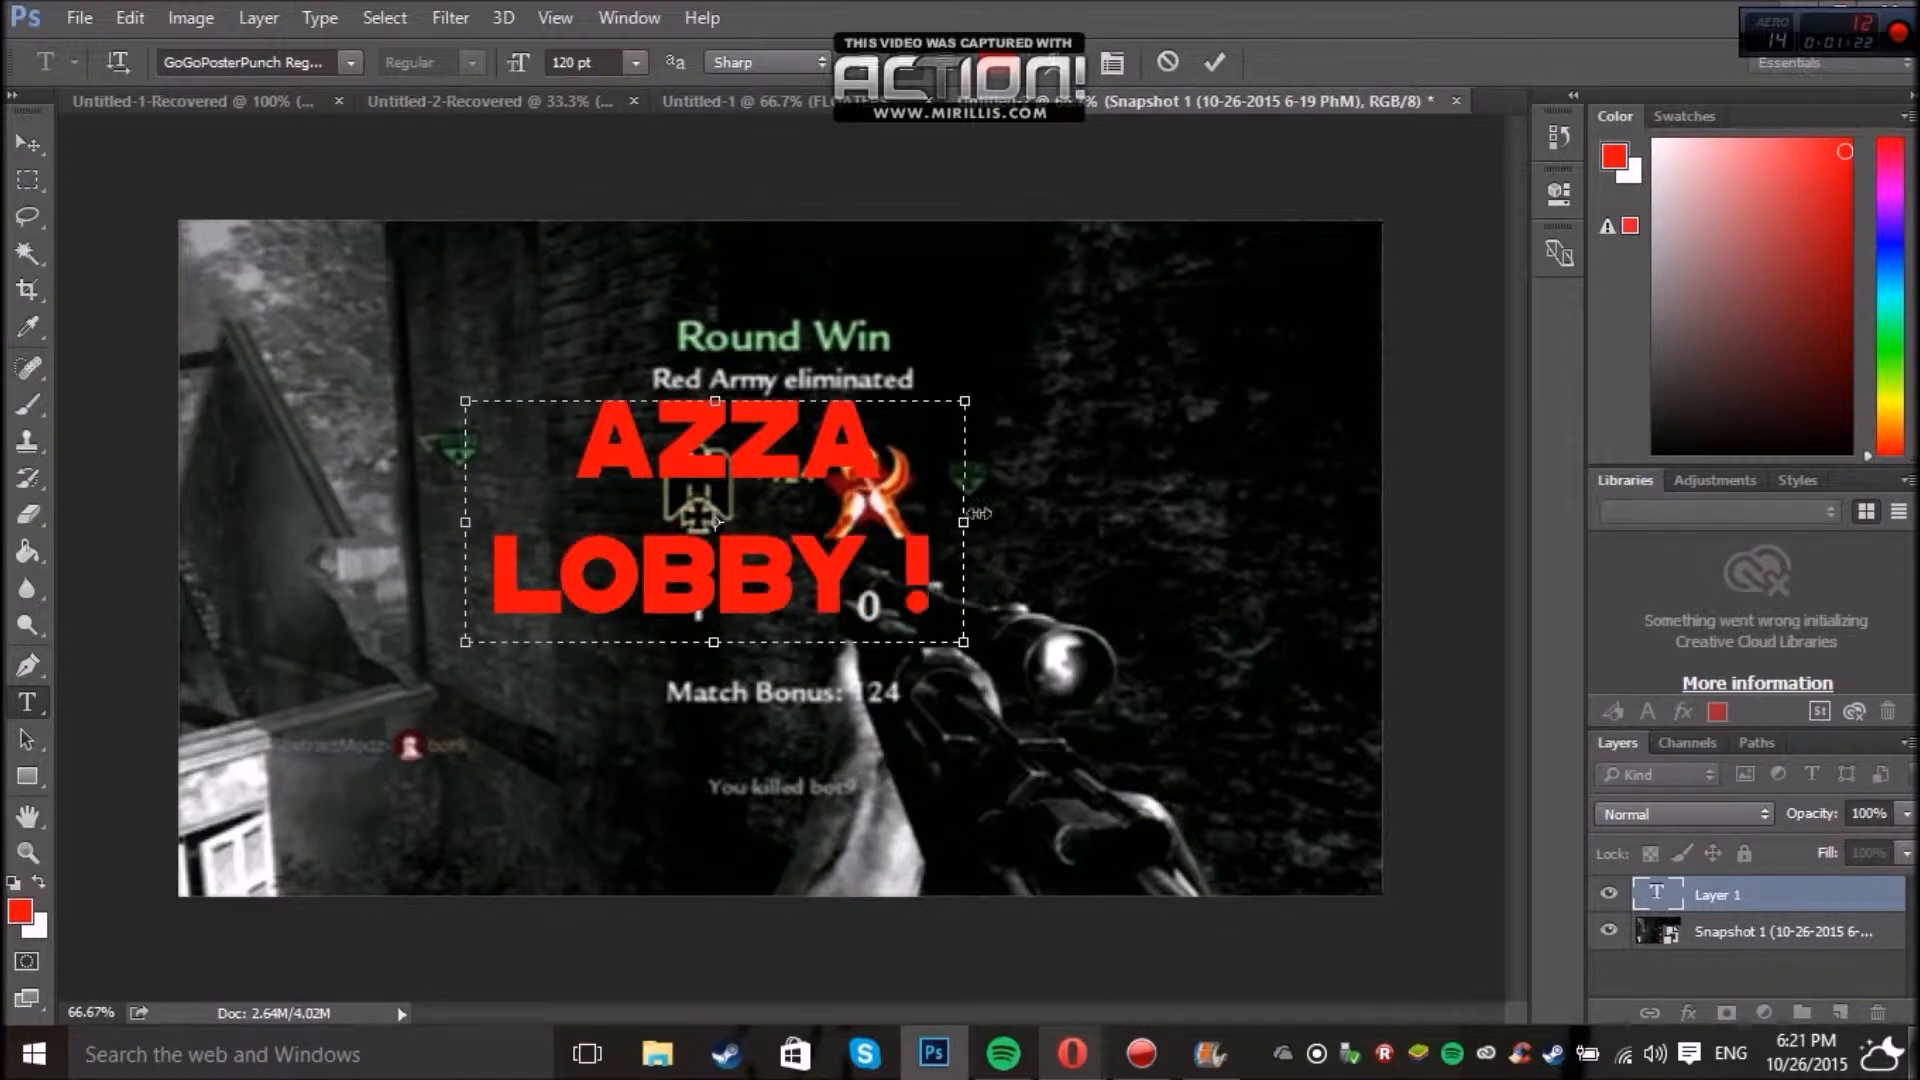
pyautogui.moveTo(957, 521); pyautogui.dragTo(1095, 487)
# Apply a black Drop Shadow to the "AZZA LOBBY !" text layer with 100% opacity, 46% spread and 98 px size.
pyautogui.doubleClick(1765, 893)
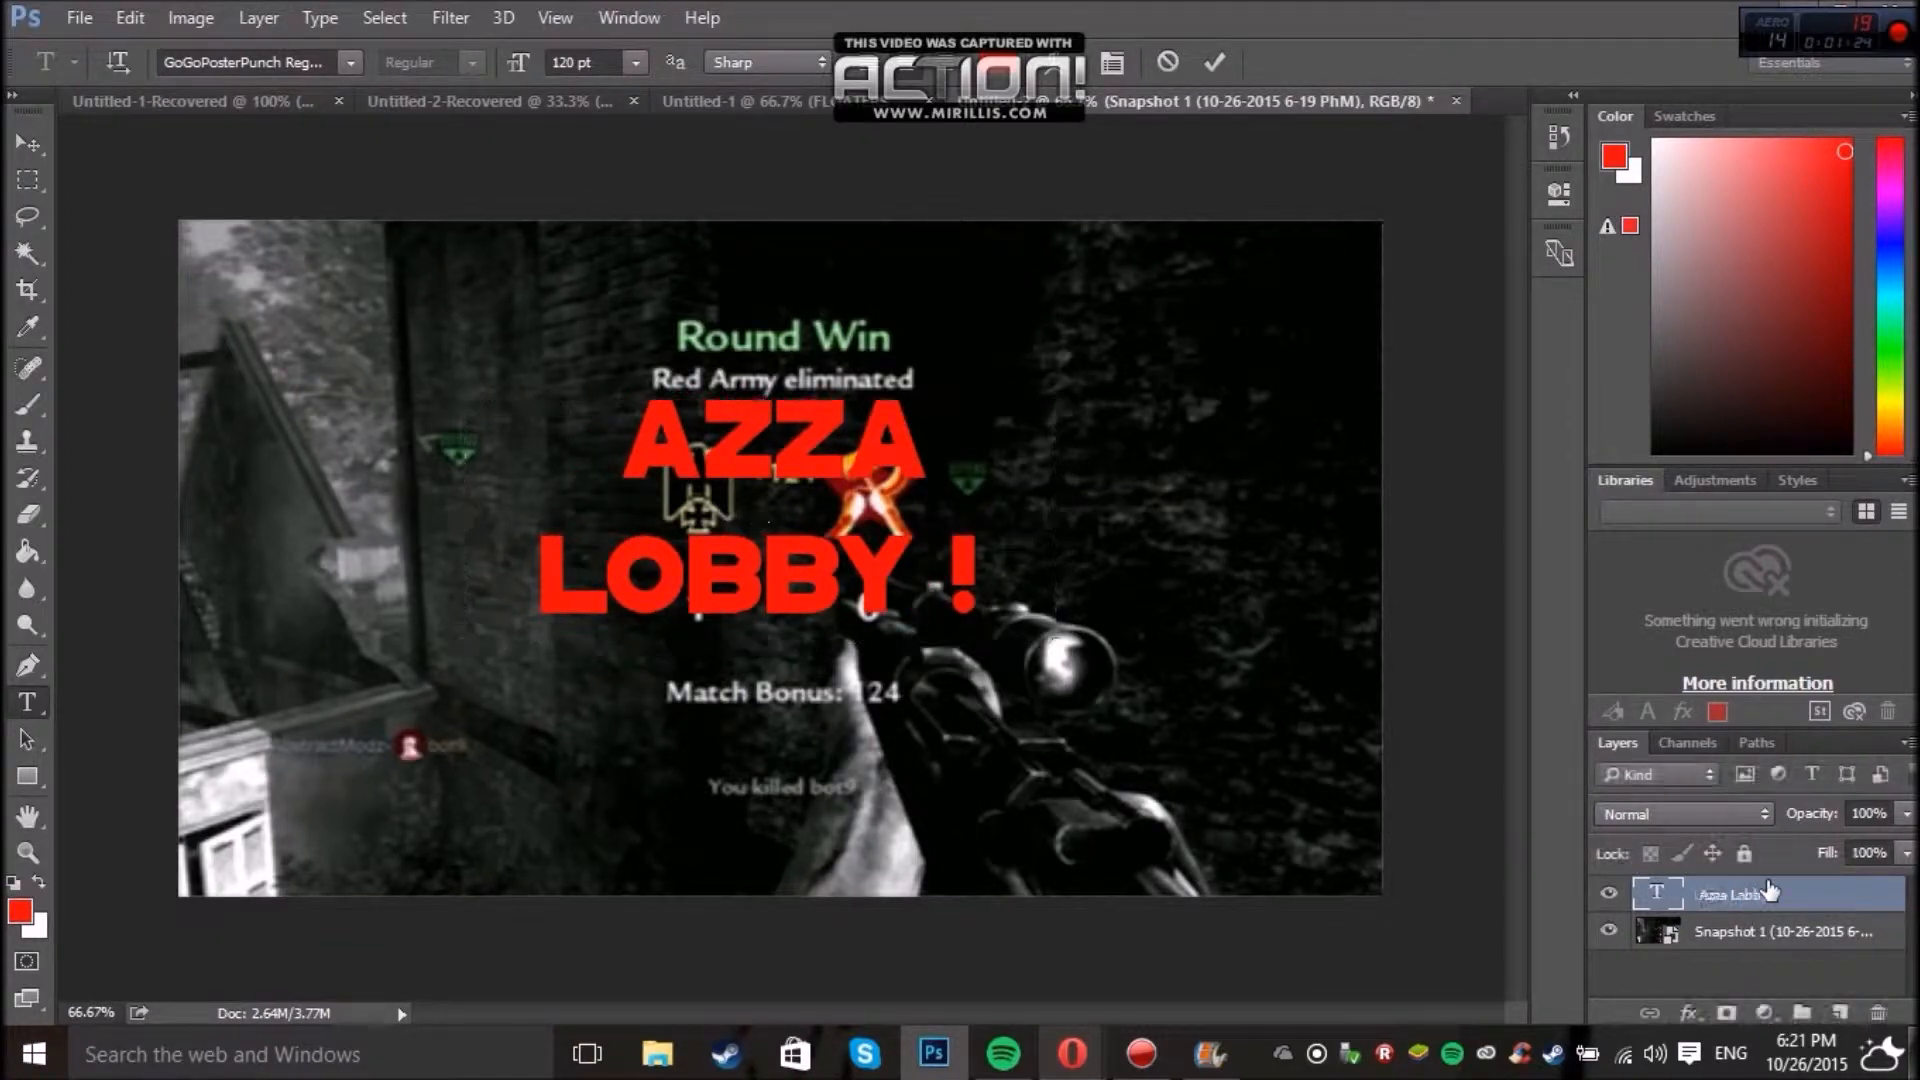
pyautogui.click(1836, 903)
pyautogui.doubleClick(1836, 903)
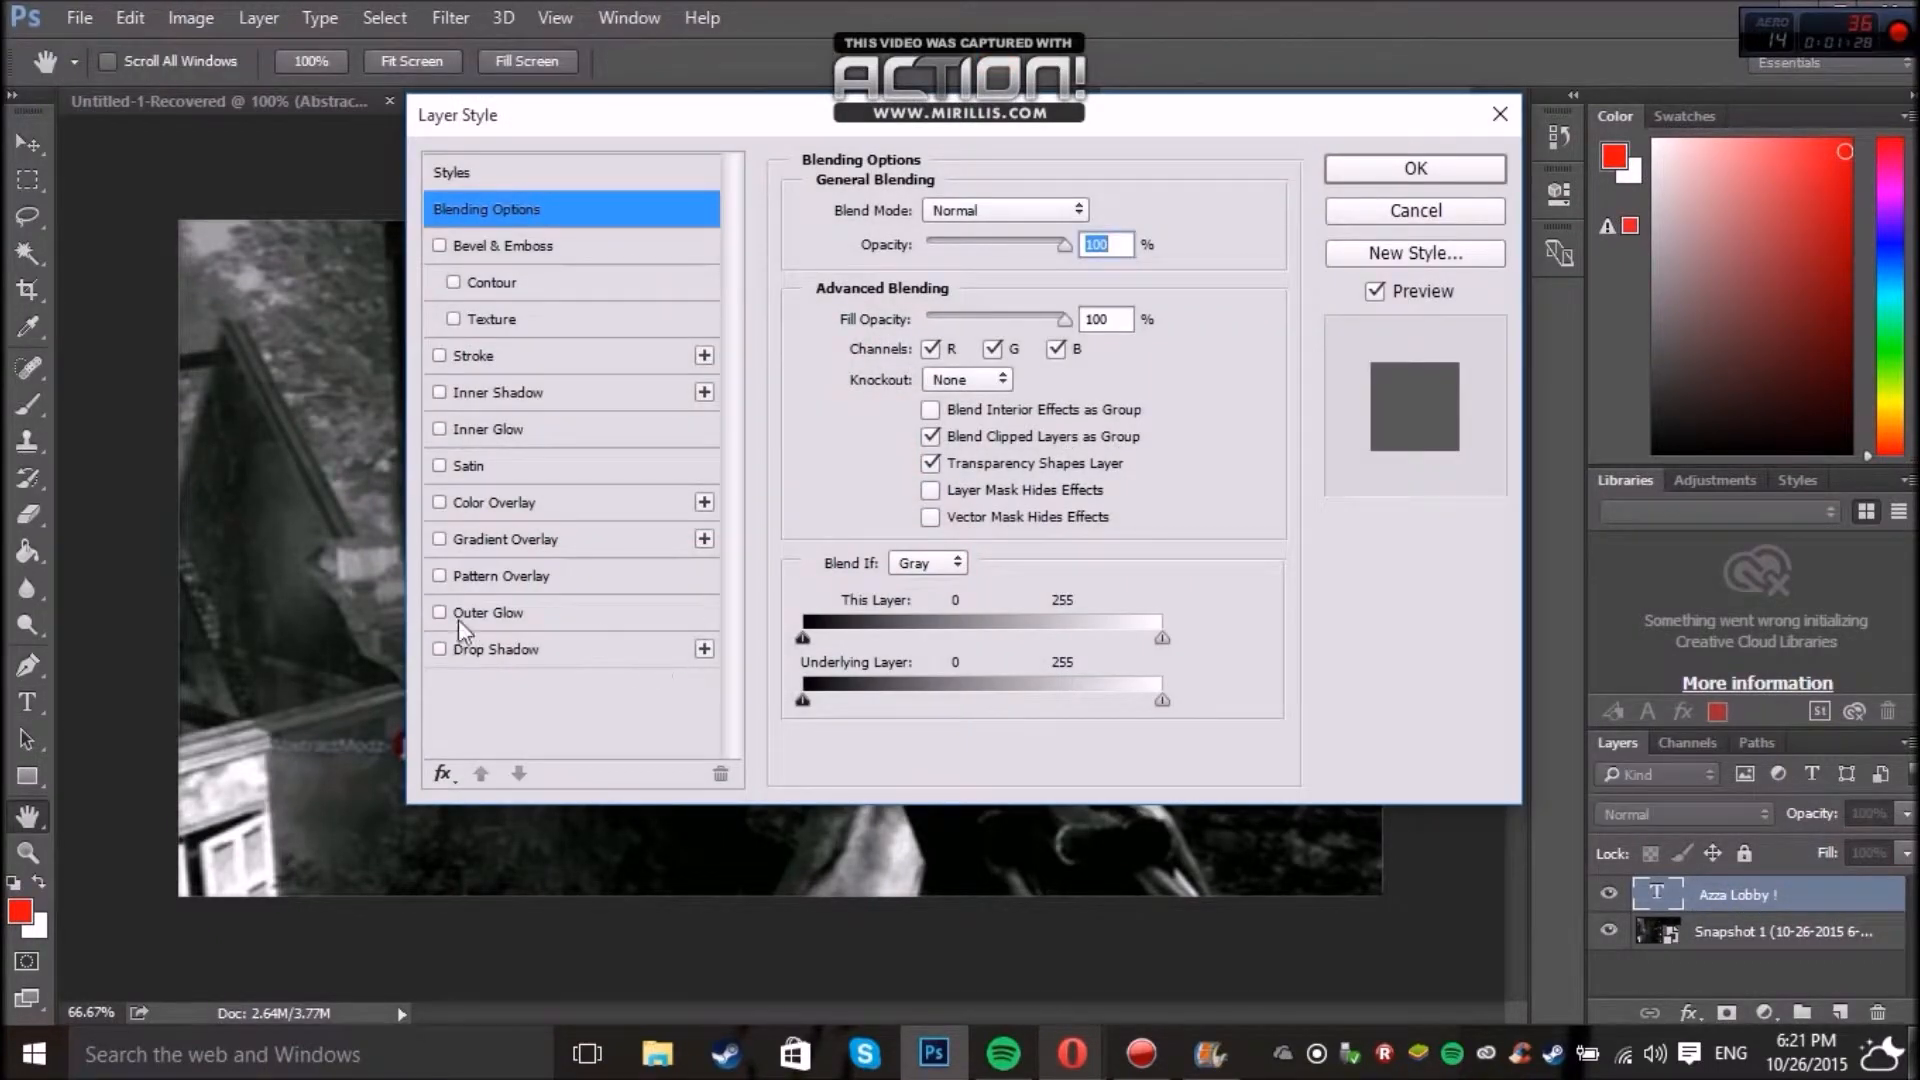
pyautogui.click(493, 648)
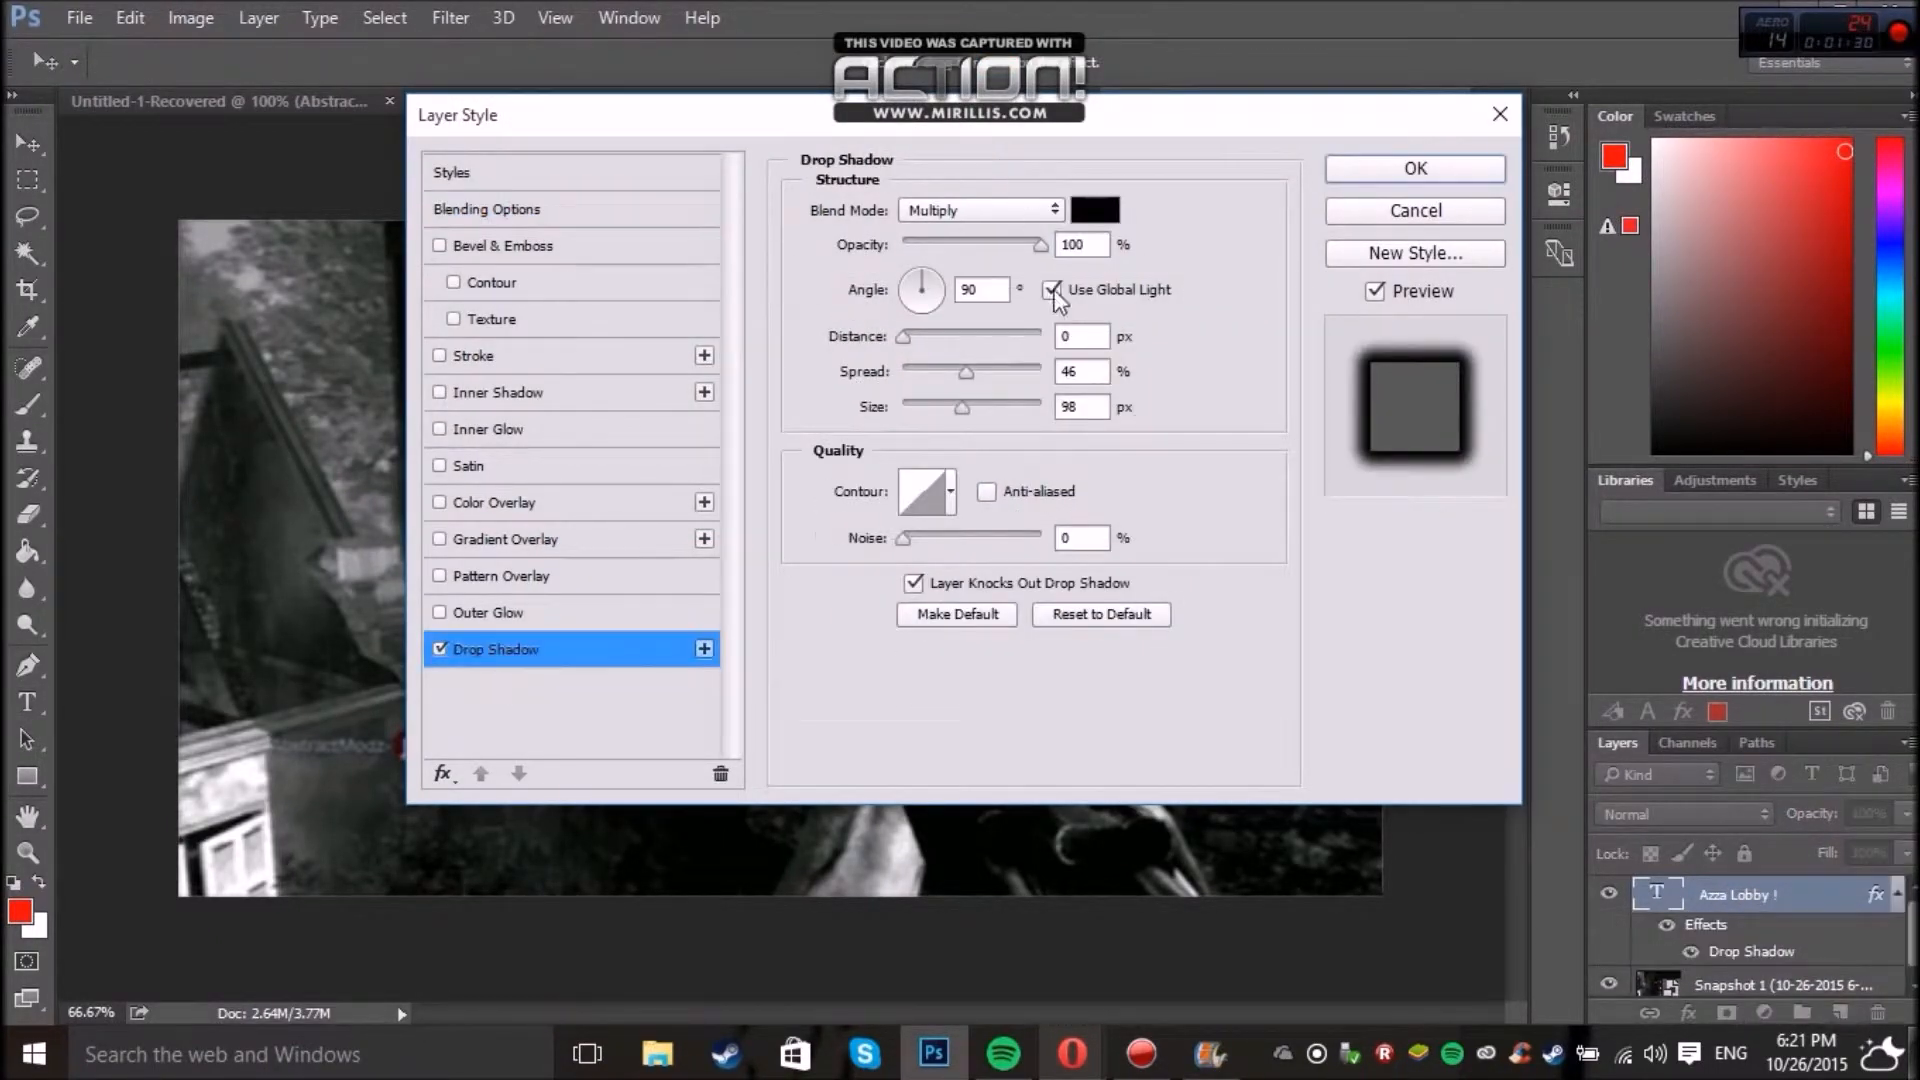
pyautogui.moveTo(1285, 120); pyautogui.dragTo(1203, 255)
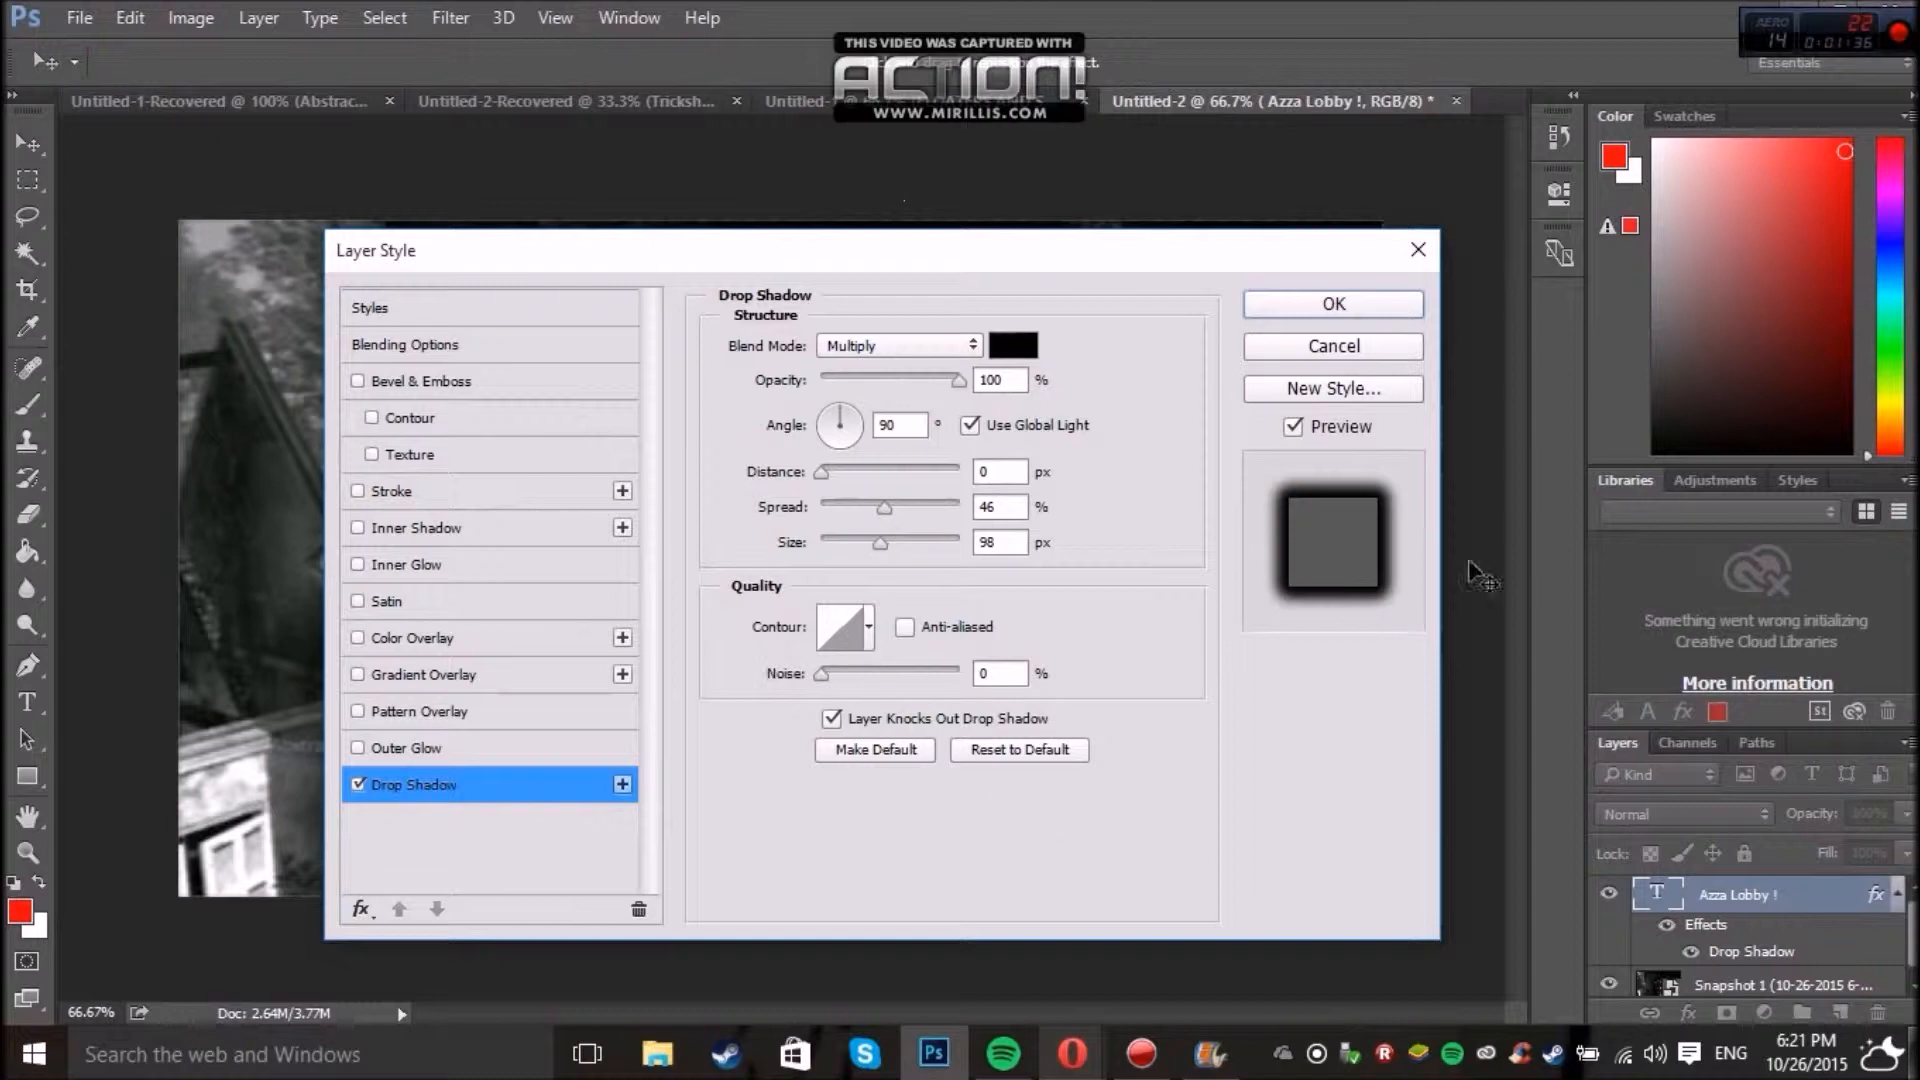
pyautogui.click(1378, 296)
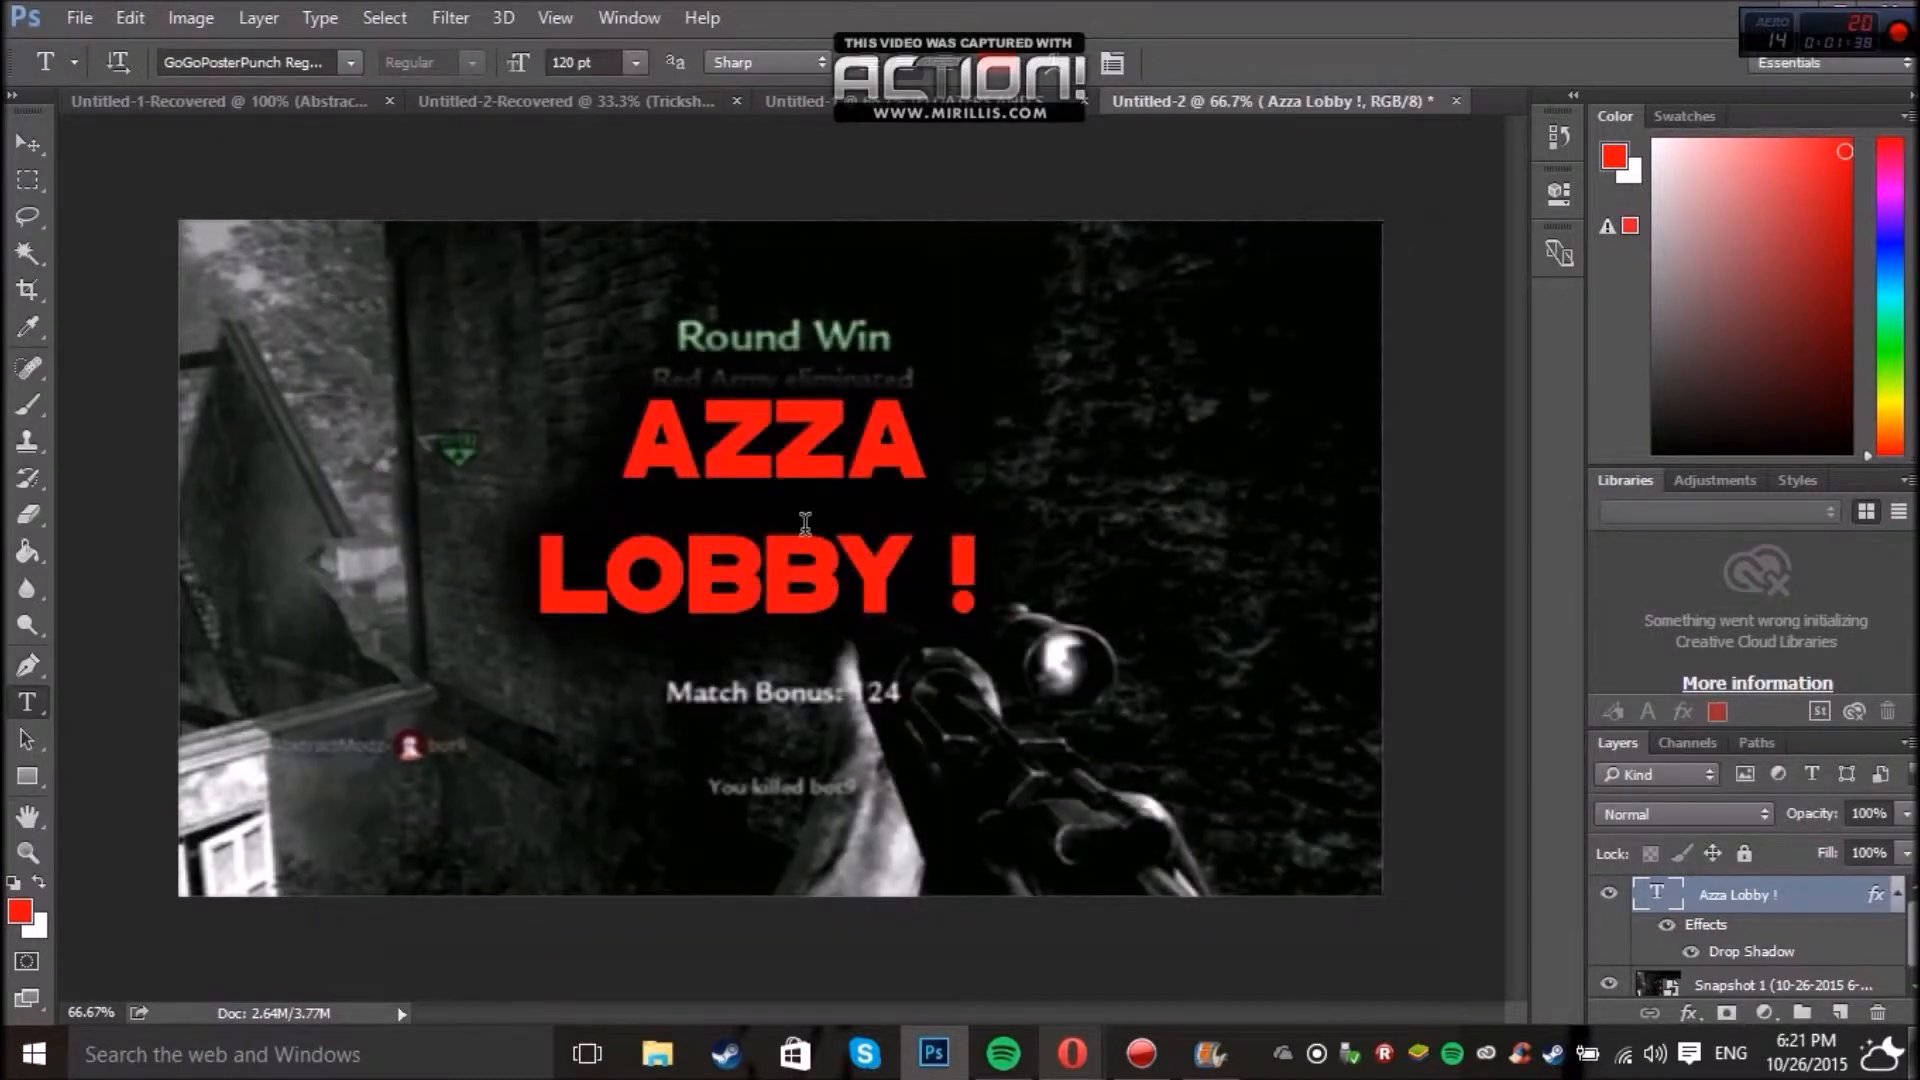
# Rotate the "AZZA LOBBY !" text into a rising diagonal and move it to the left part of the image.
pyautogui.moveTo(1082, 341); pyautogui.dragTo(1017, 305)
pyautogui.moveTo(1018, 452); pyautogui.dragTo(917, 240)
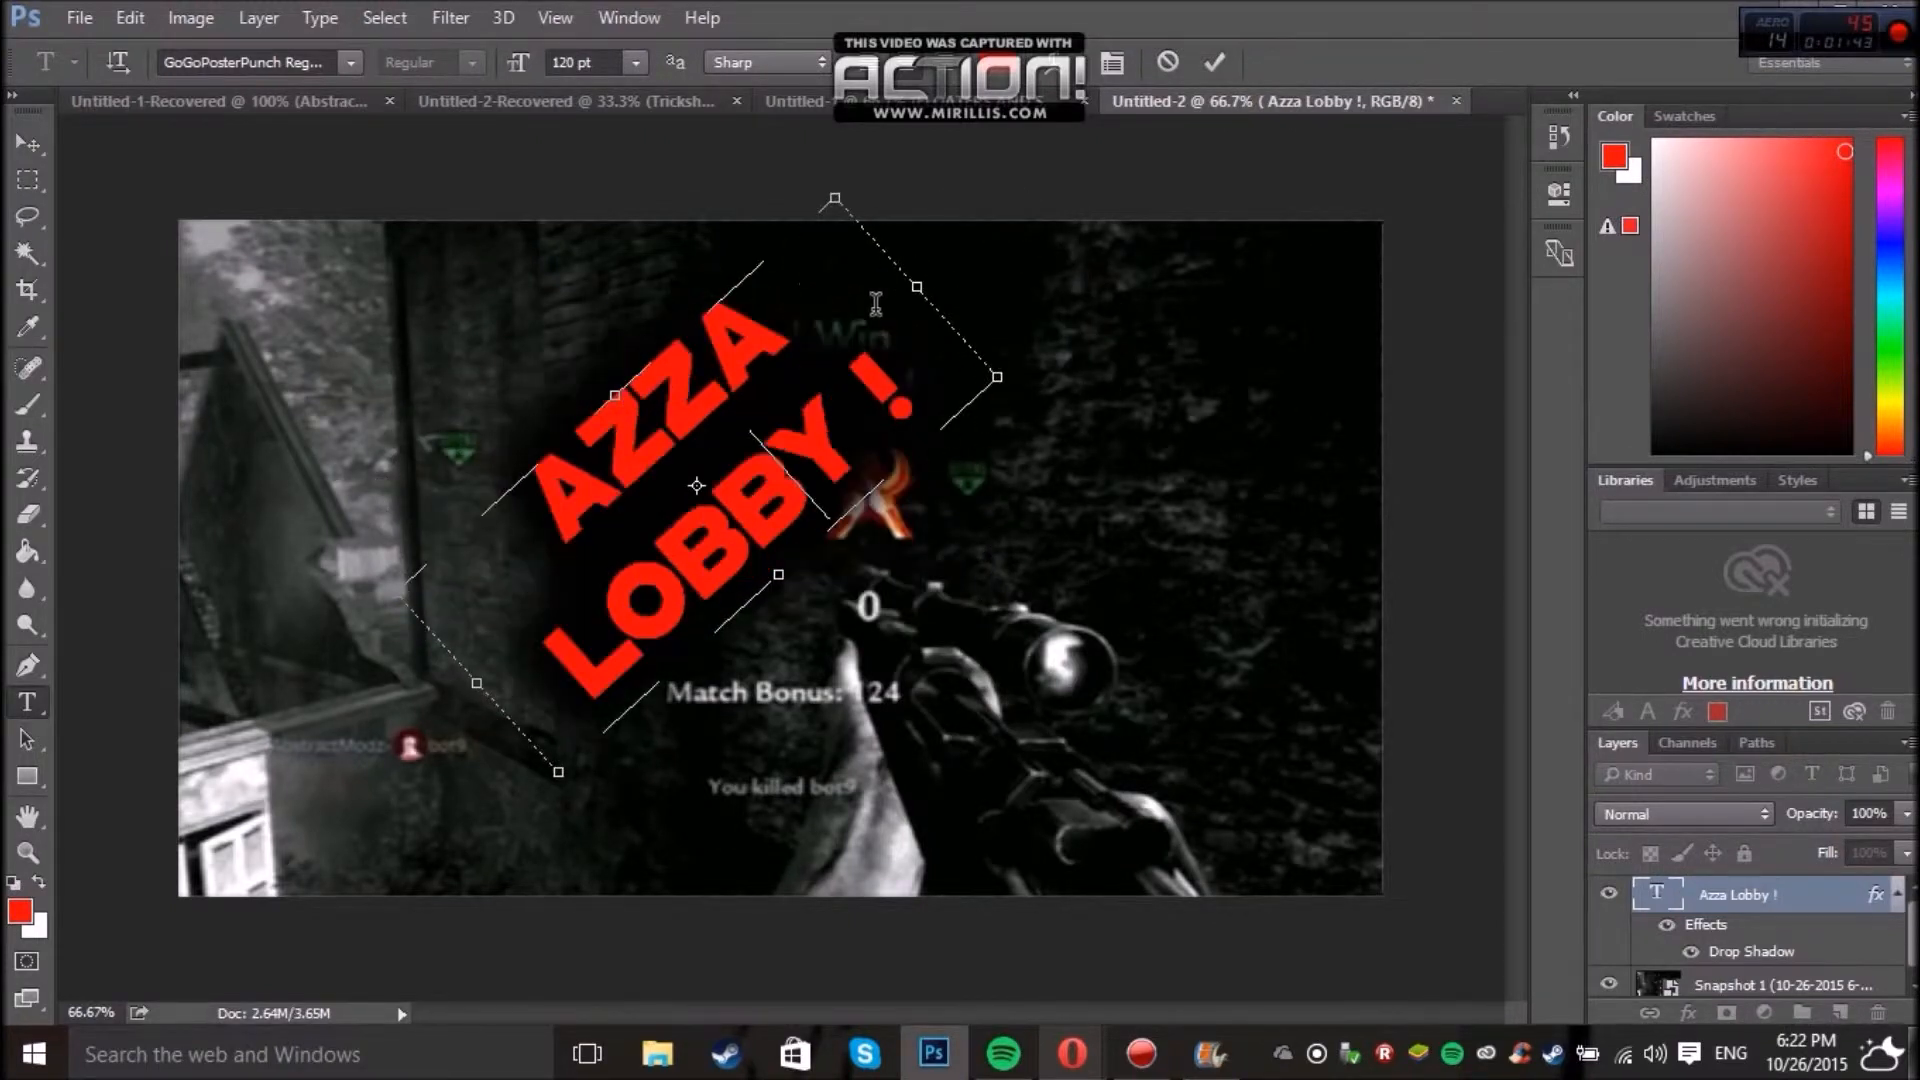
pyautogui.click(20, 150)
pyautogui.moveTo(738, 446); pyautogui.dragTo(621, 611)
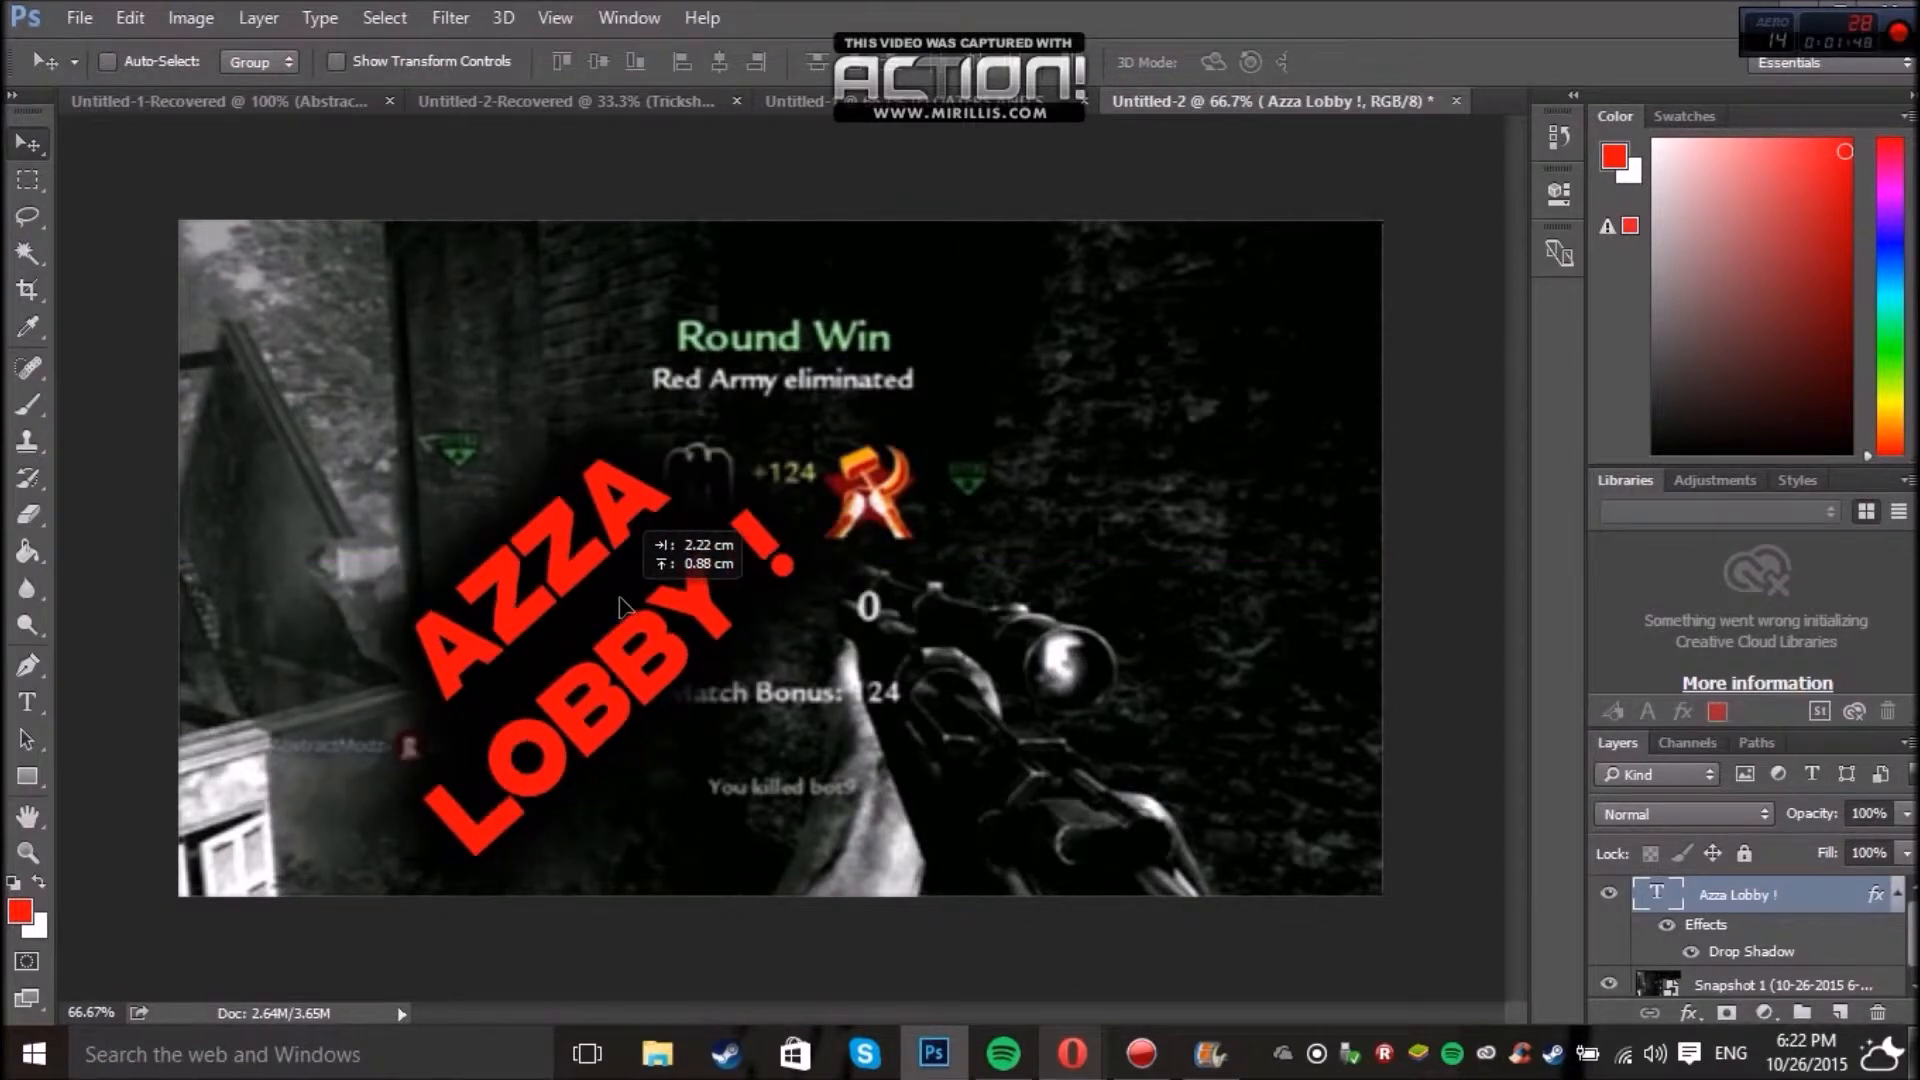
pyautogui.moveTo(592, 530); pyautogui.dragTo(520, 487)
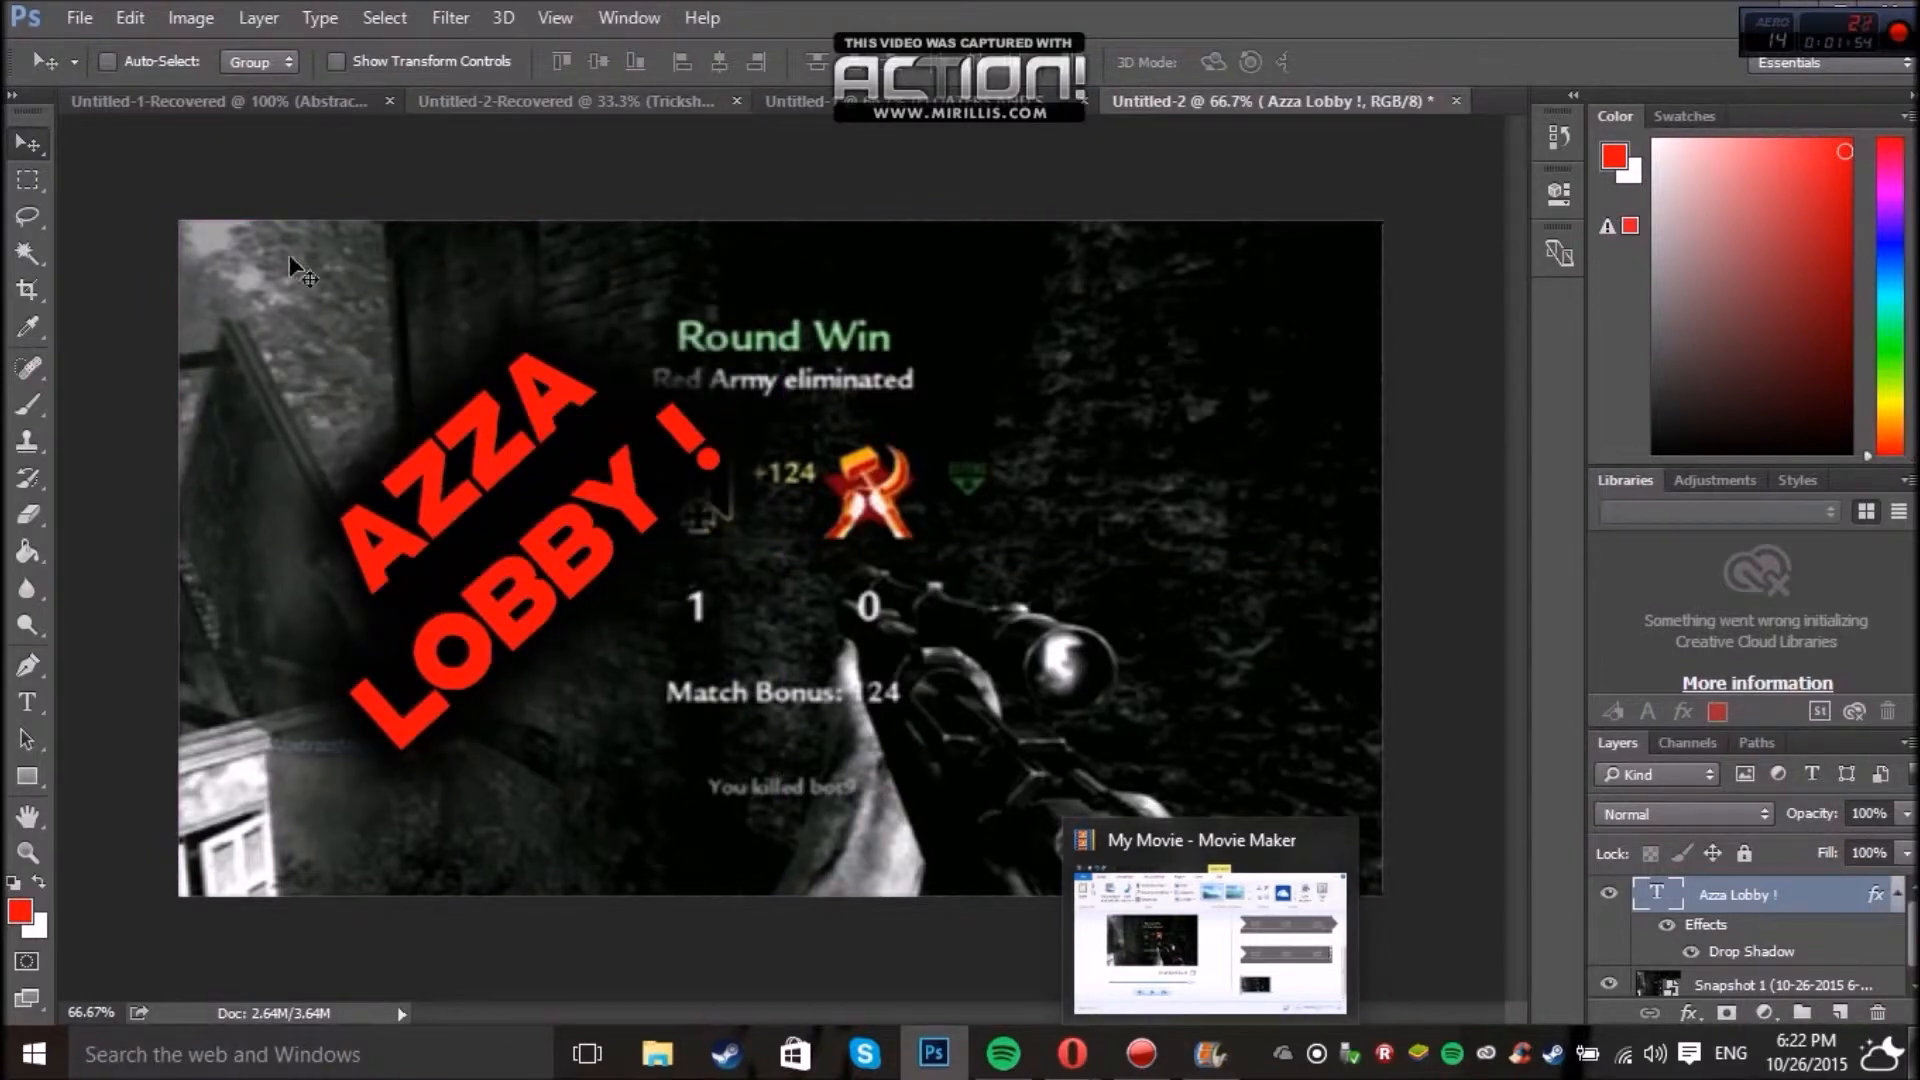
# Start a small text box near the lower middle of the snapshot and set the font size to 90 pt.
pyautogui.click(32, 704)
pyautogui.moveTo(588, 780); pyautogui.dragTo(872, 821)
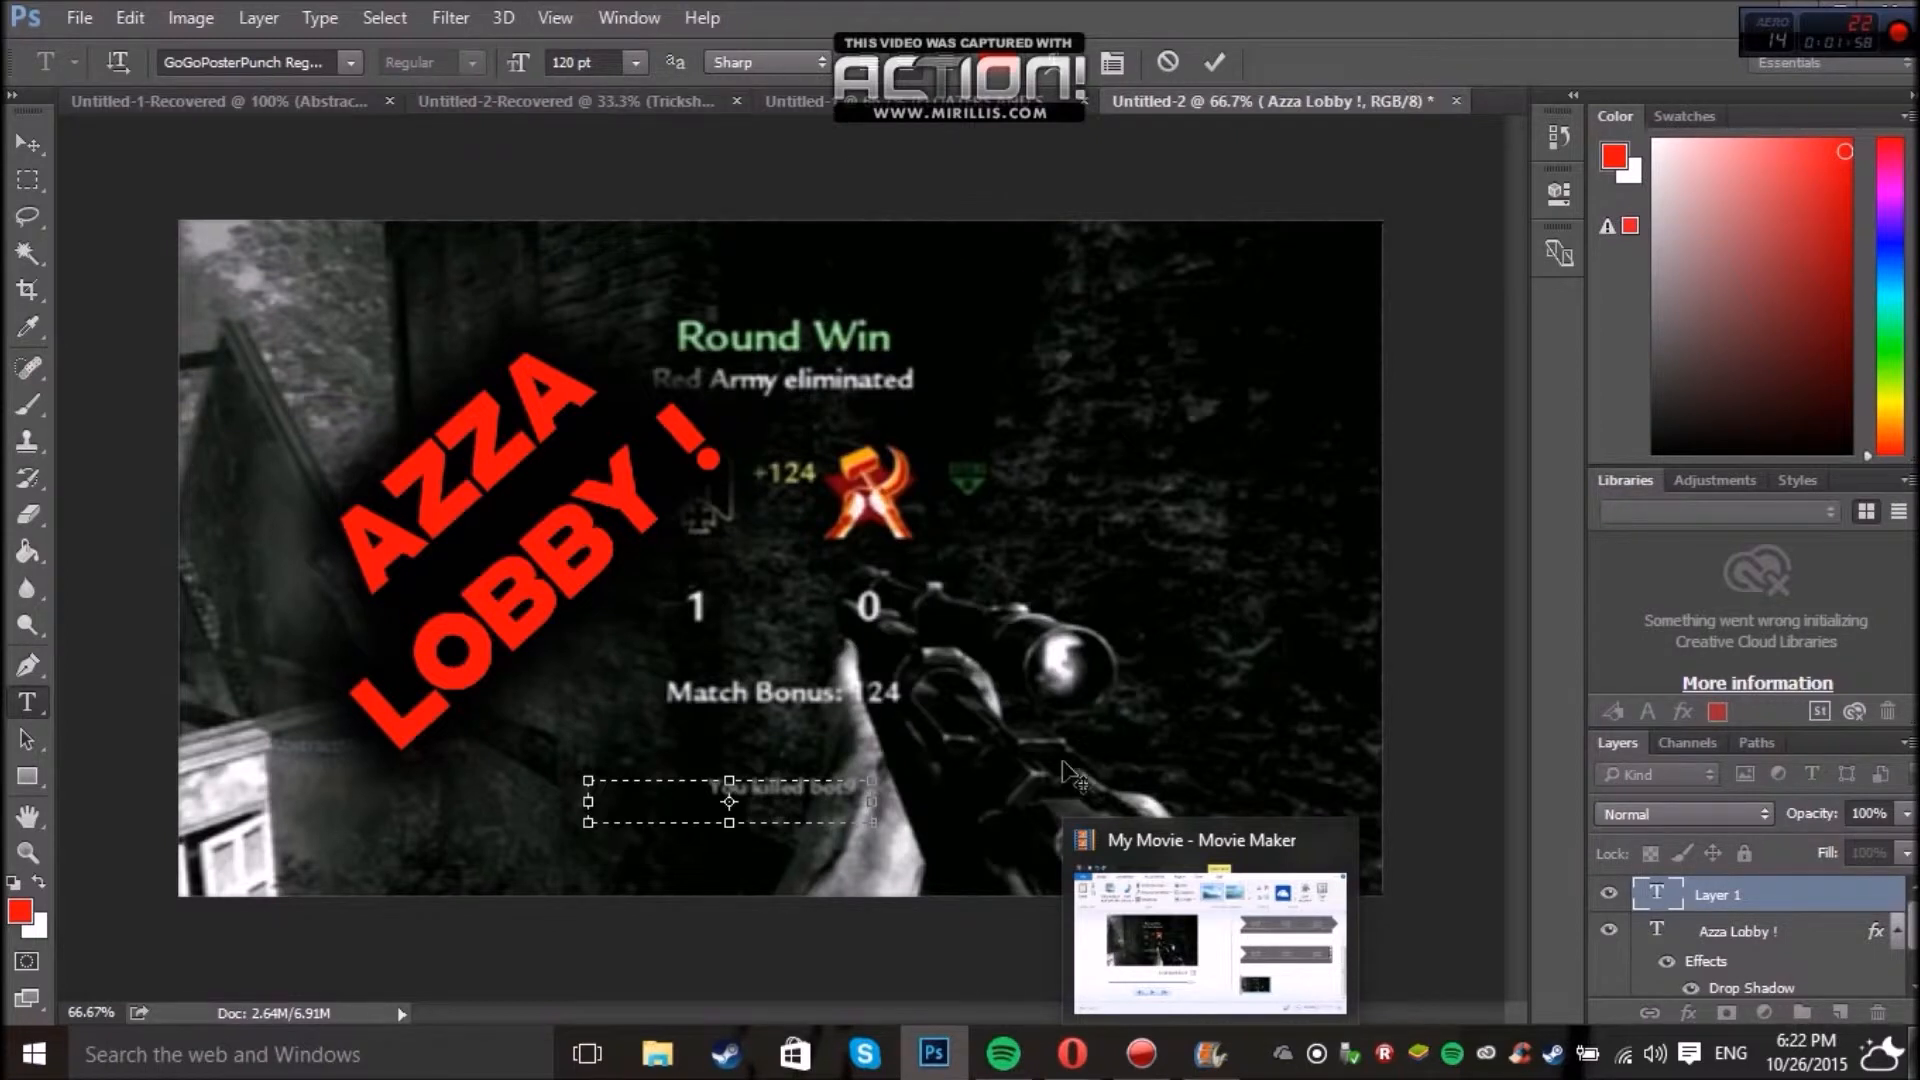
pyautogui.click(566, 62)
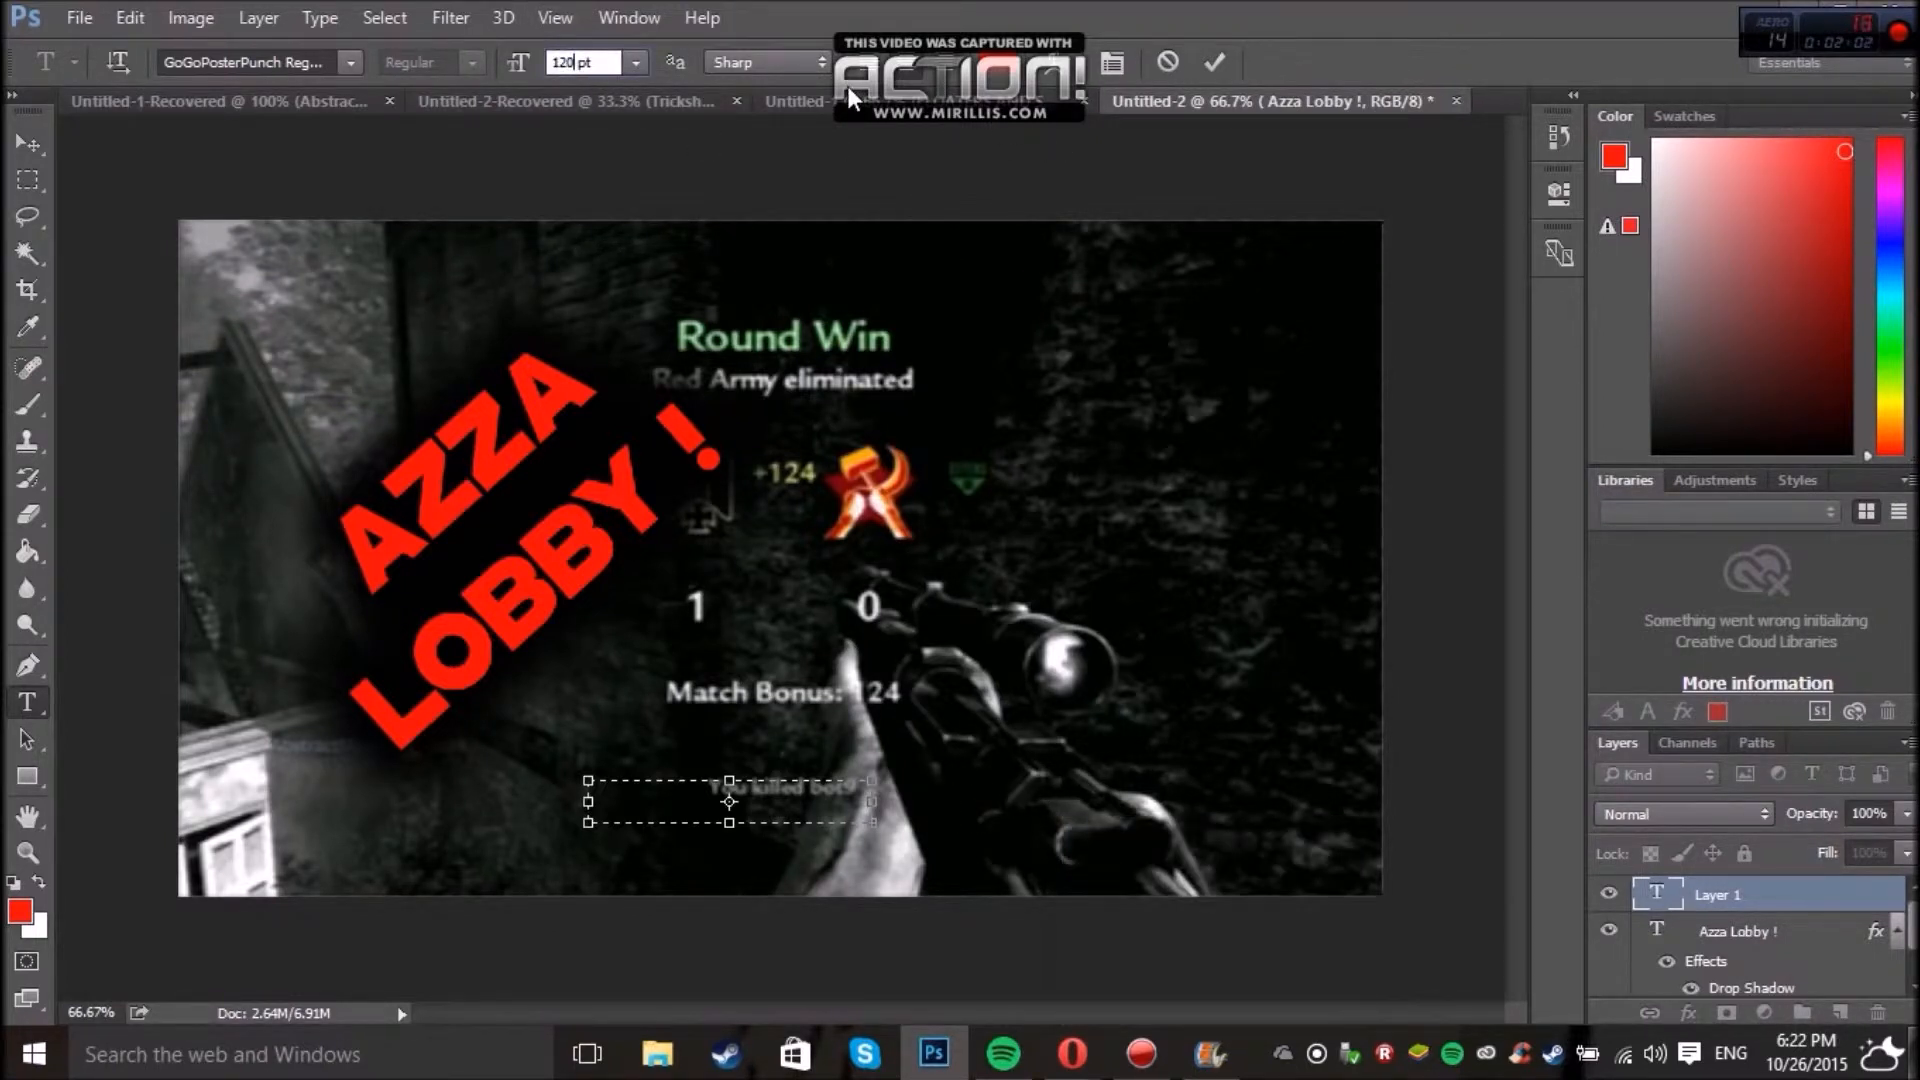
pyautogui.press('BackSpace')
pyautogui.press('BackSpace')
pyautogui.press('BackSpace')
pyautogui.write('90')
pyautogui.press('Return')
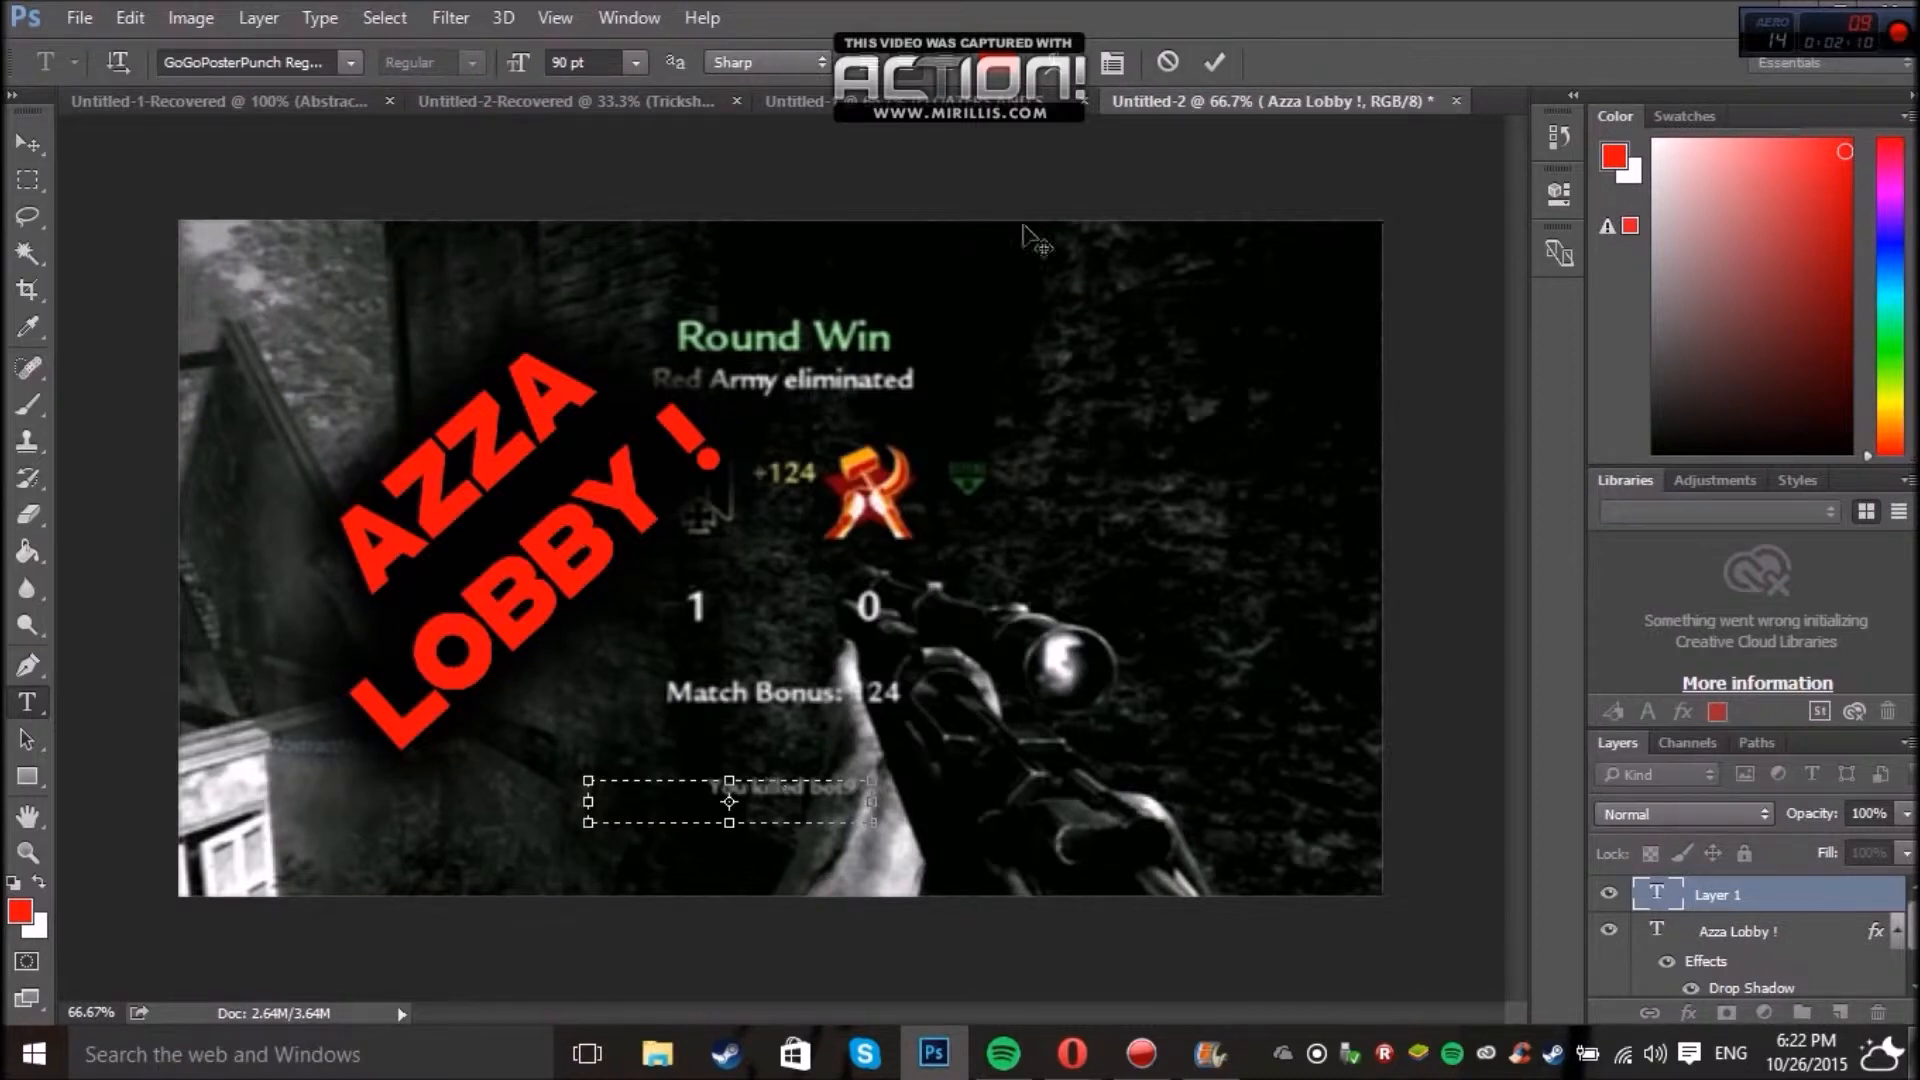
pyautogui.click(34, 137)
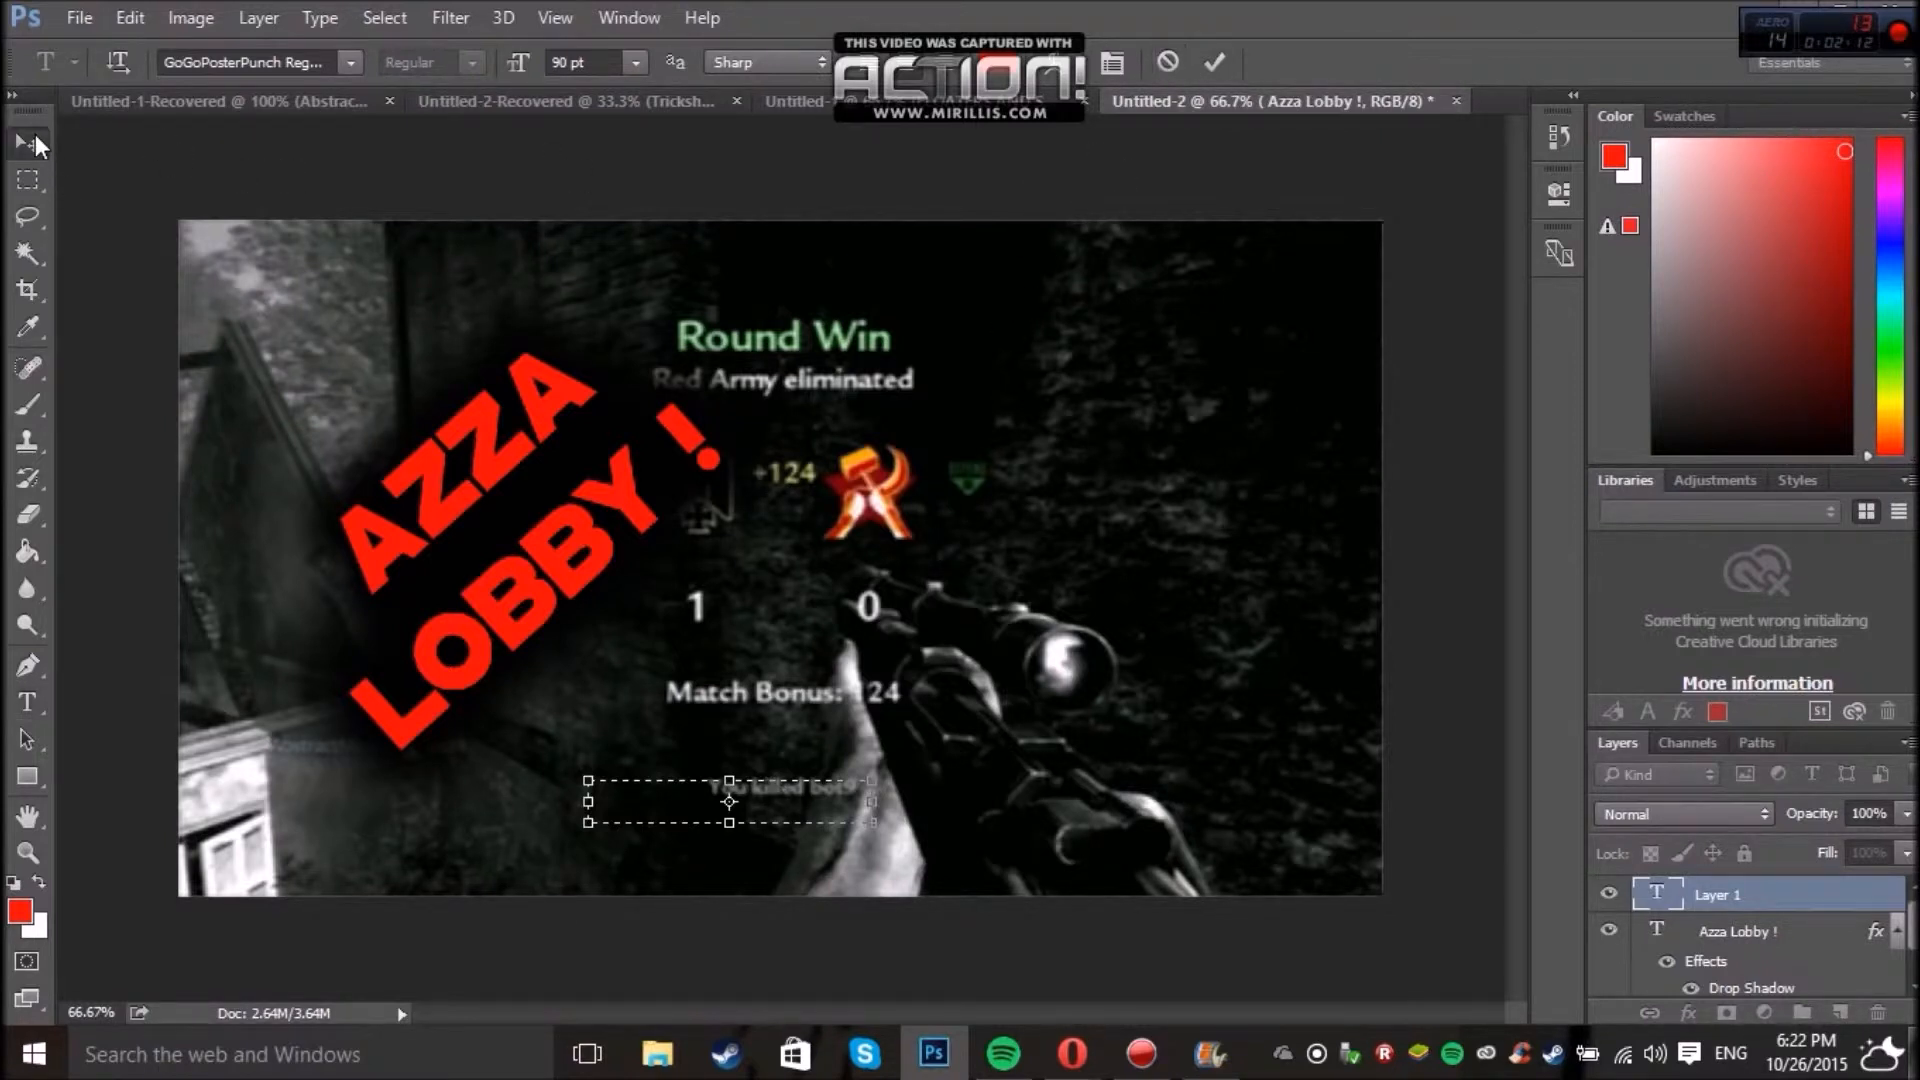
# Add the text "BY ABSTRACT" in a new text box over the right half of the snapshot, widened to fit one line.
pyautogui.click(30, 700)
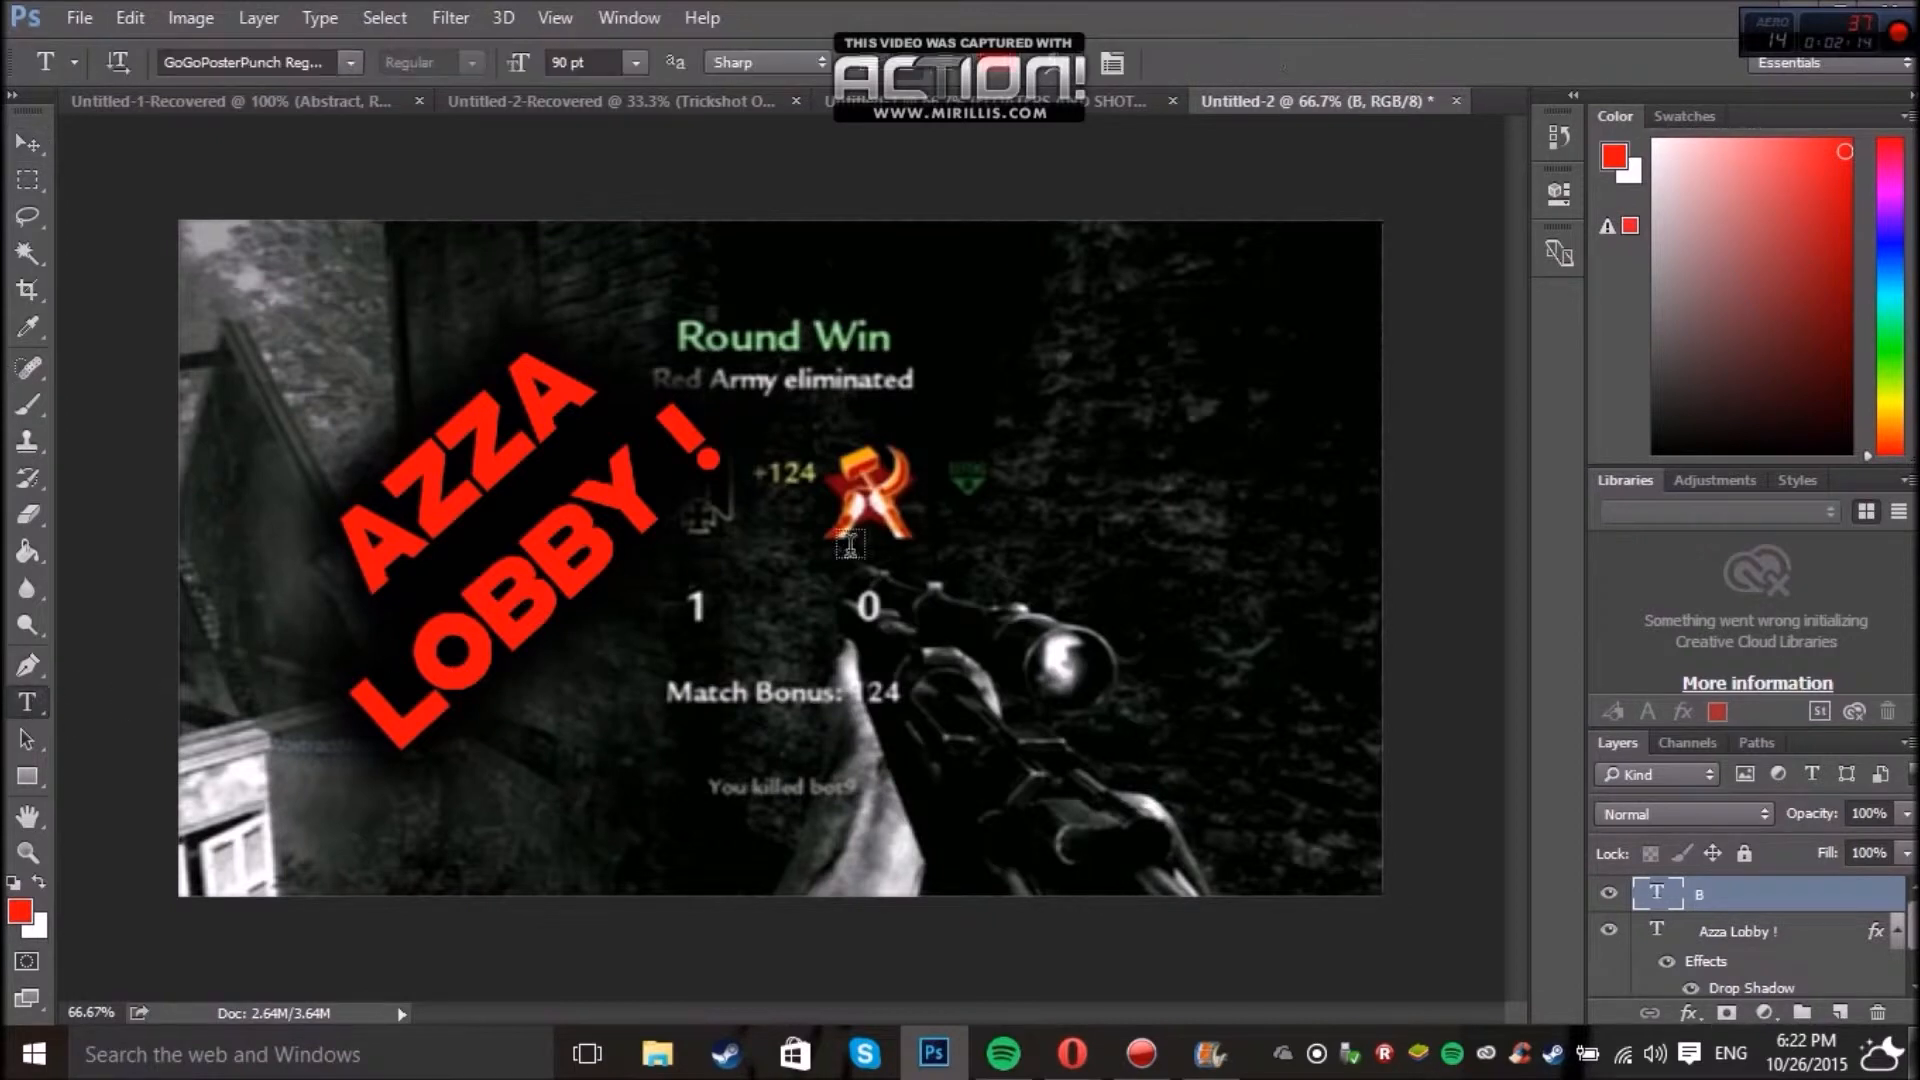
pyautogui.moveTo(857, 372); pyautogui.dragTo(1171, 604)
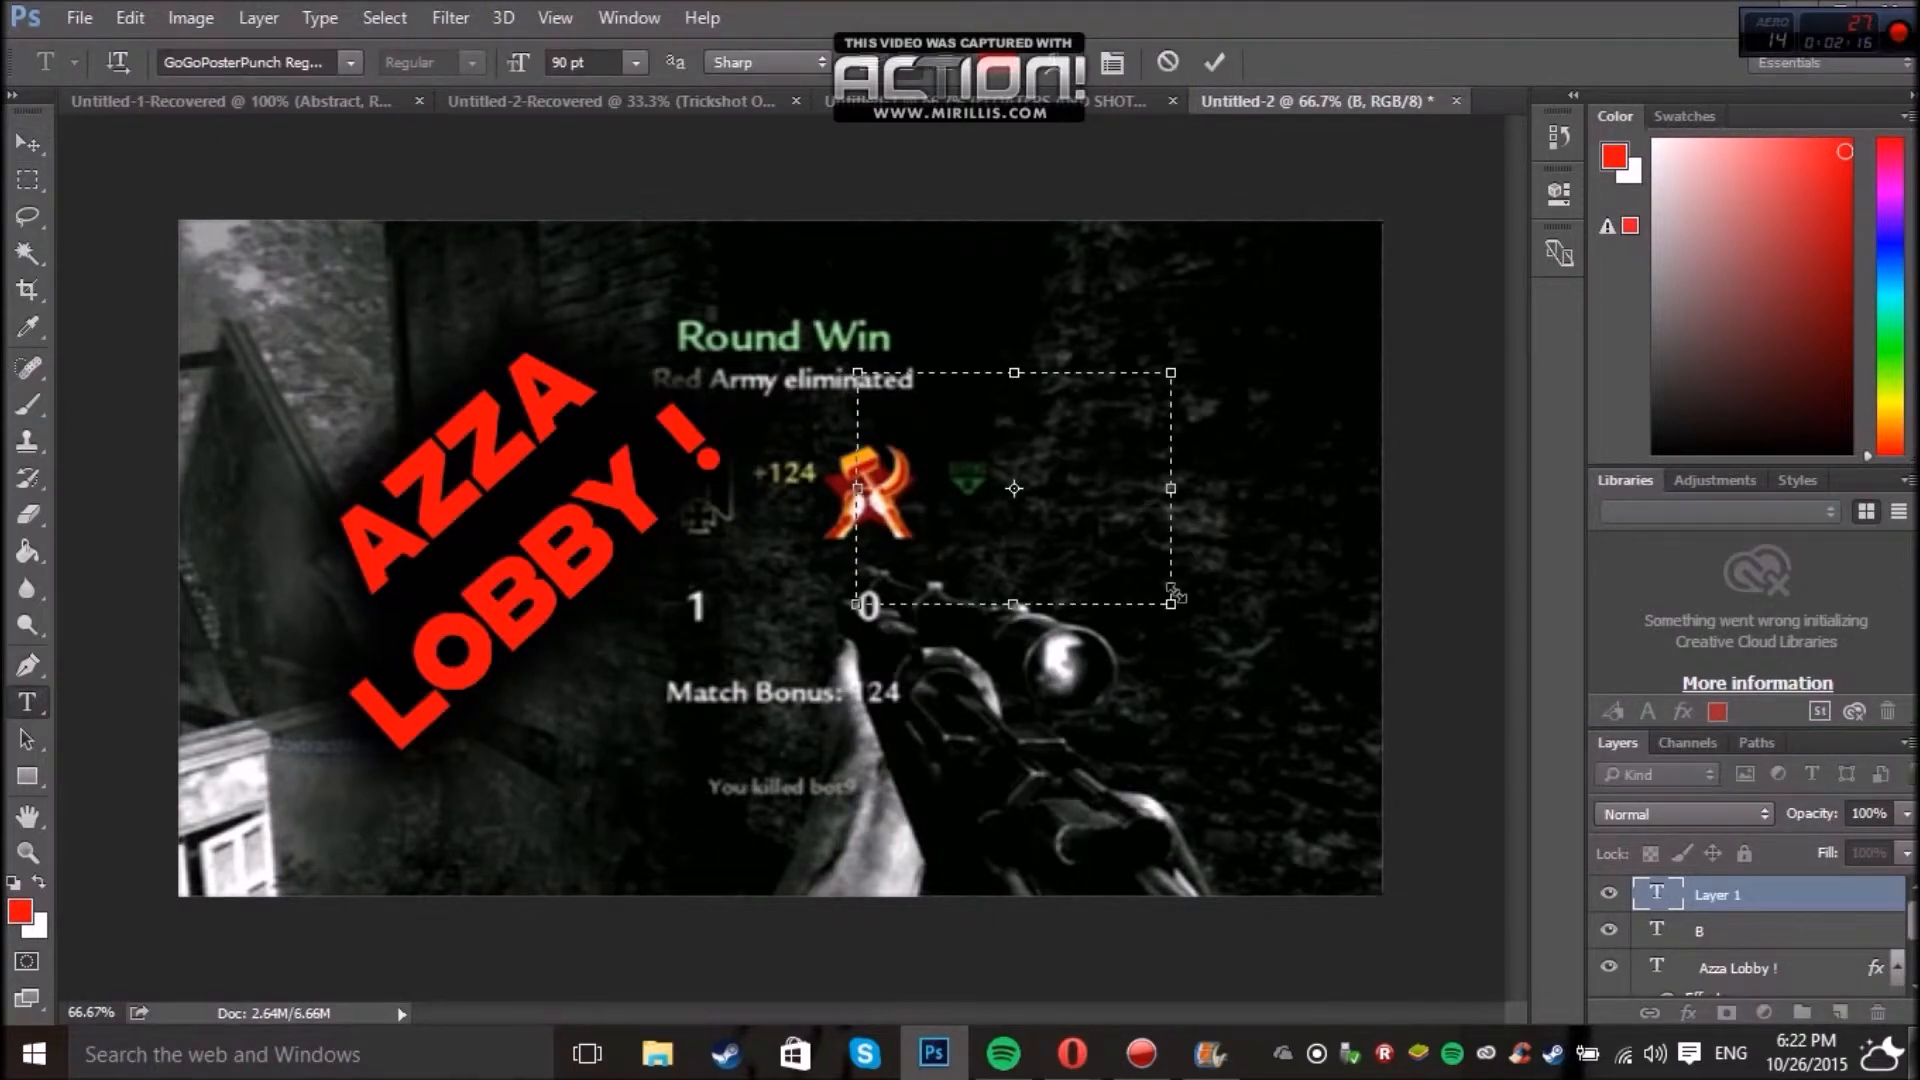
pyautogui.write('BY A')
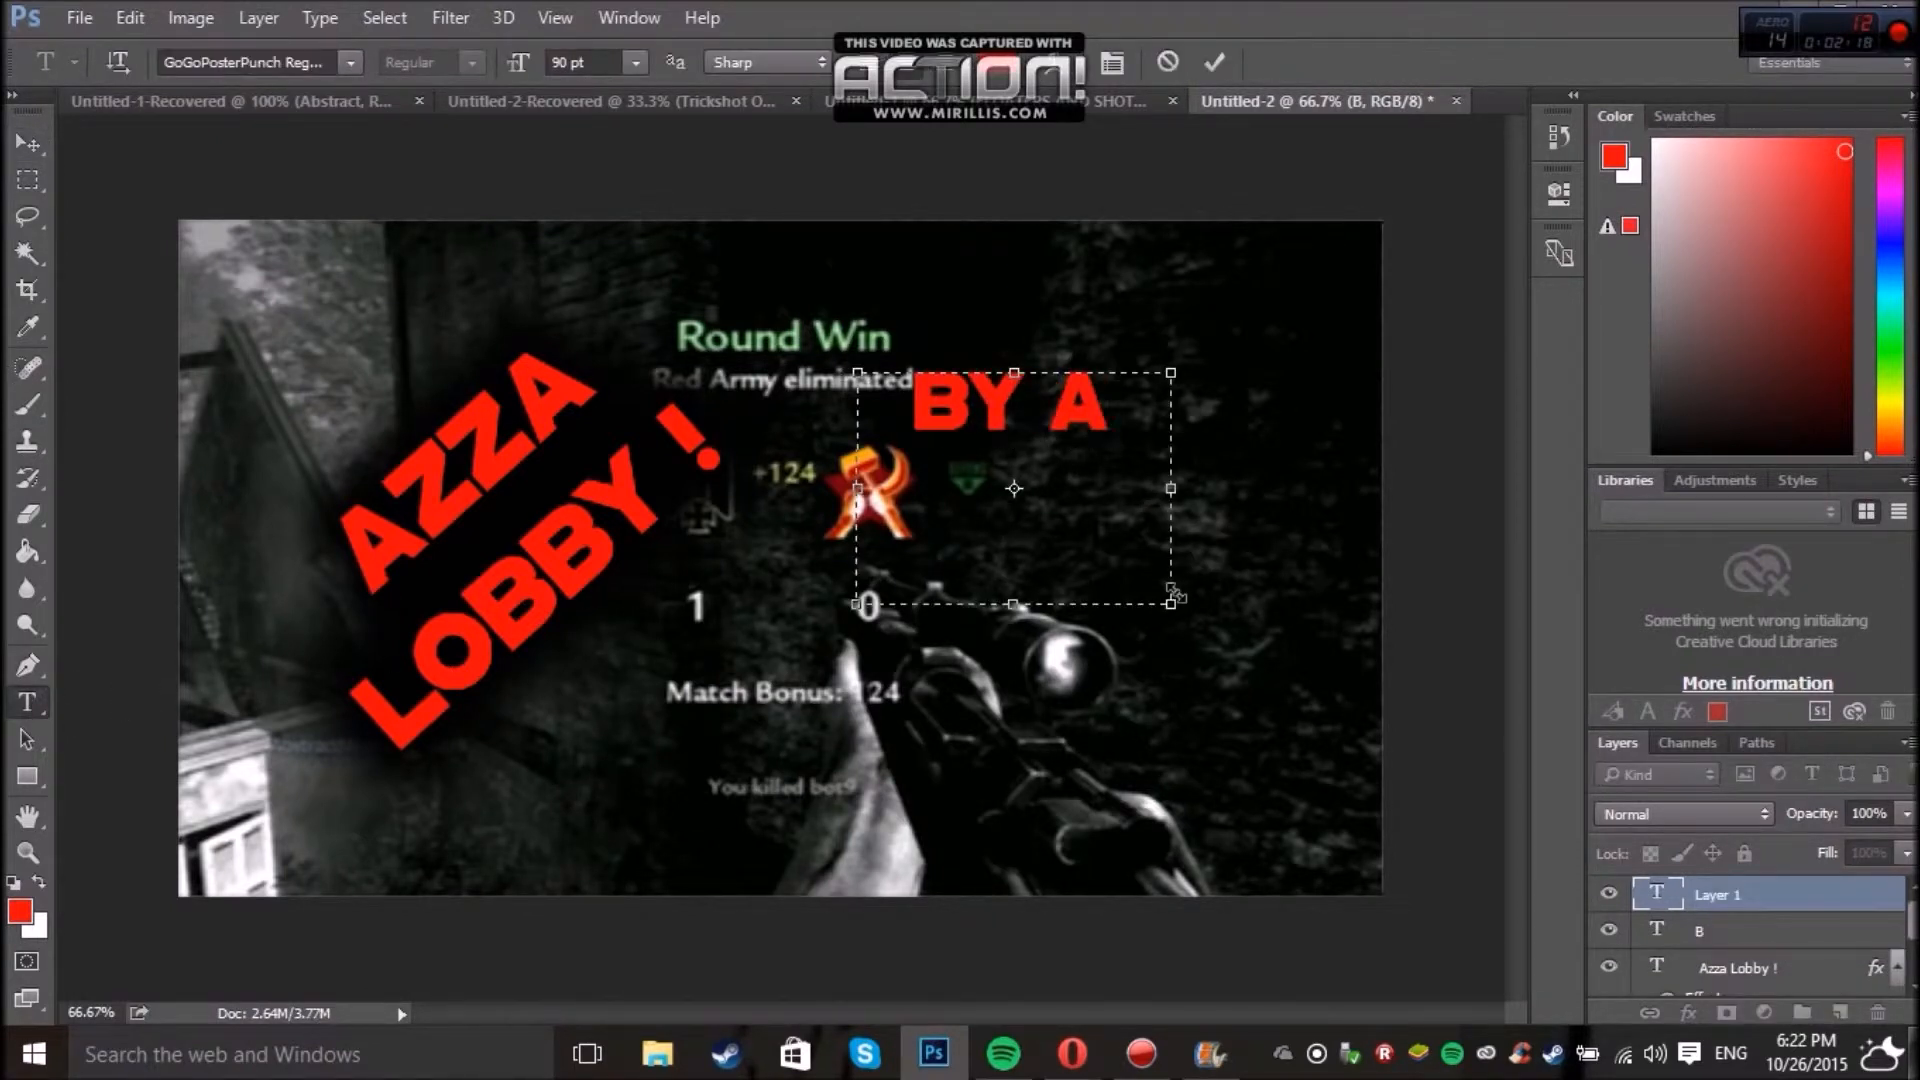
pyautogui.write('B- STRAC')
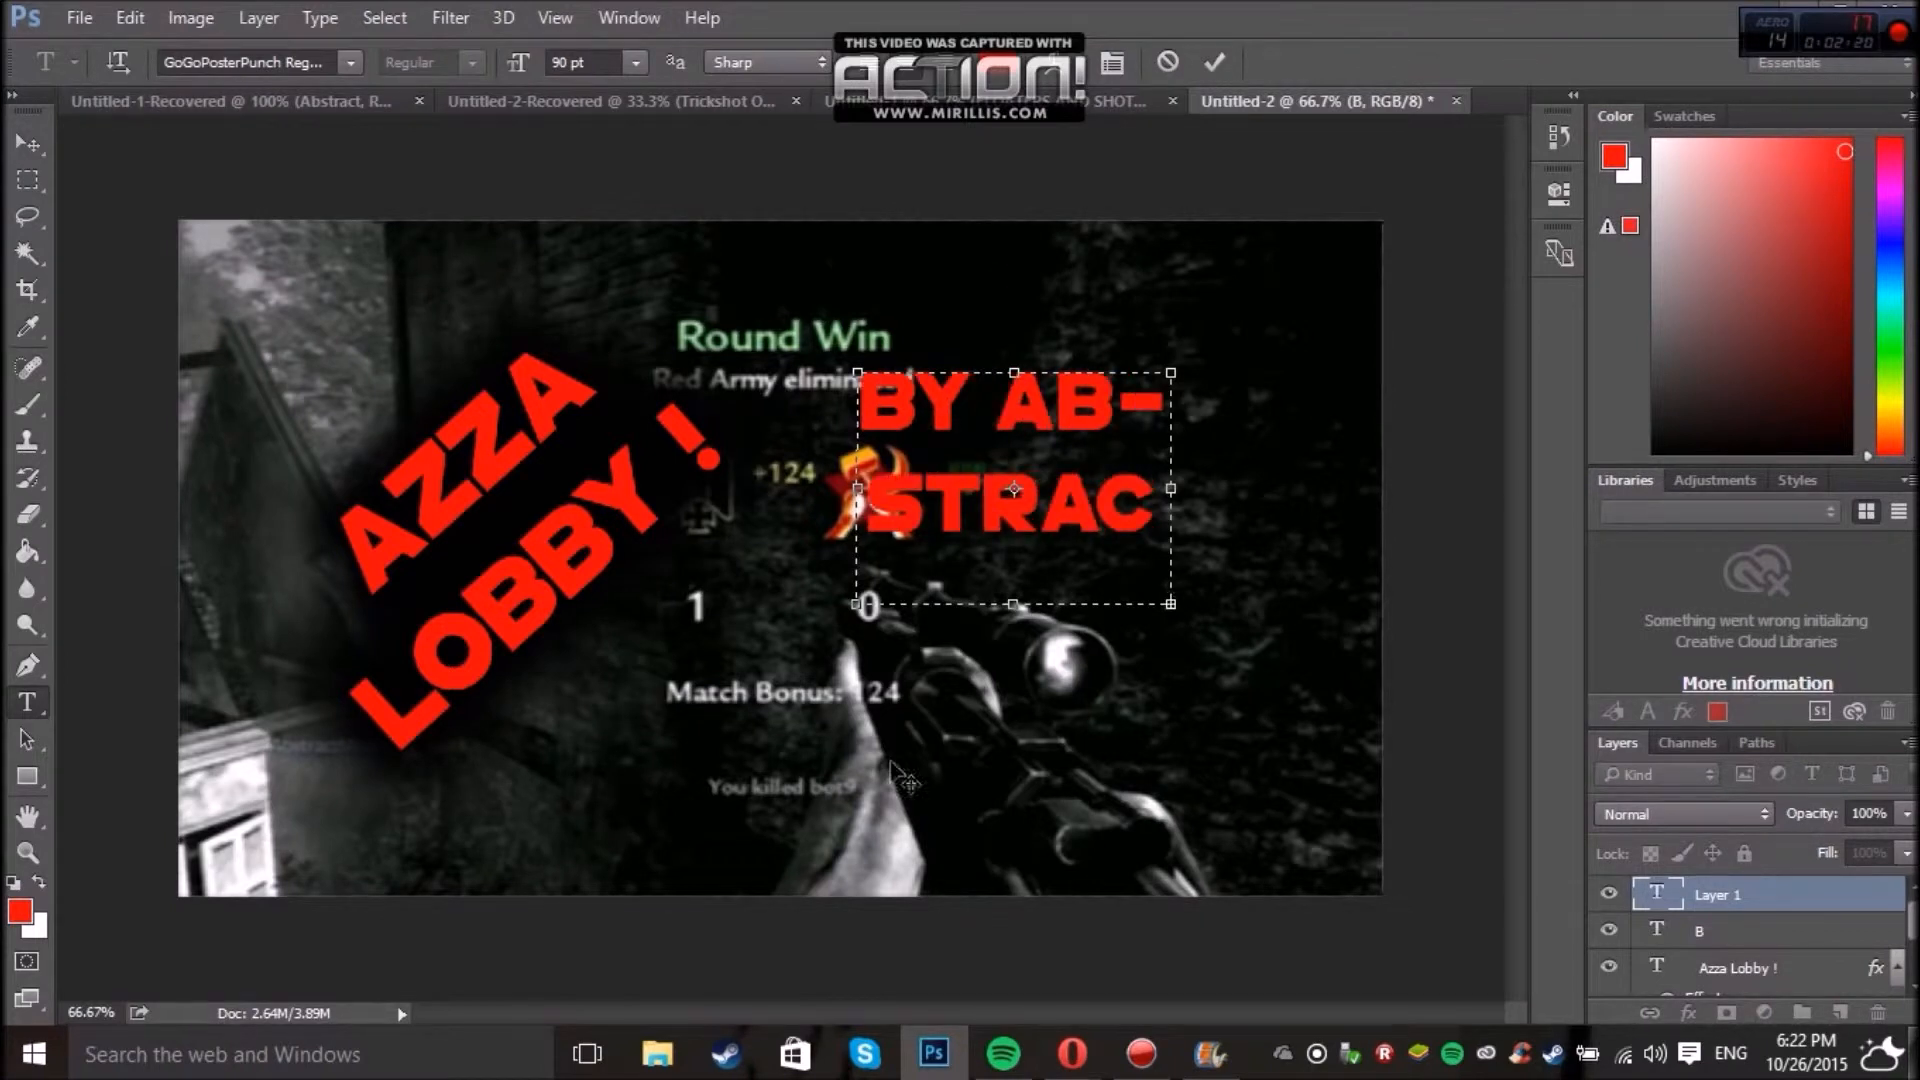
pyautogui.moveTo(1162, 497); pyautogui.dragTo(1382, 482)
pyautogui.write('T')
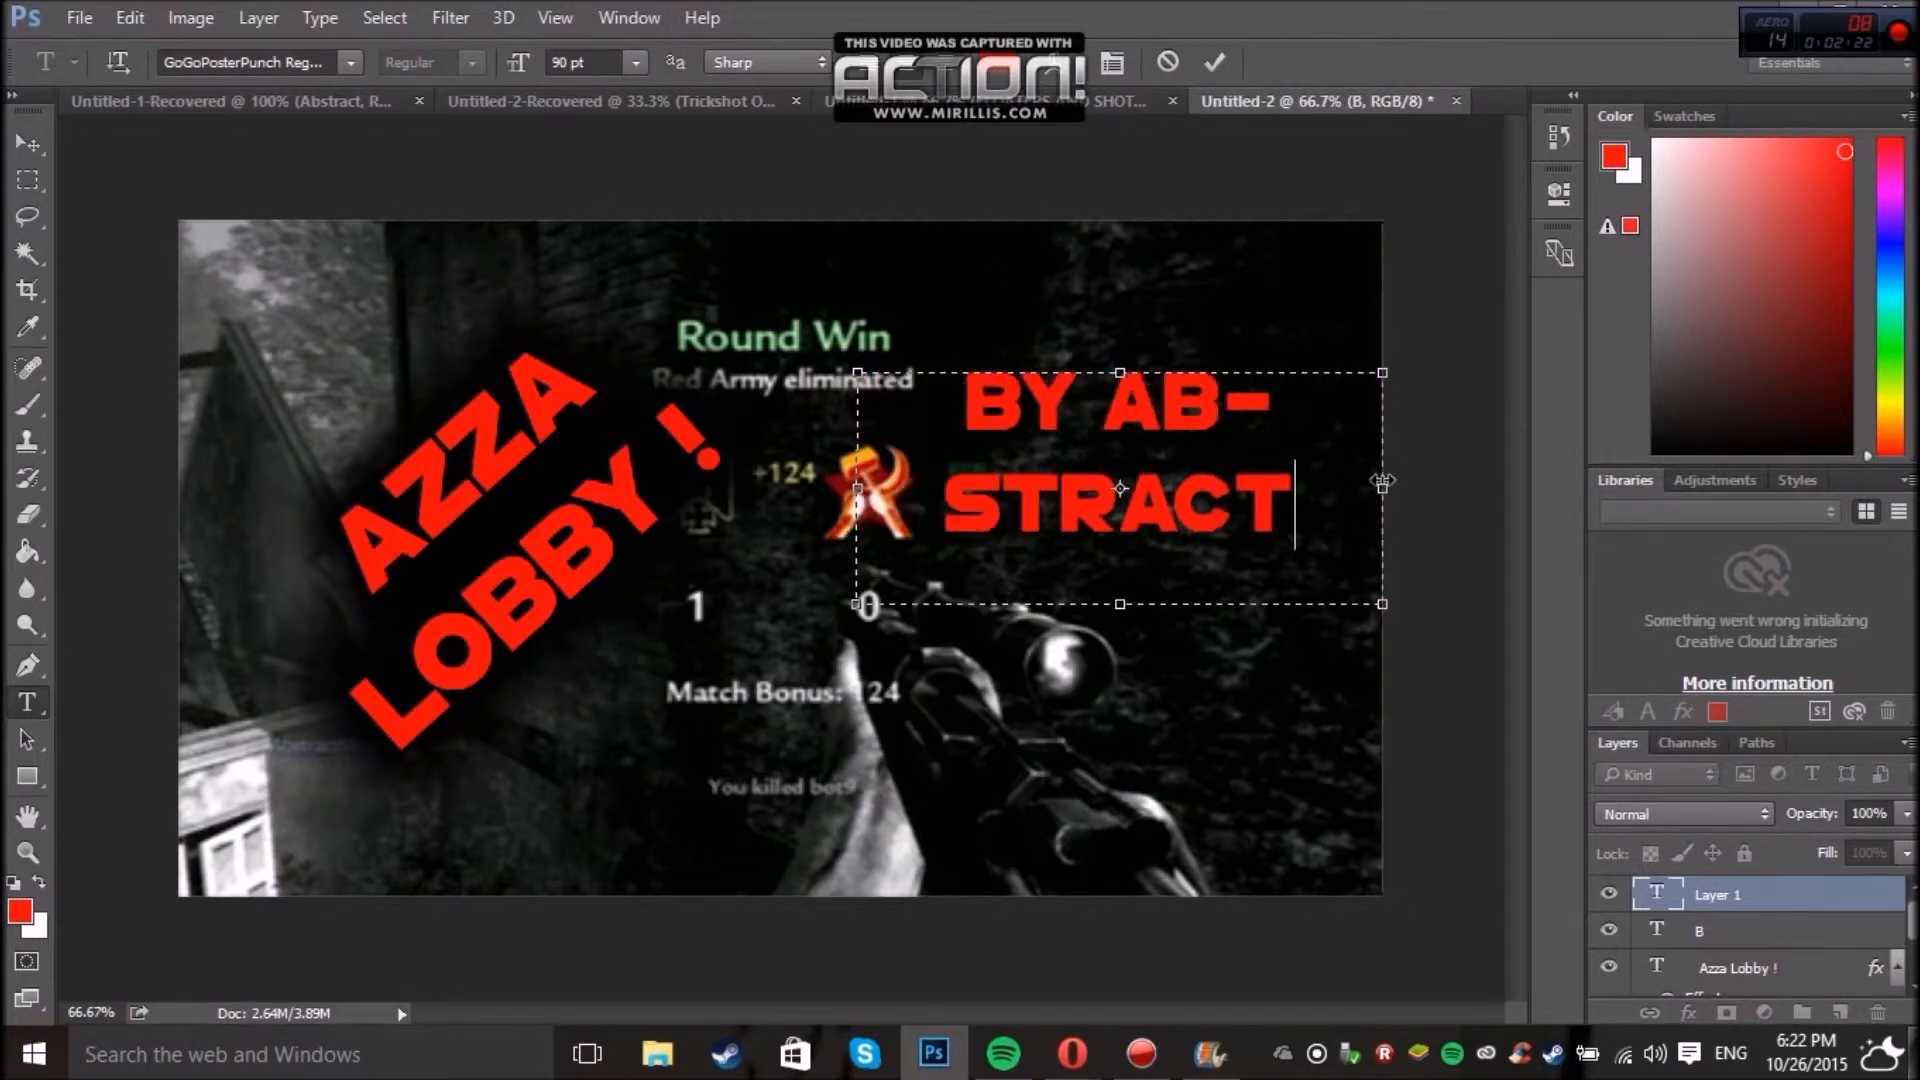
pyautogui.moveTo(857, 472); pyautogui.dragTo(677, 488)
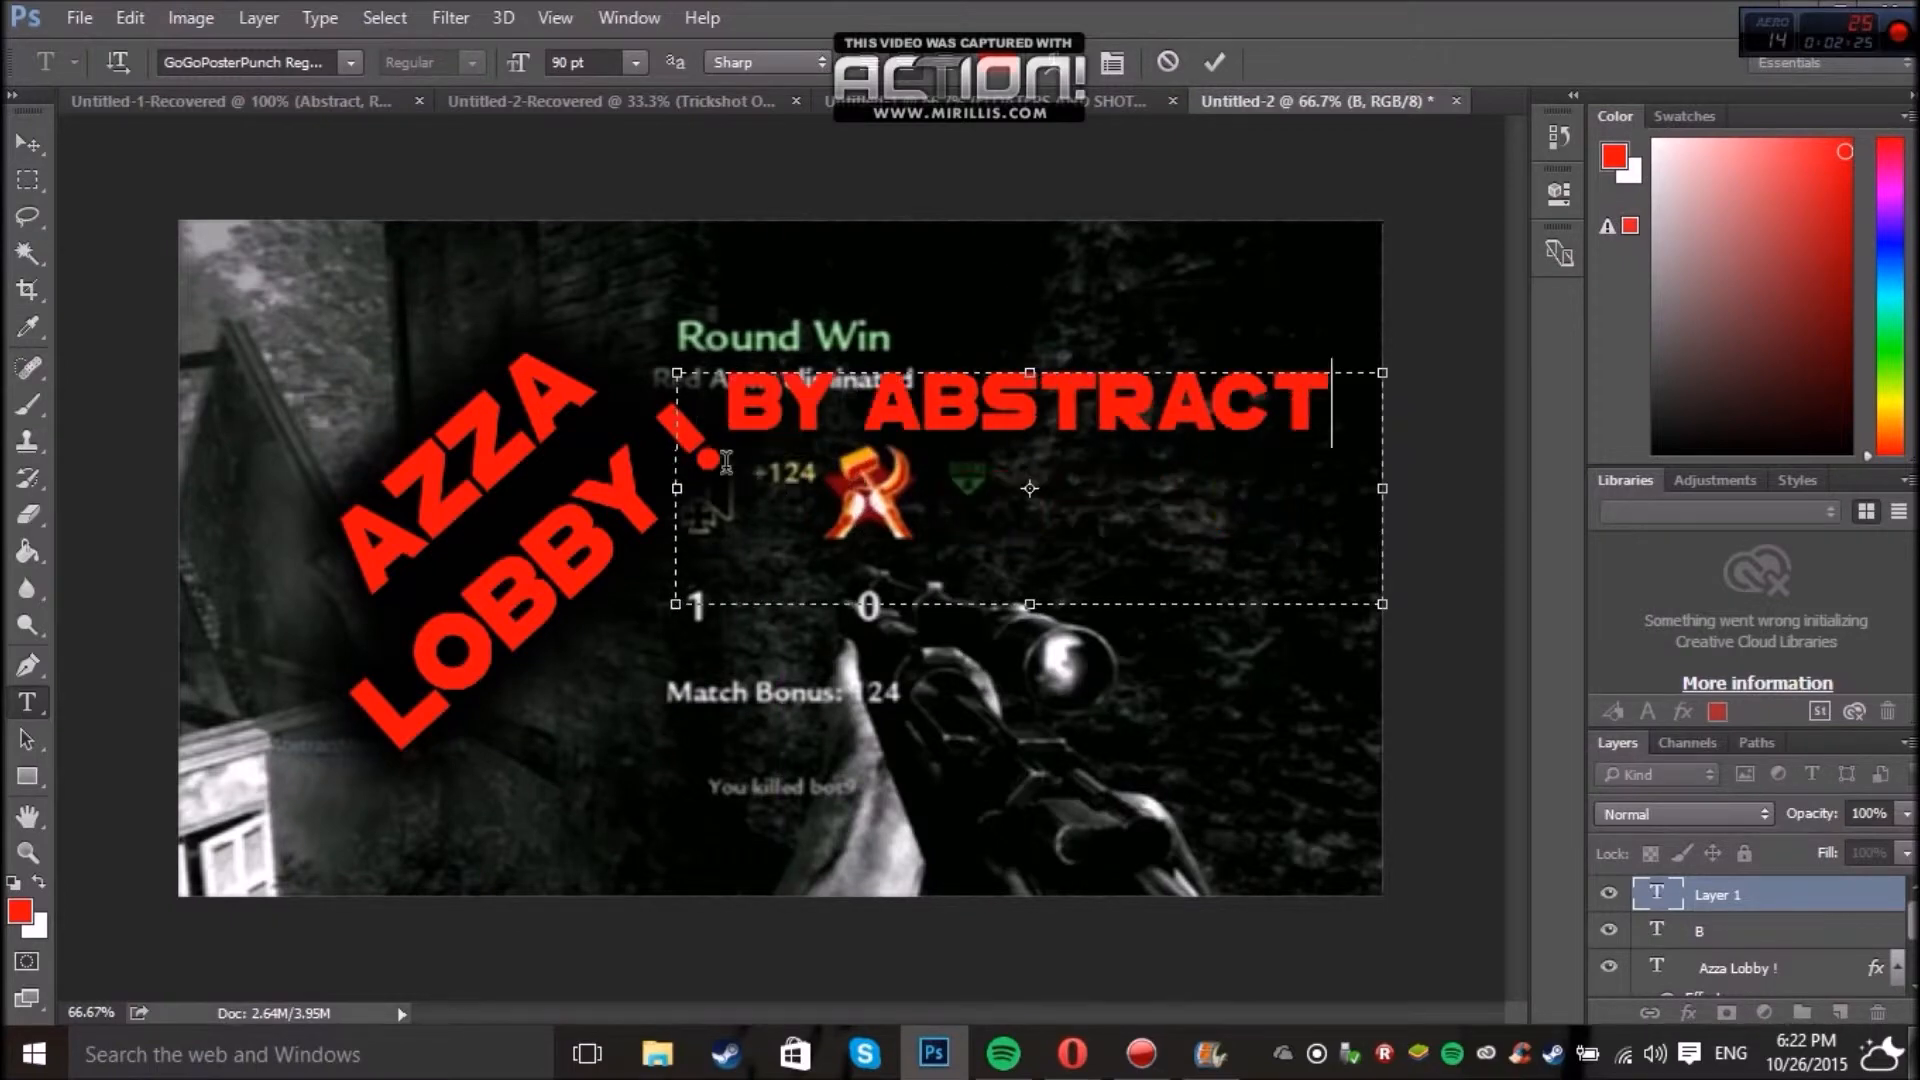
# Apply a Drop Shadow to the "BY ABSTRACT" text layer, keeping the effect's current settings.
pyautogui.click(1772, 900)
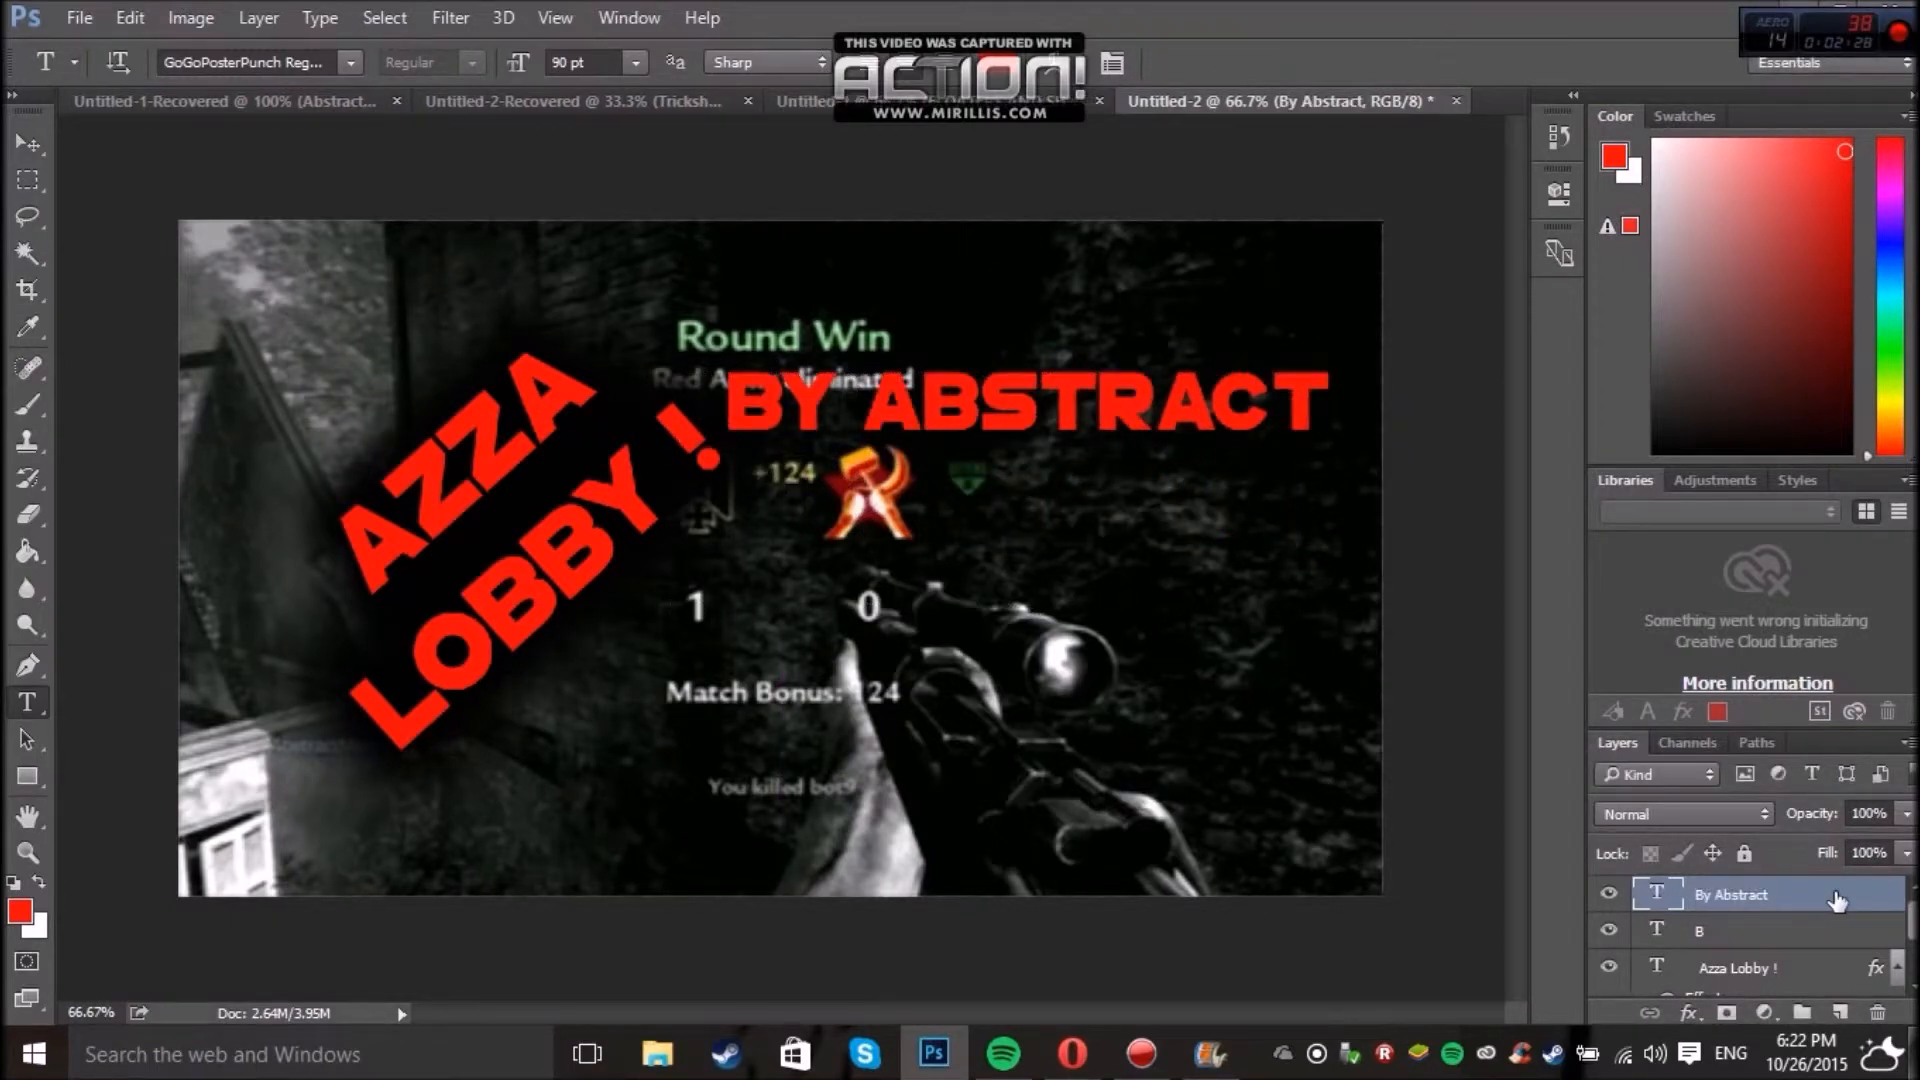
pyautogui.doubleClick(1838, 899)
pyautogui.moveTo(1275, 262); pyautogui.dragTo(1317, 278)
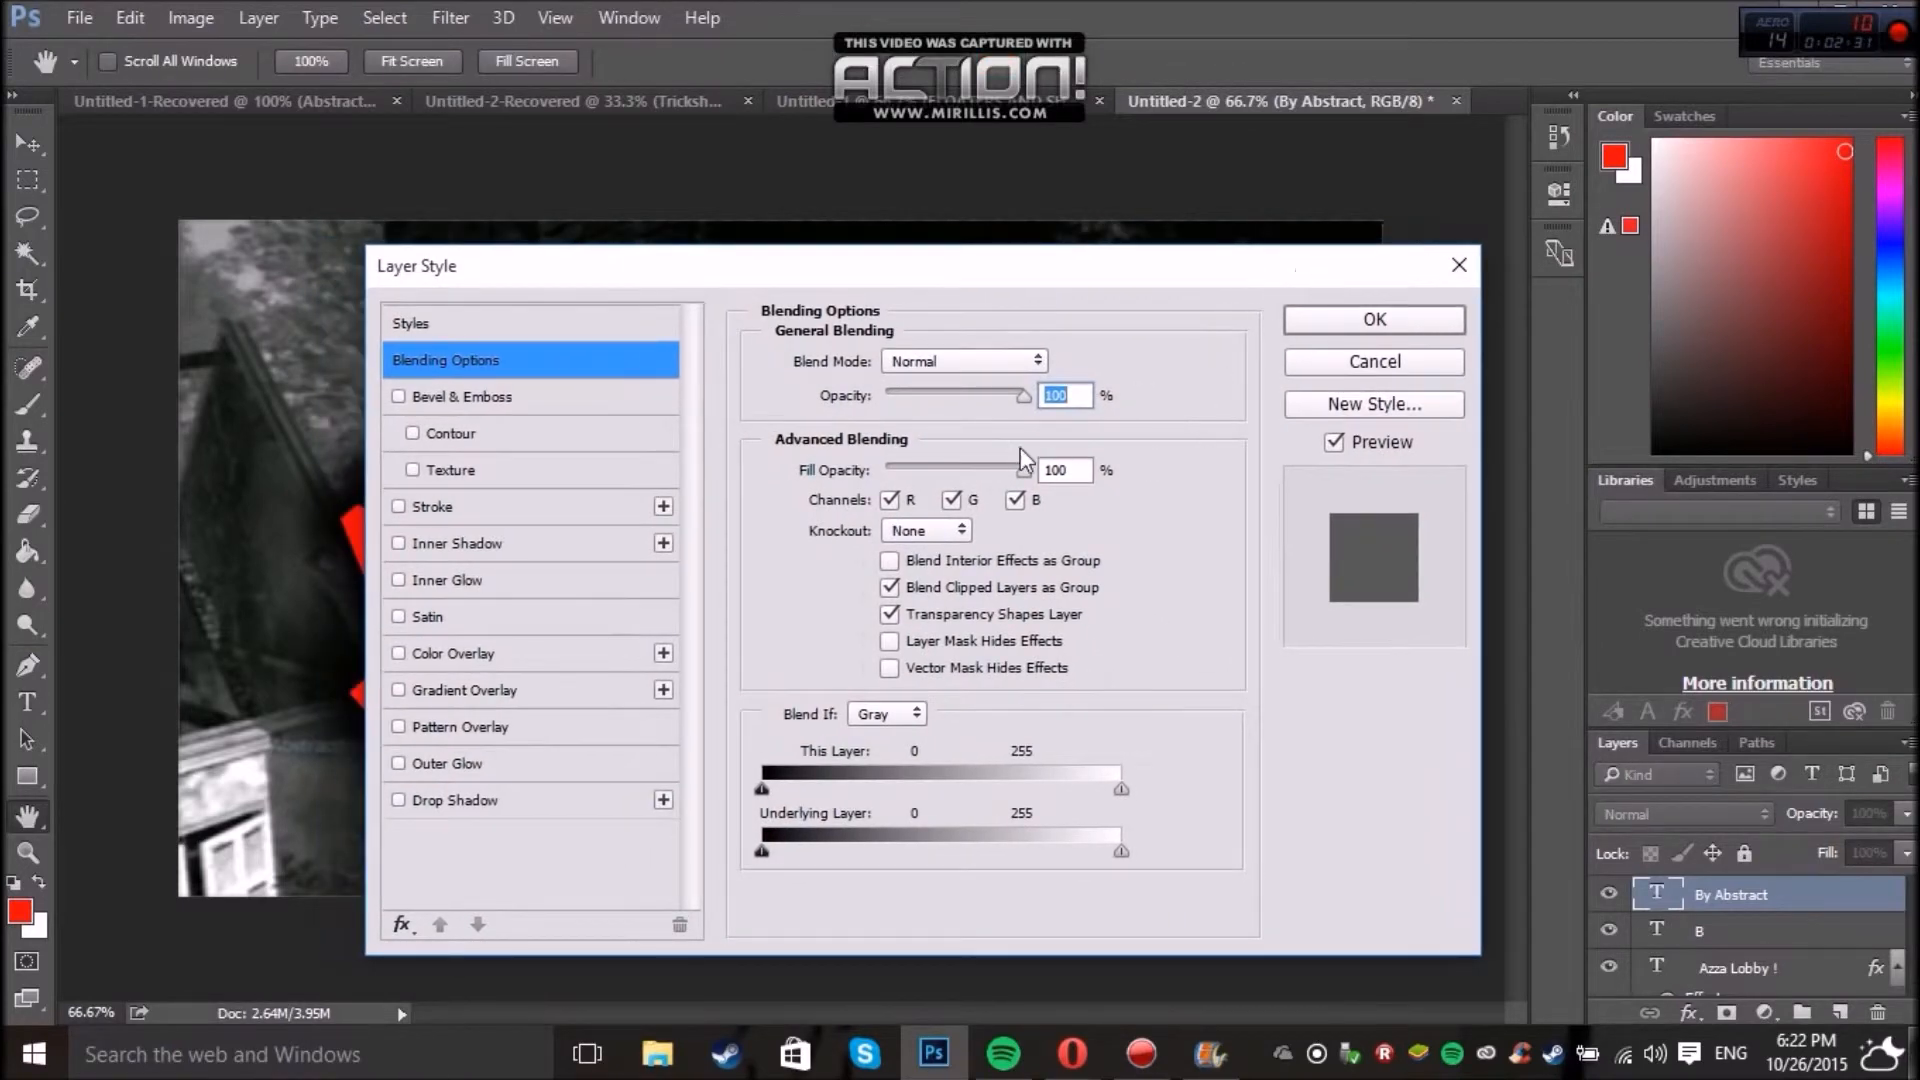
pyautogui.click(532, 787)
pyautogui.click(1406, 318)
# Rotate the "BY ABSTRACT" text into a rising diagonal and place it directly beneath the "AZZA LOBBY !" title.
pyautogui.click(1130, 380)
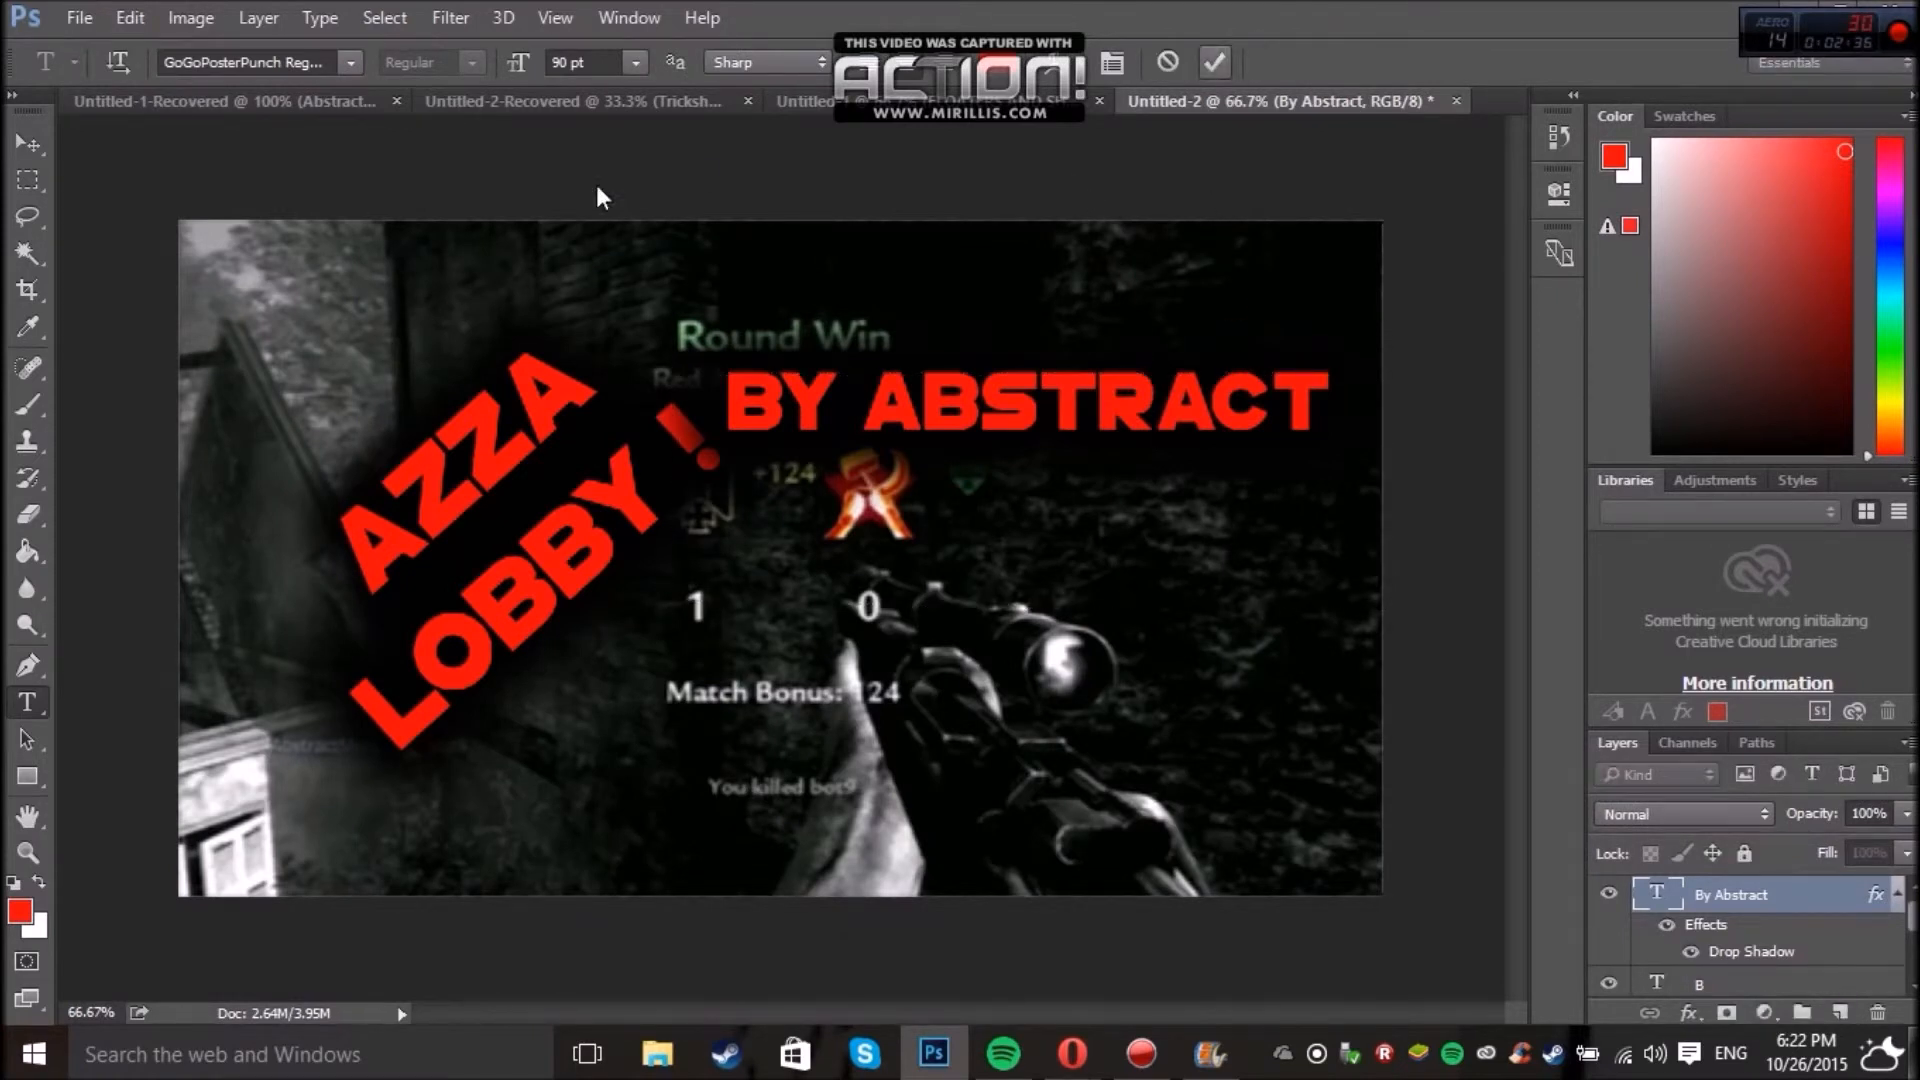
pyautogui.moveTo(1198, 341); pyautogui.dragTo(714, 484)
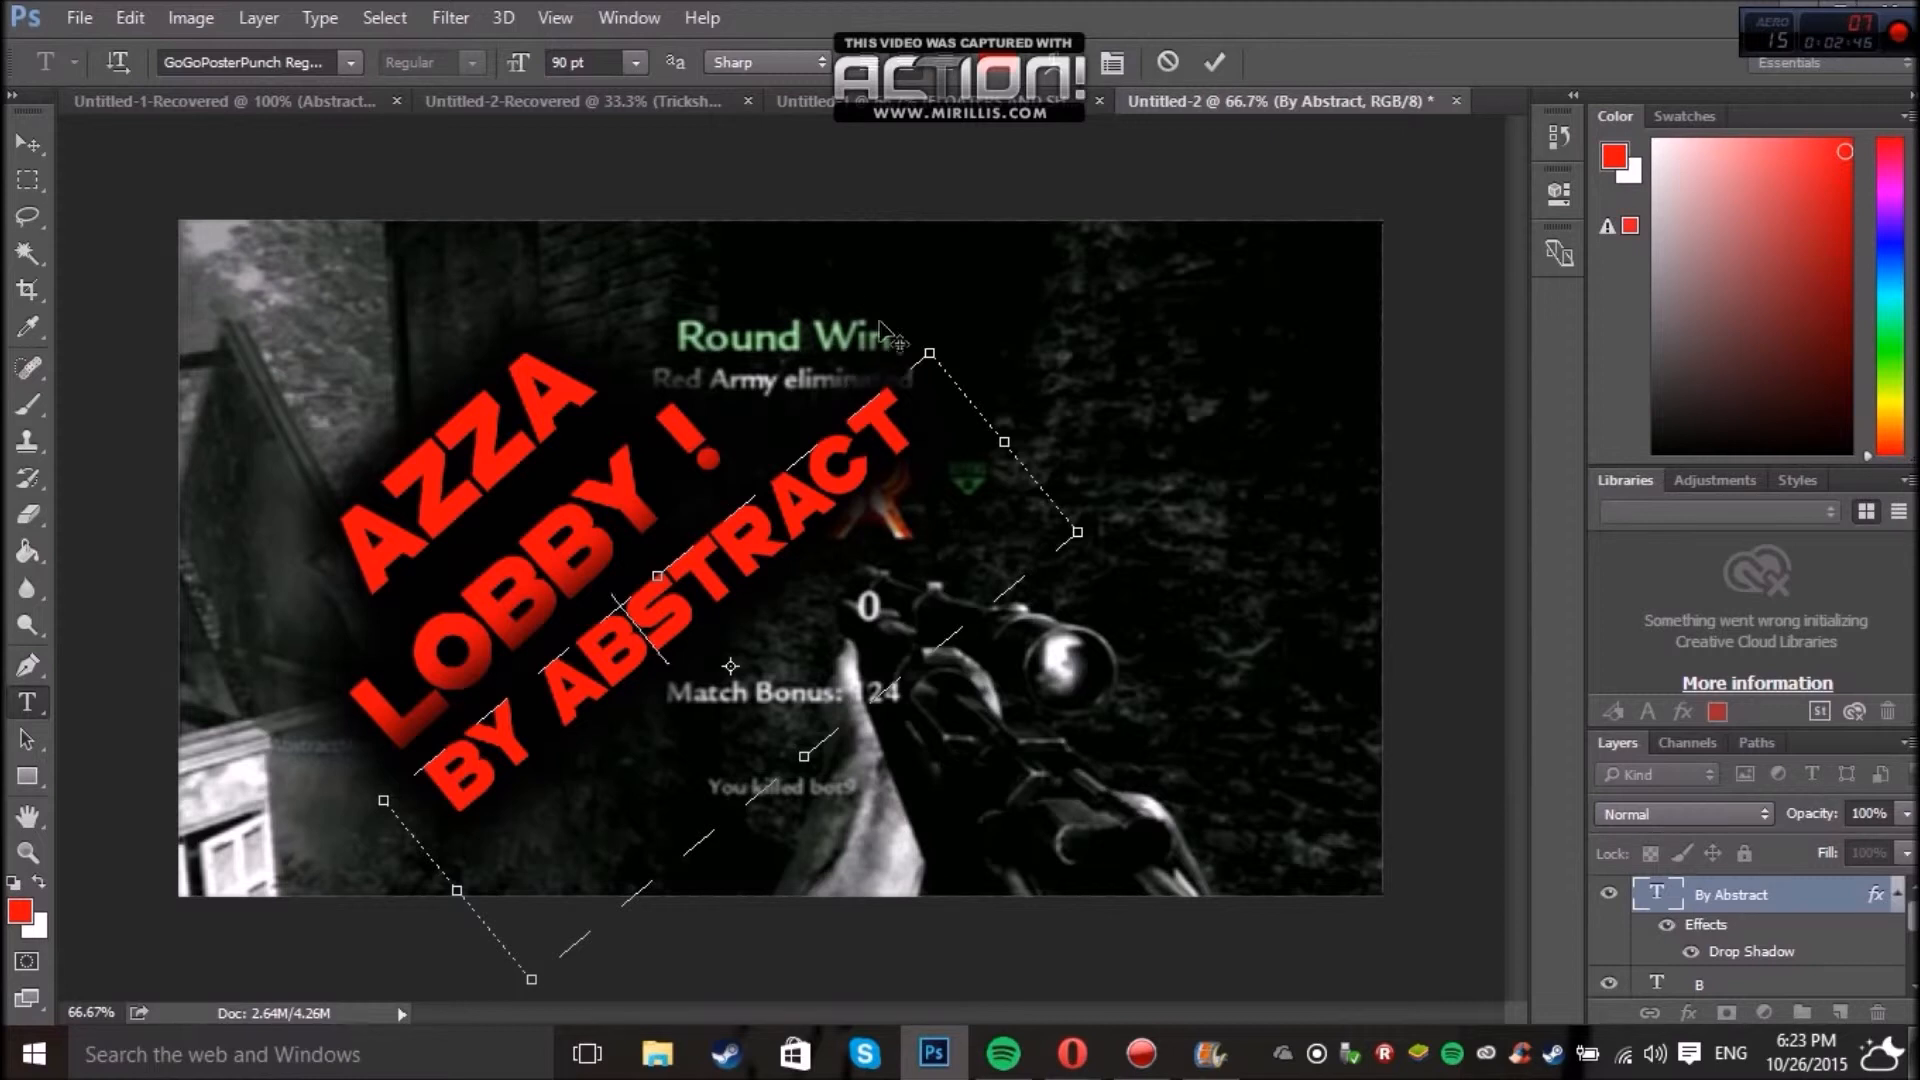
pyautogui.moveTo(893, 335); pyautogui.dragTo(857, 397)
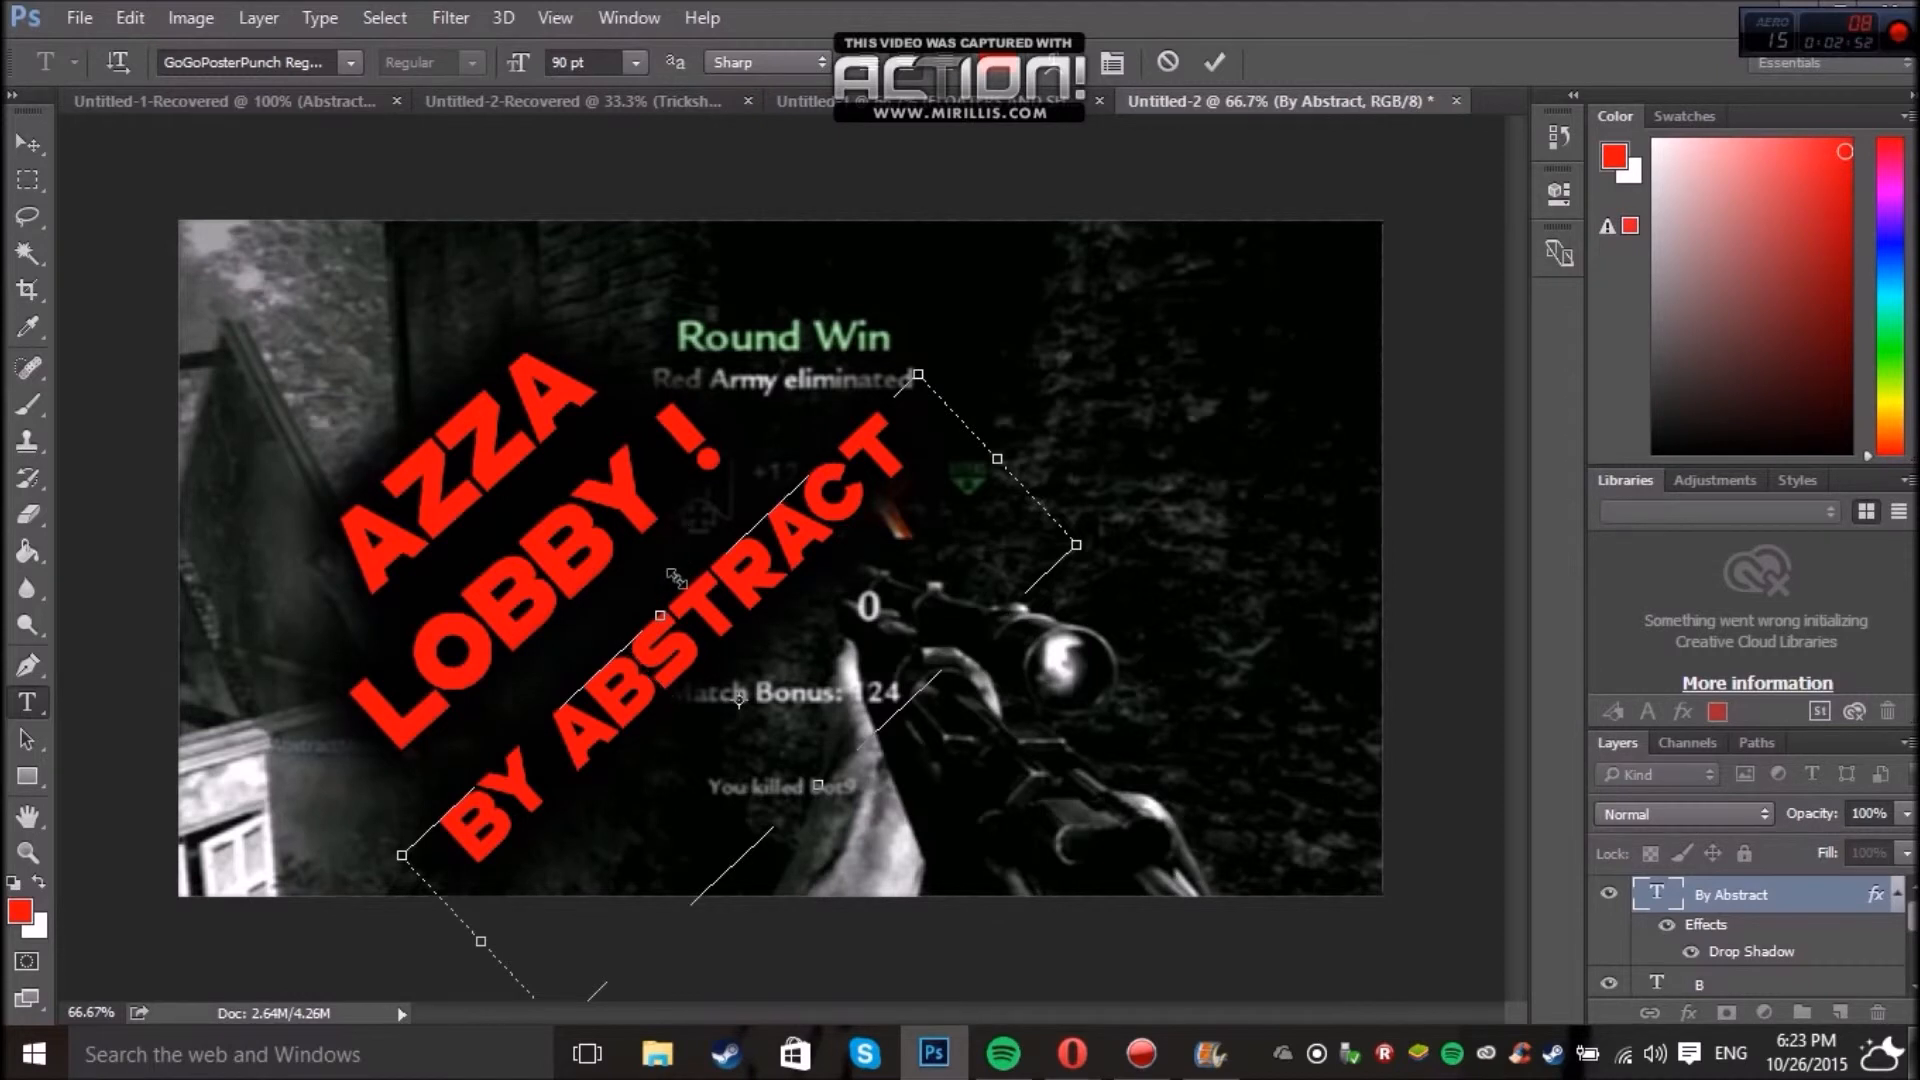
pyautogui.moveTo(670, 545); pyautogui.dragTo(631, 493)
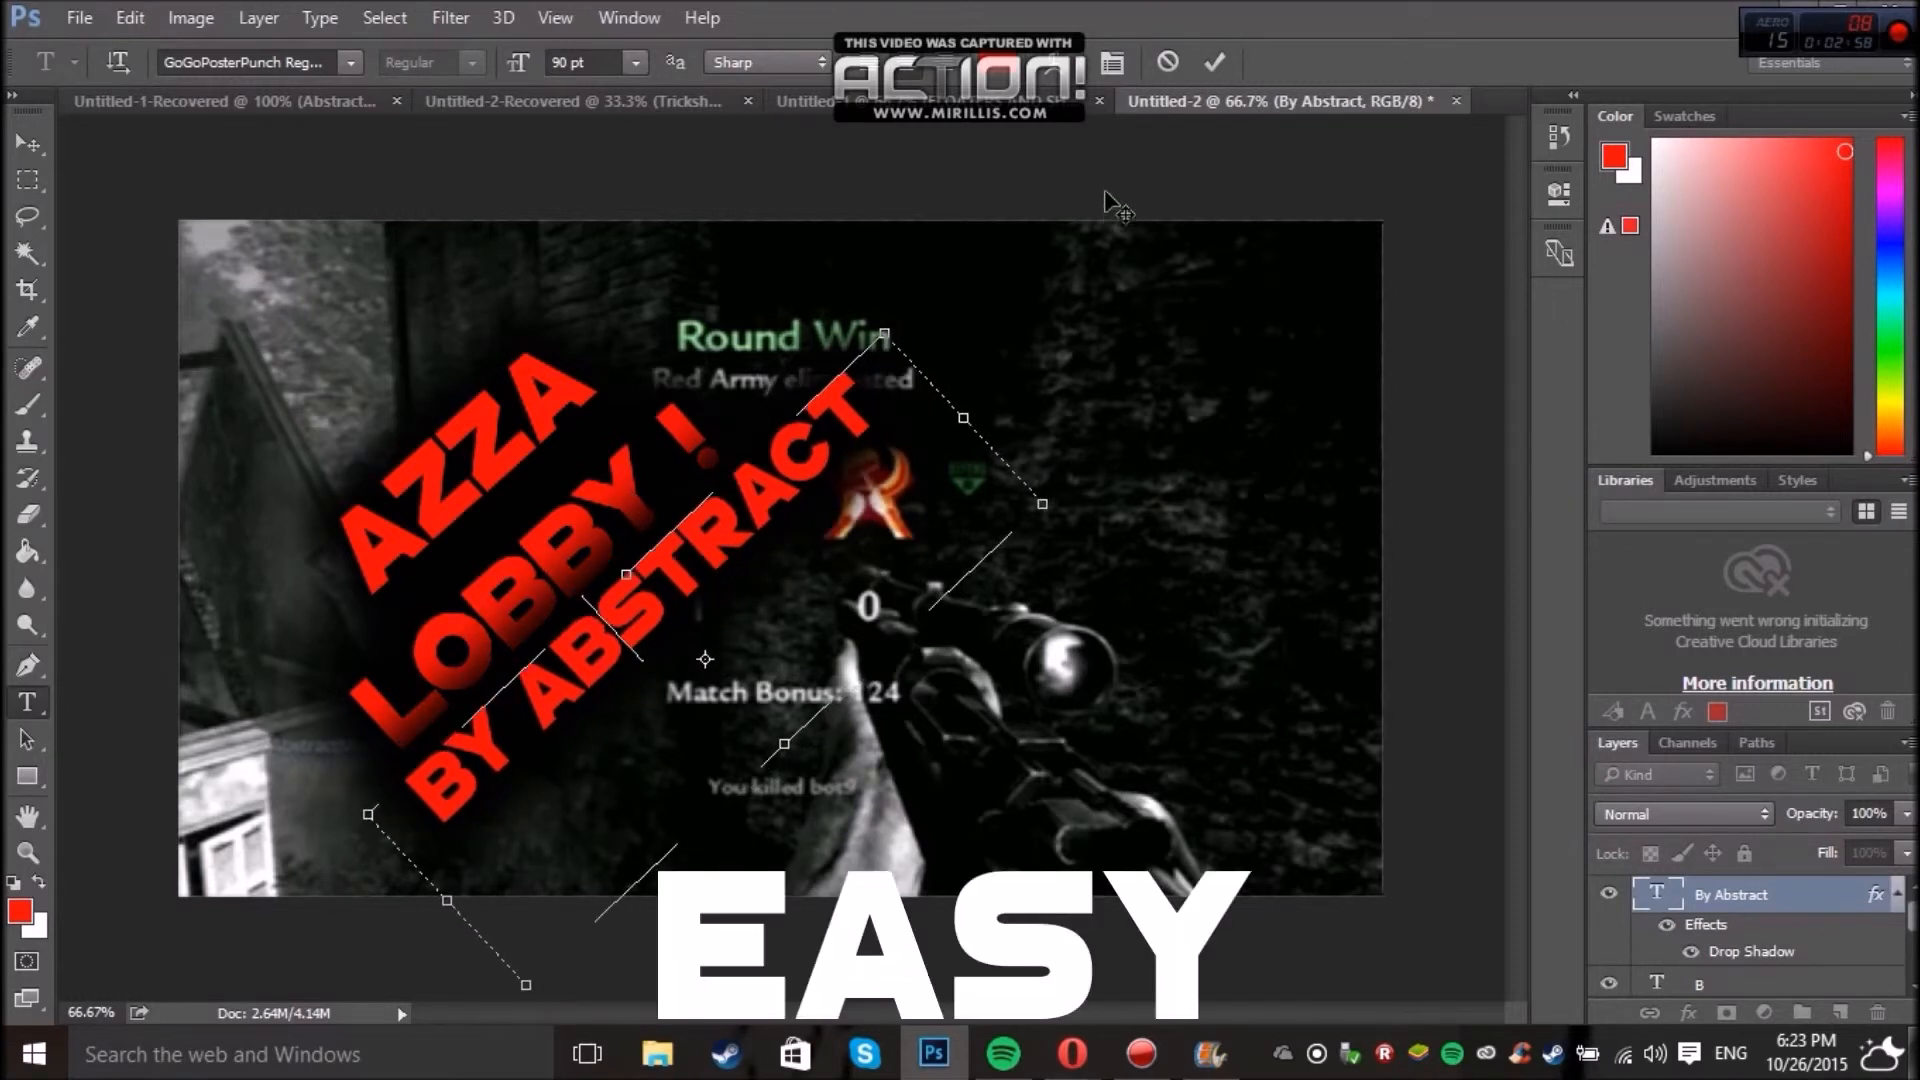
pyautogui.click(1215, 60)
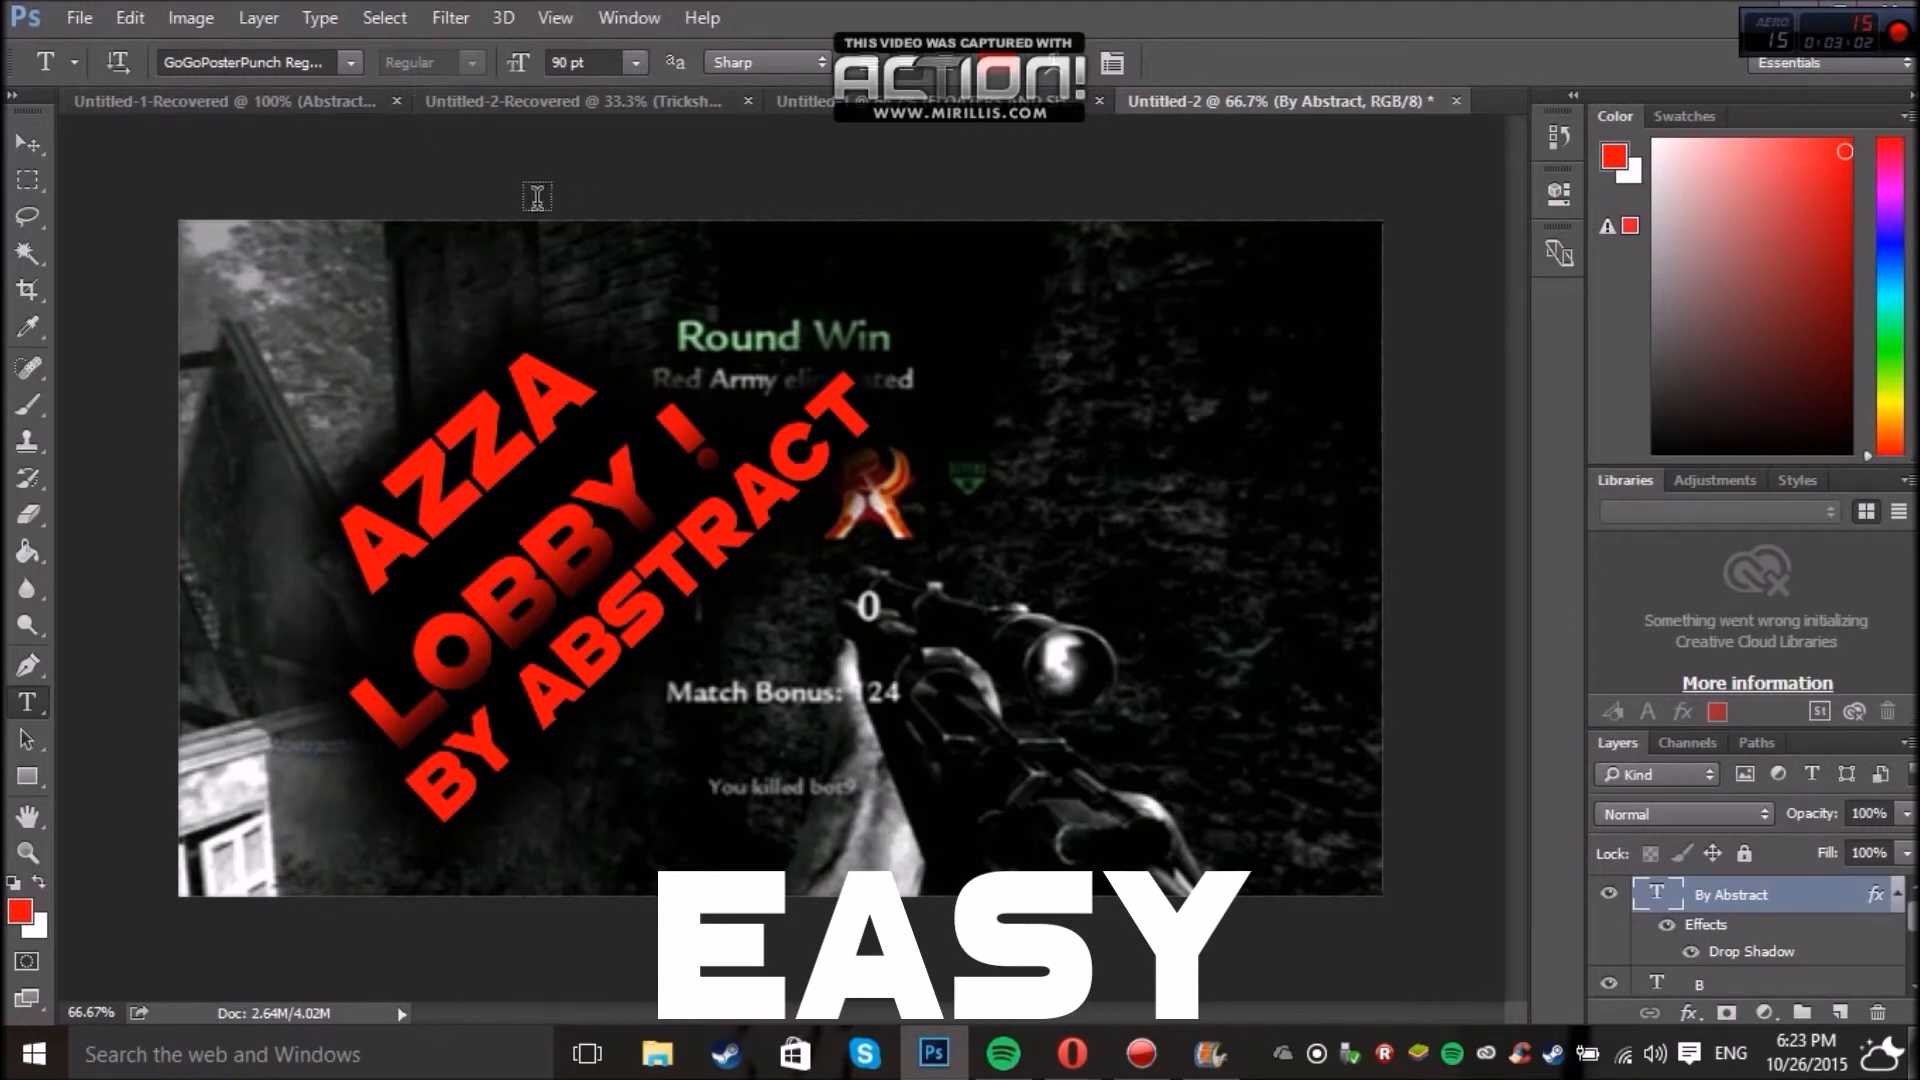
# Start saving the thumbnail to the Desktop under a file name beginning with "Az".
pyautogui.click(80, 17)
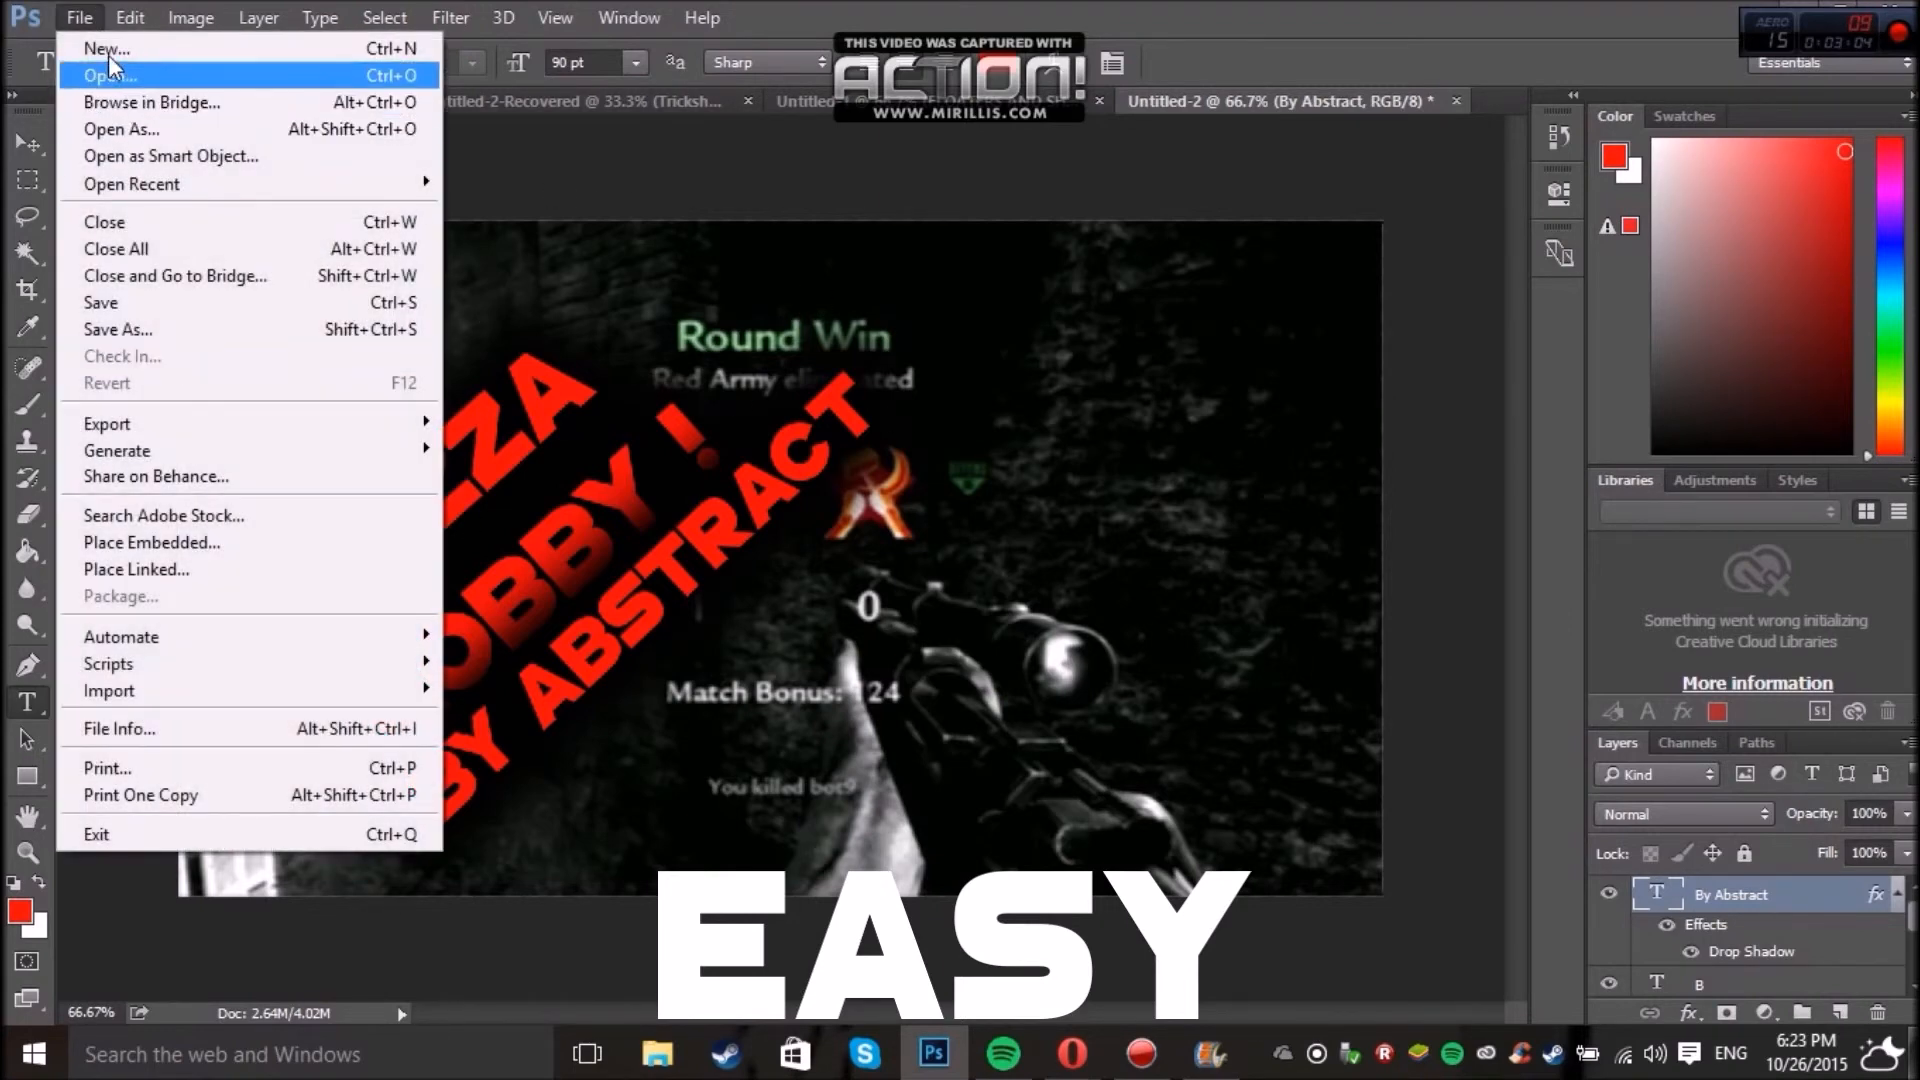
pyautogui.click(190, 302)
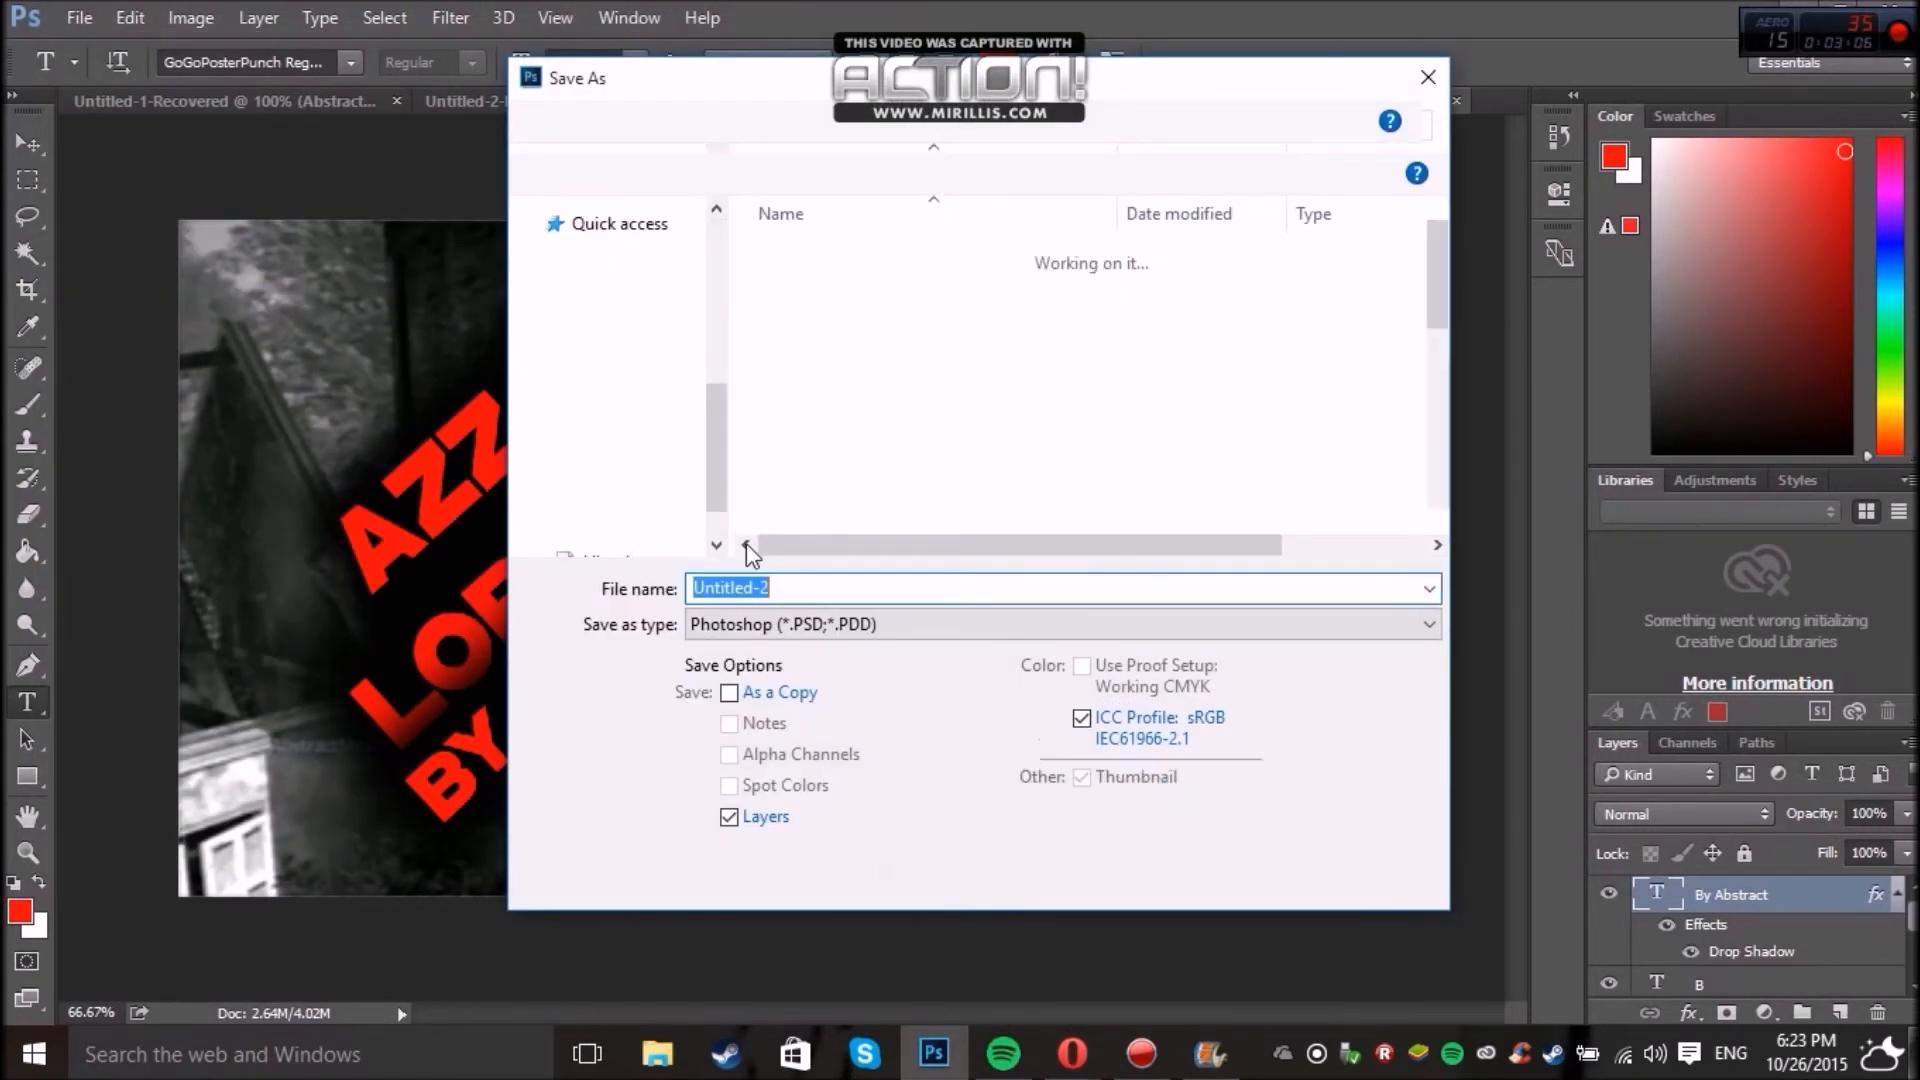
pyautogui.write('Az')
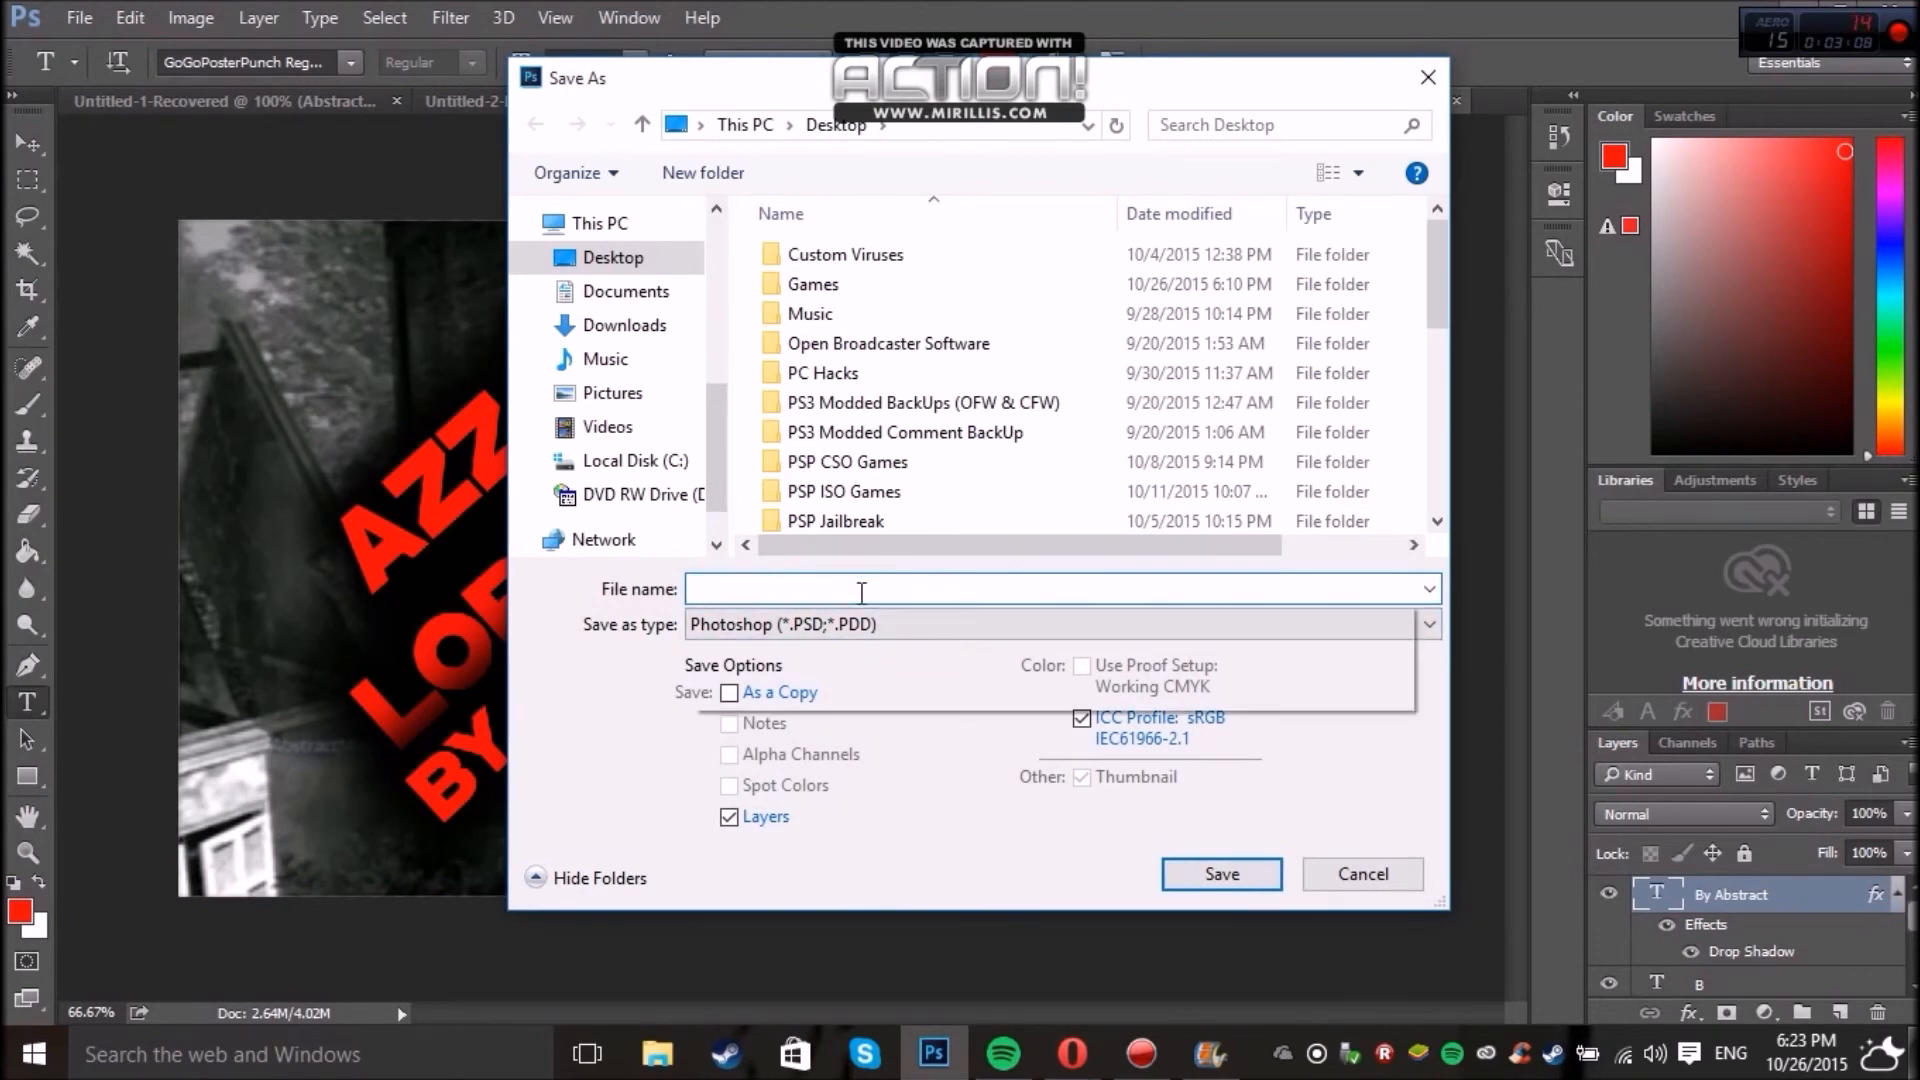